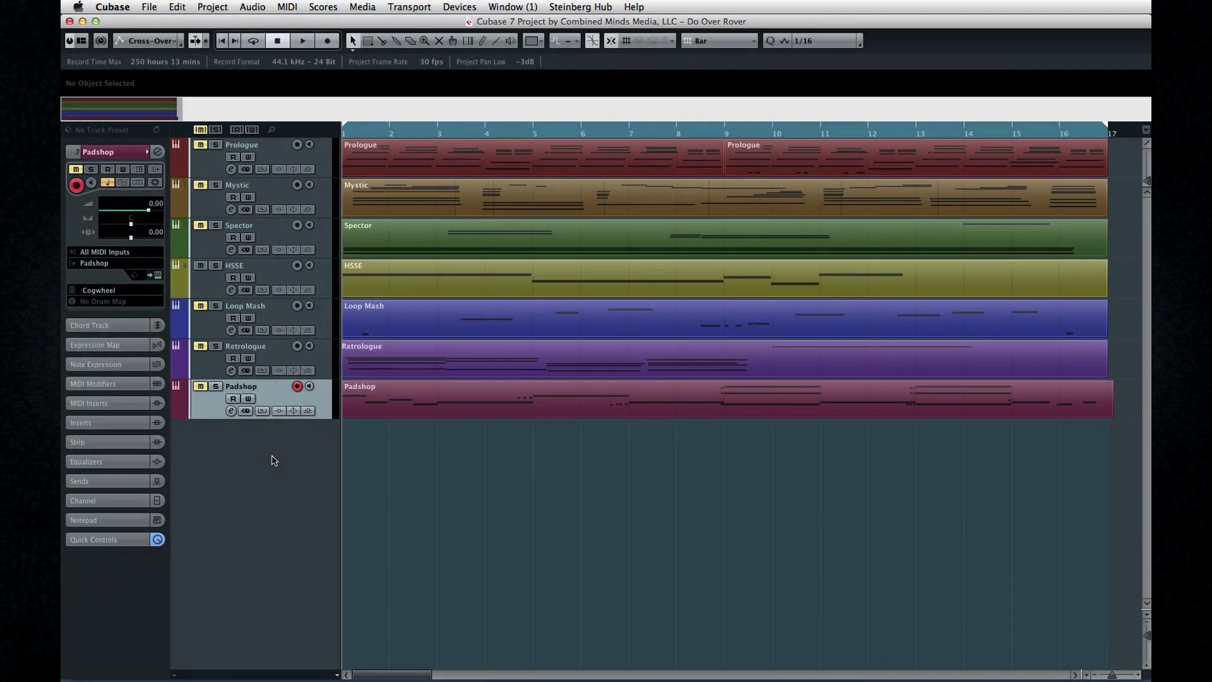
Step: Open the VST Instruments rack from Devices and load HALion Sonic SE into slot 1
right_click(274, 460)
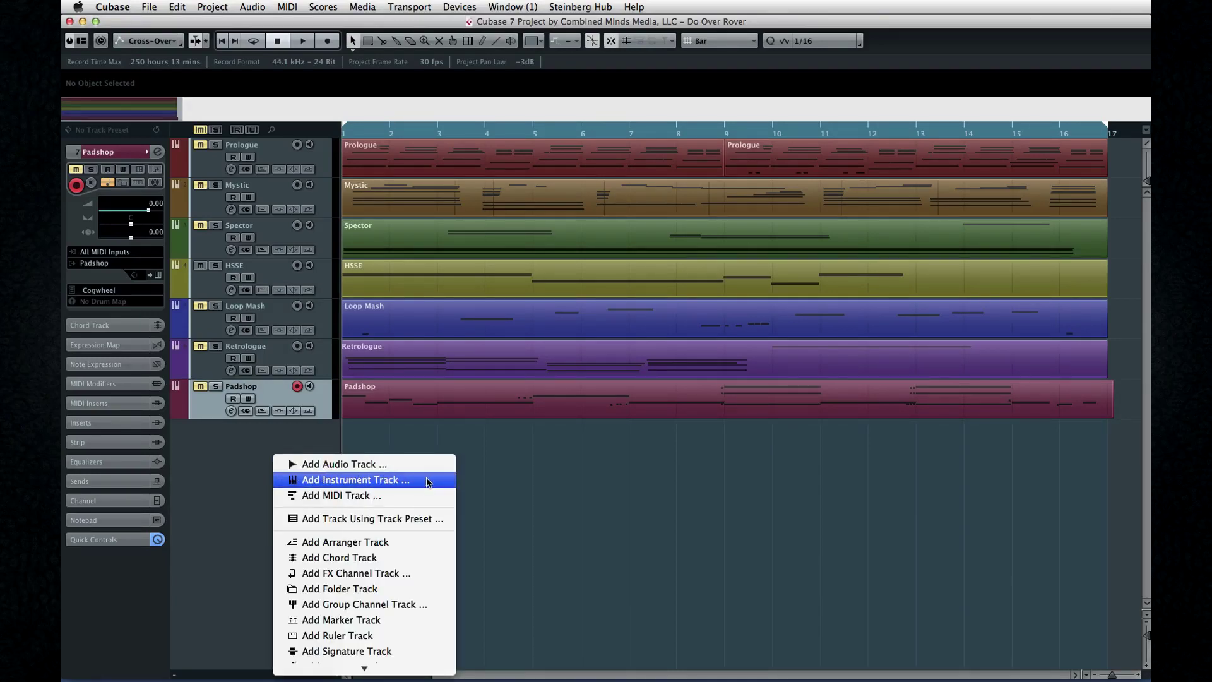
click(486, 486)
click(458, 6)
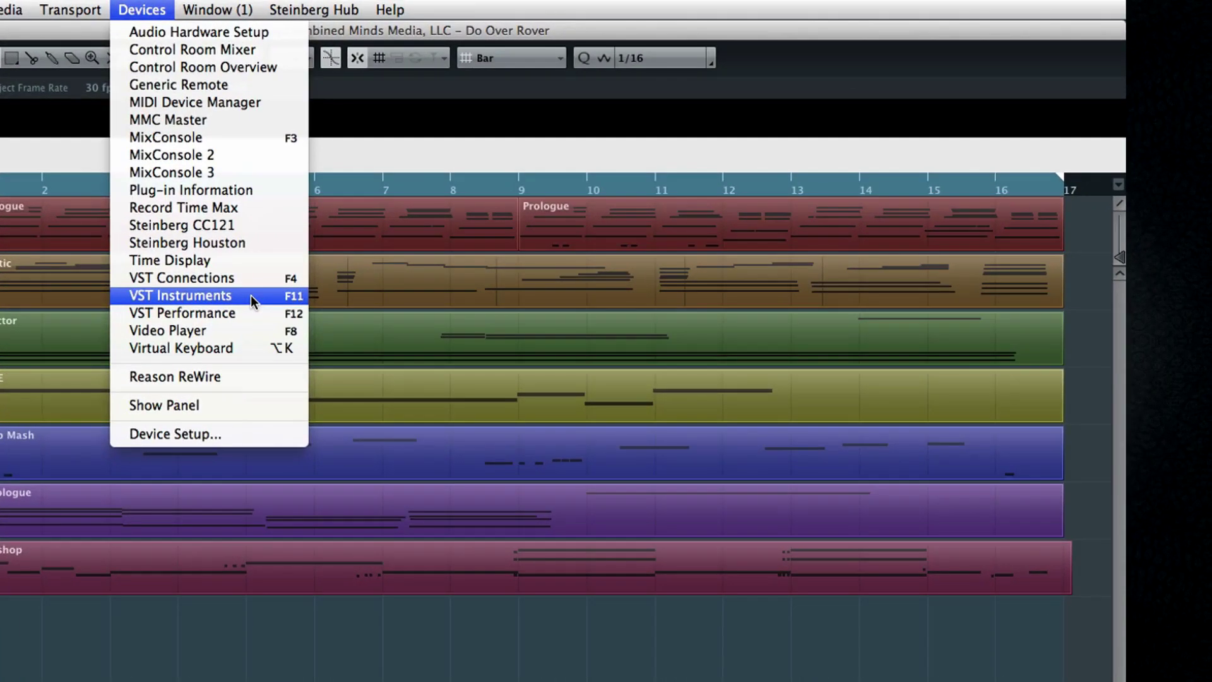
click(446, 221)
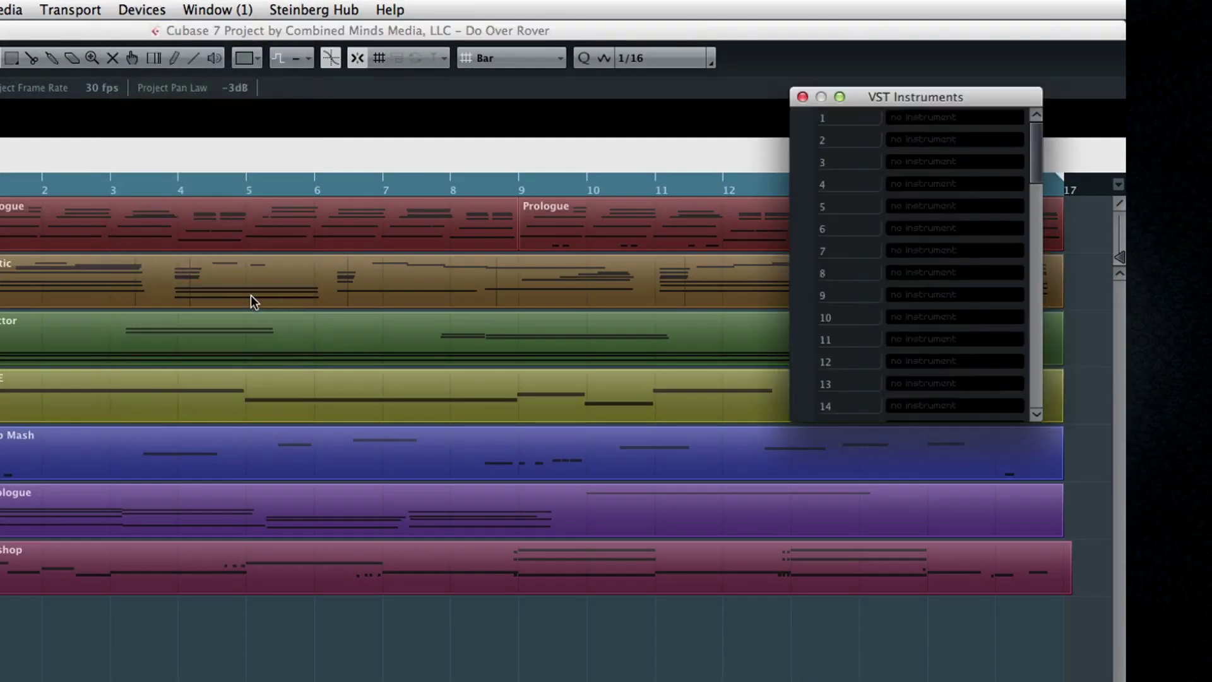
click(914, 125)
click(924, 268)
Step: Create HALion Sonic SE's MIDI track and leave HSSE Main [Stereo] as its only output
click(542, 341)
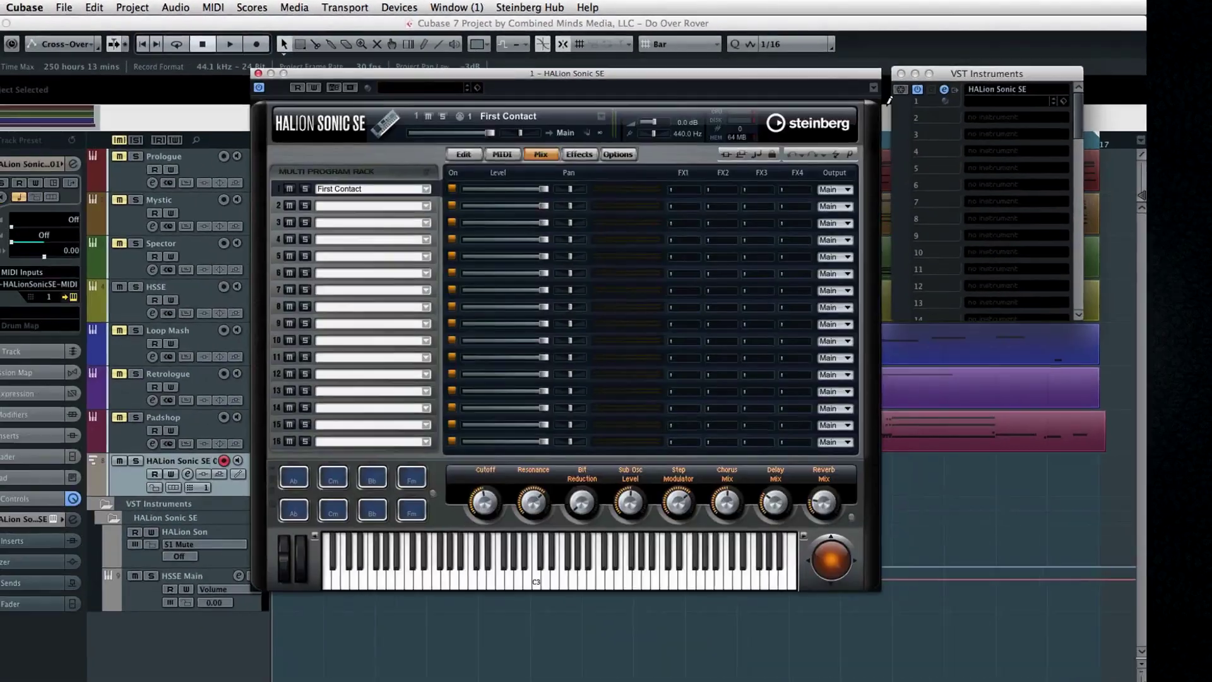
click(974, 87)
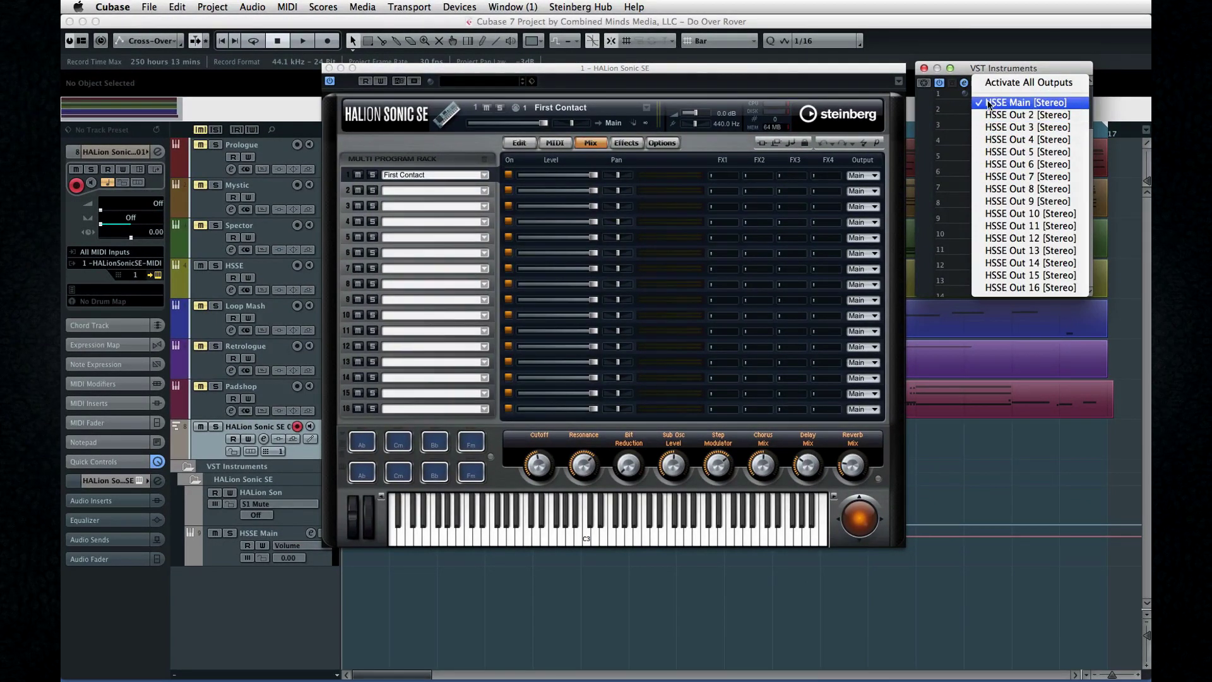
click(988, 104)
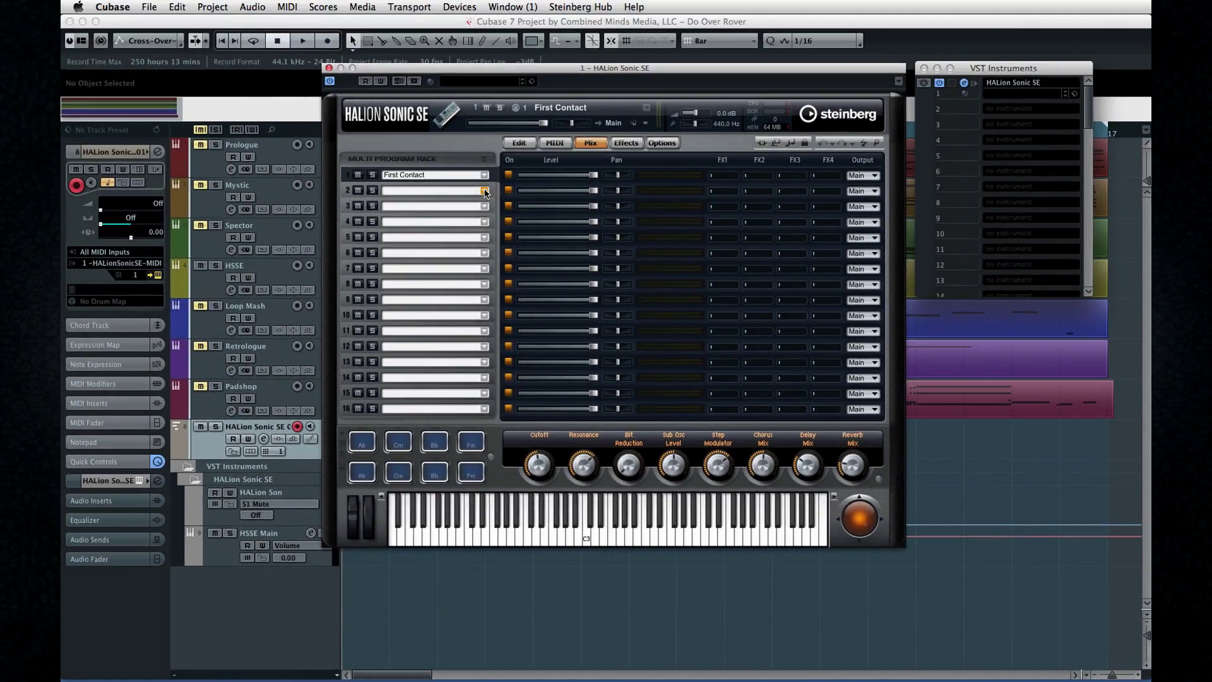
Step: Load [GM 023] Harmonica into slots 2 and 4 and [GM 026] Steel Guitar into slot 3, then close HALion
click(485, 191)
click(549, 305)
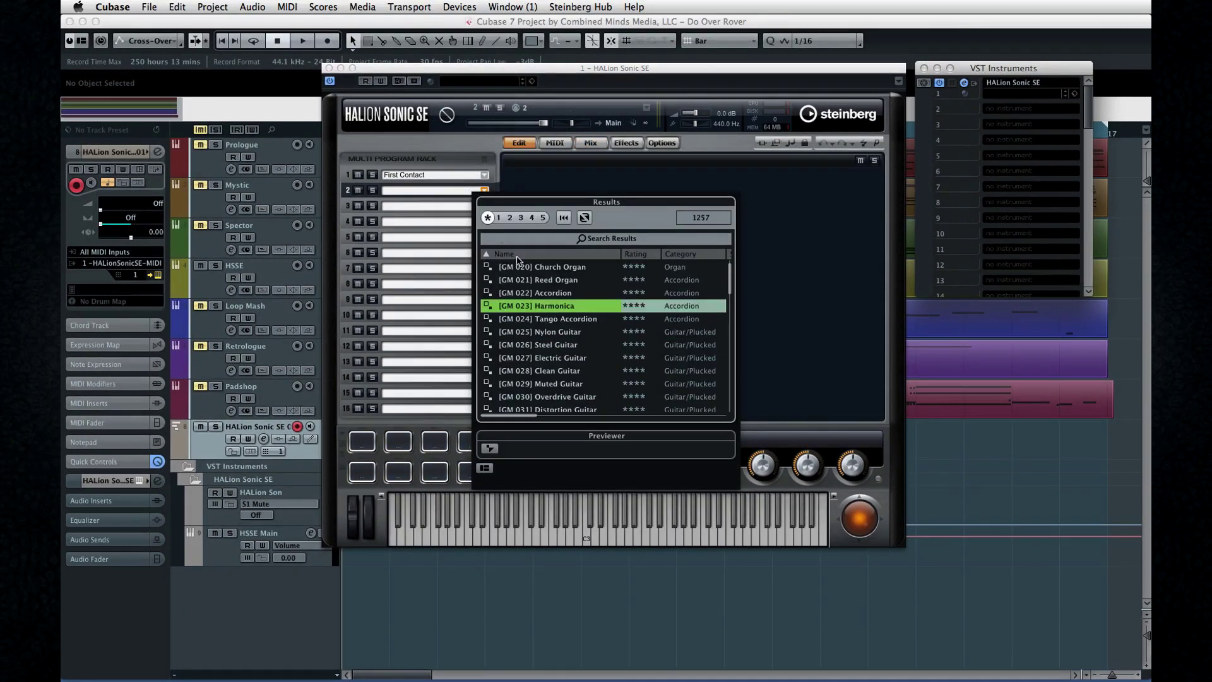
click(484, 206)
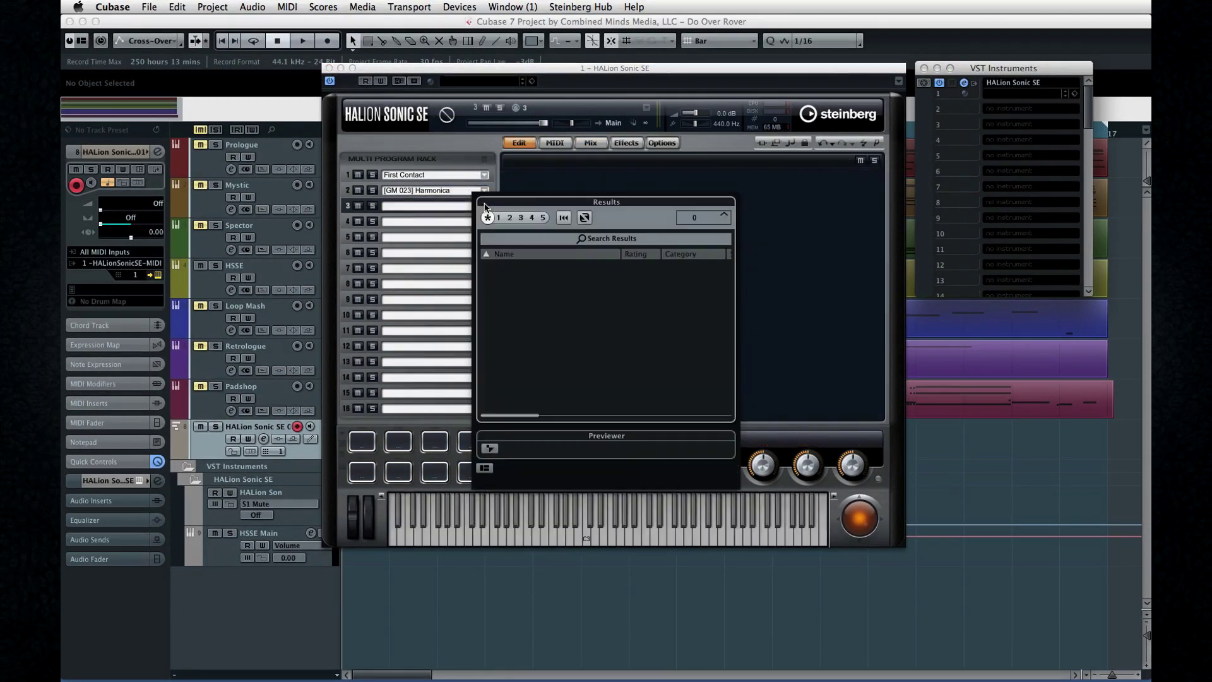
click(520, 384)
click(481, 221)
click(517, 310)
click(553, 143)
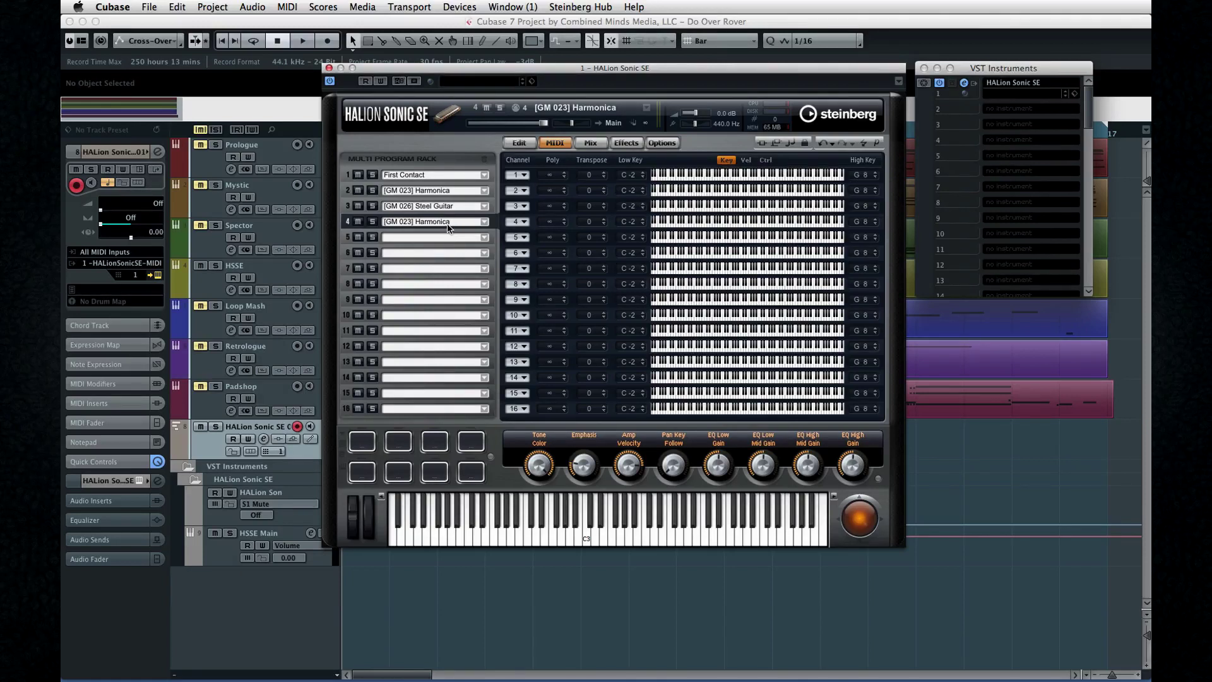
click(329, 68)
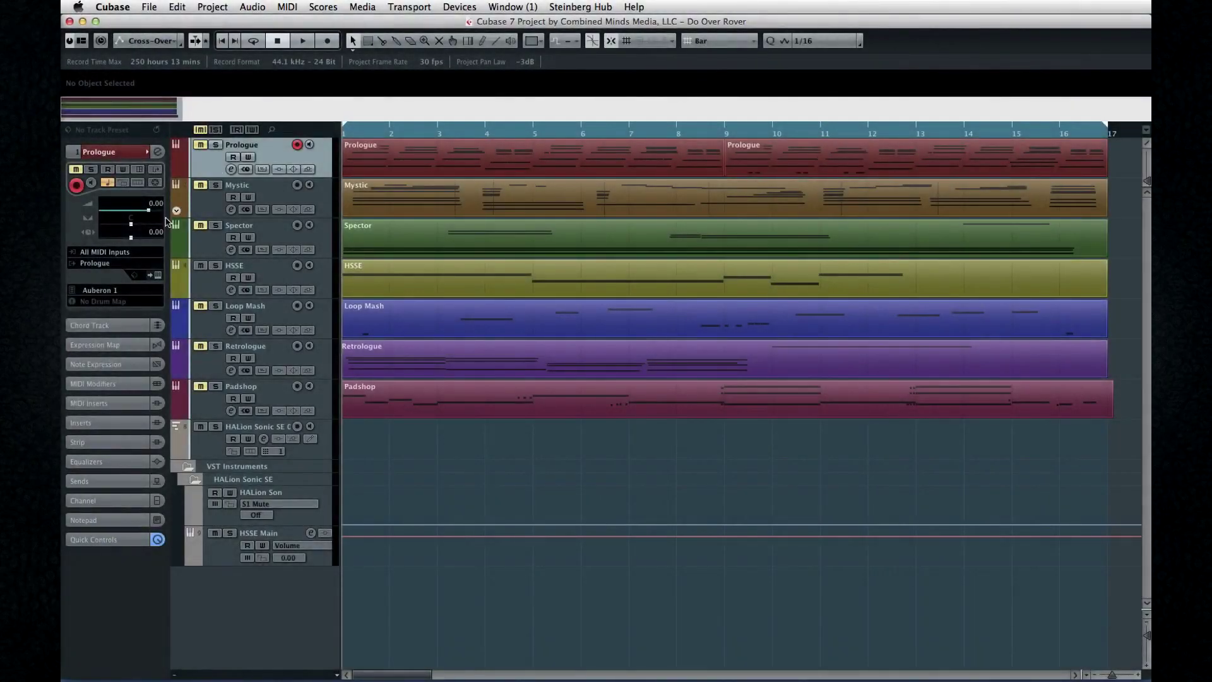
Step: Open the Prologue track's instrument editor and set Max Voices to 10
click(157, 274)
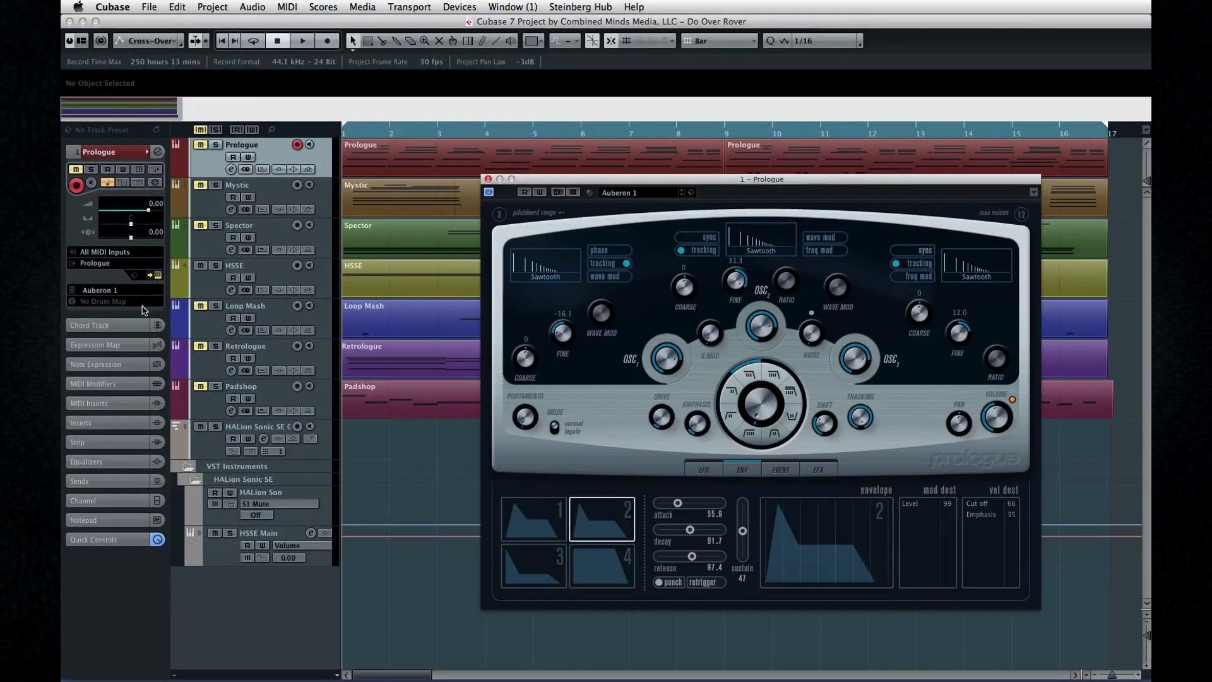
click(143, 540)
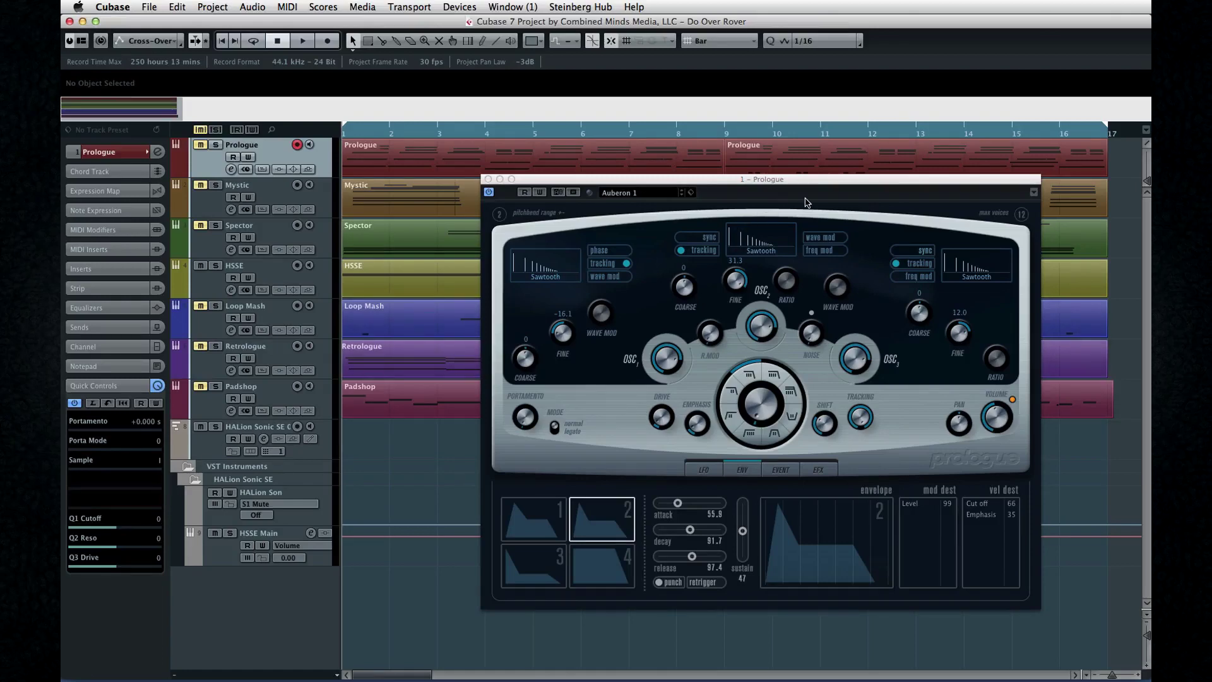
click(1021, 214)
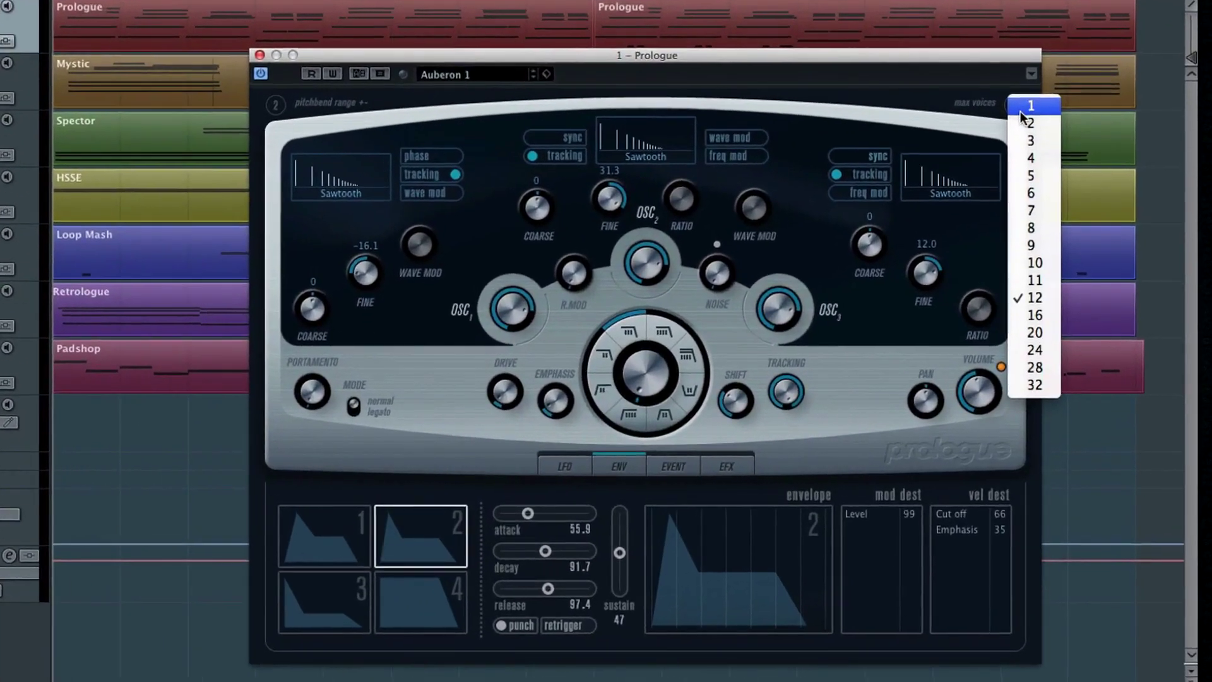
click(1040, 259)
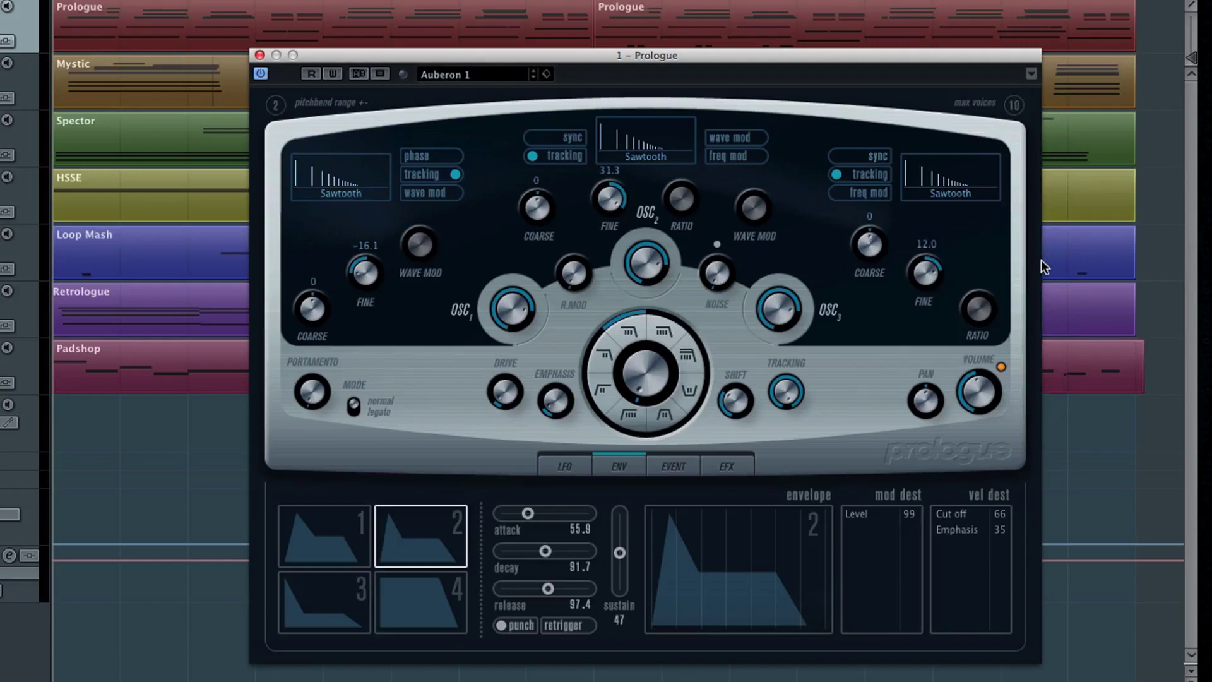
Step: Switch Prologue to the Generic Editor view and back to the Plug-in Editor
click(1031, 73)
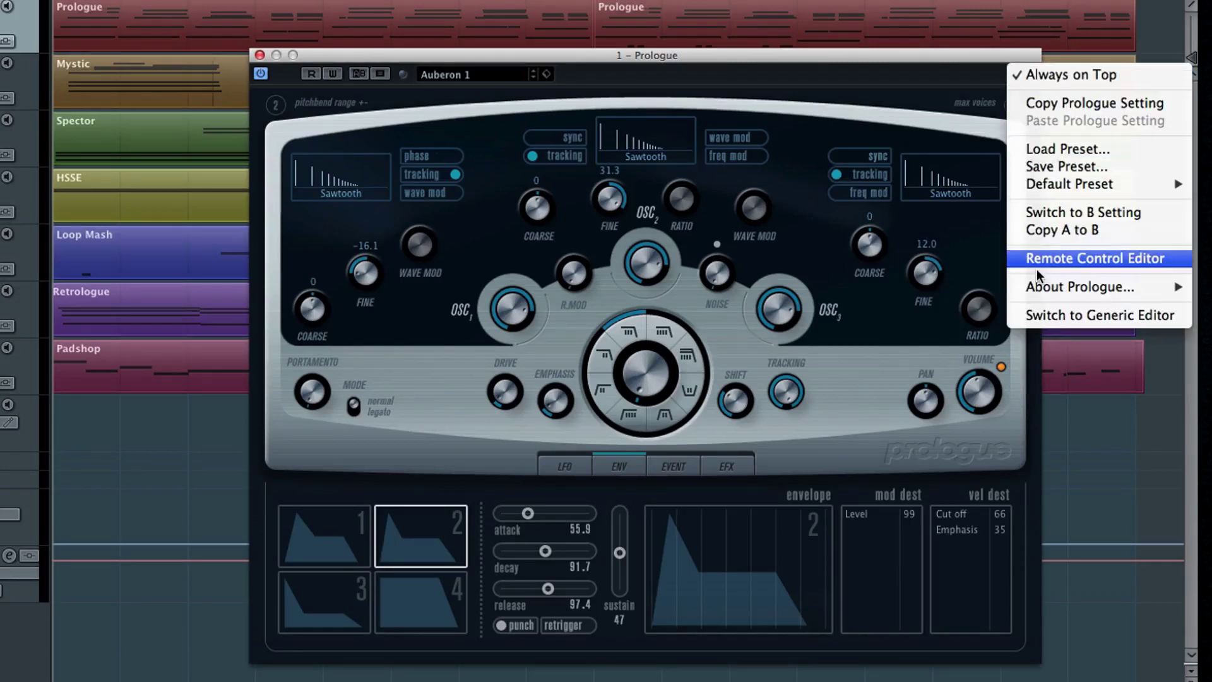
click(1040, 316)
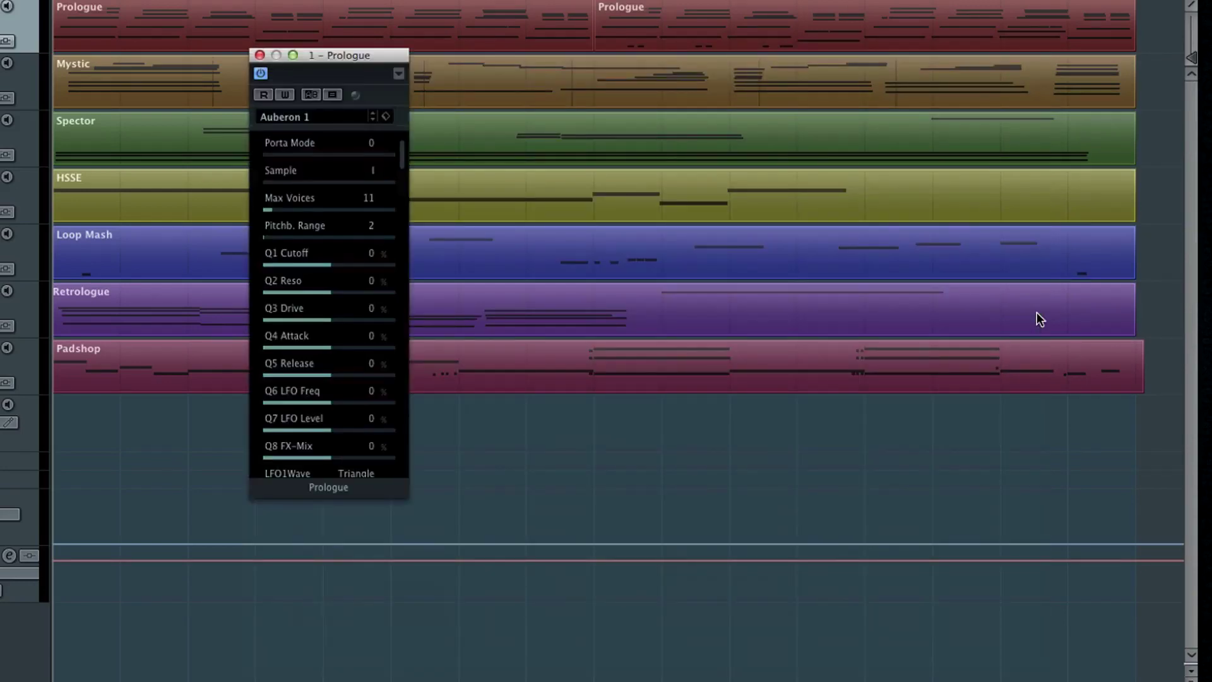
click(400, 74)
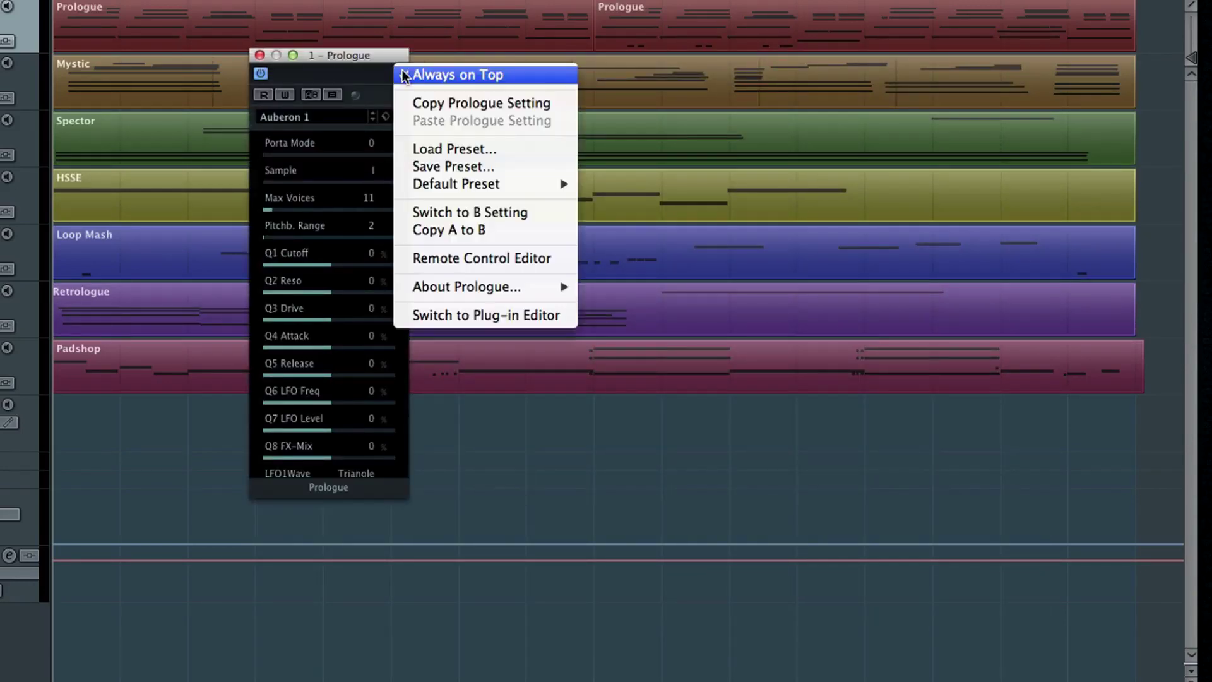
click(429, 313)
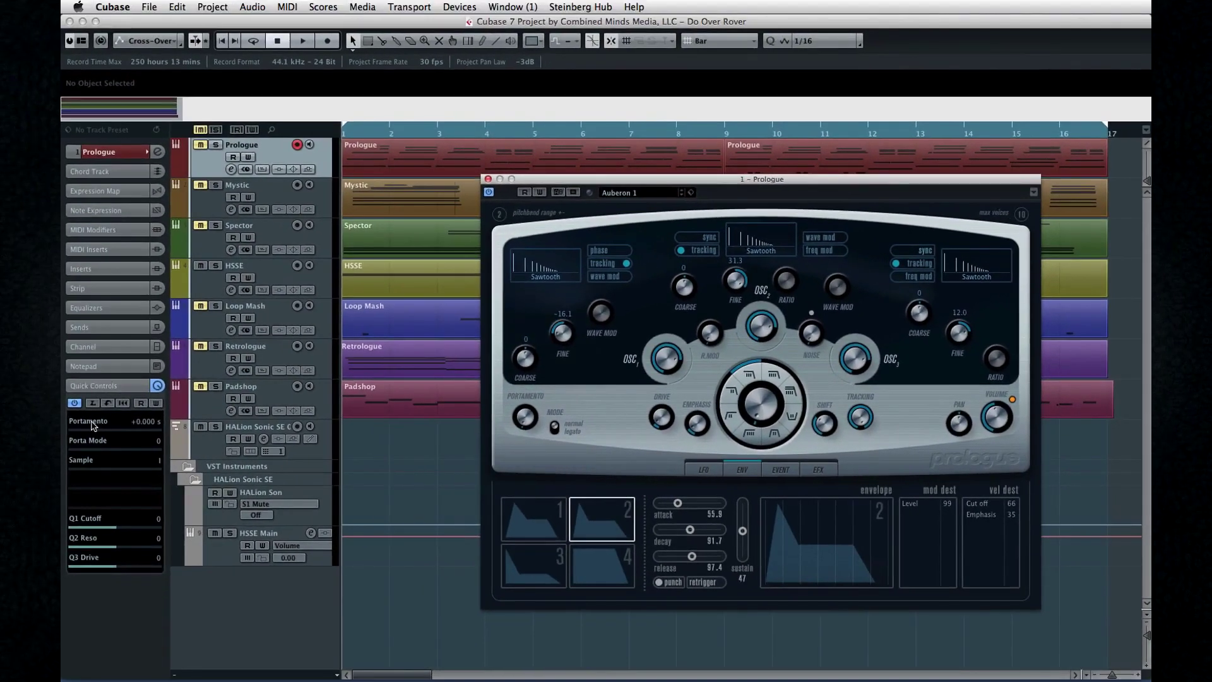
click(93, 425)
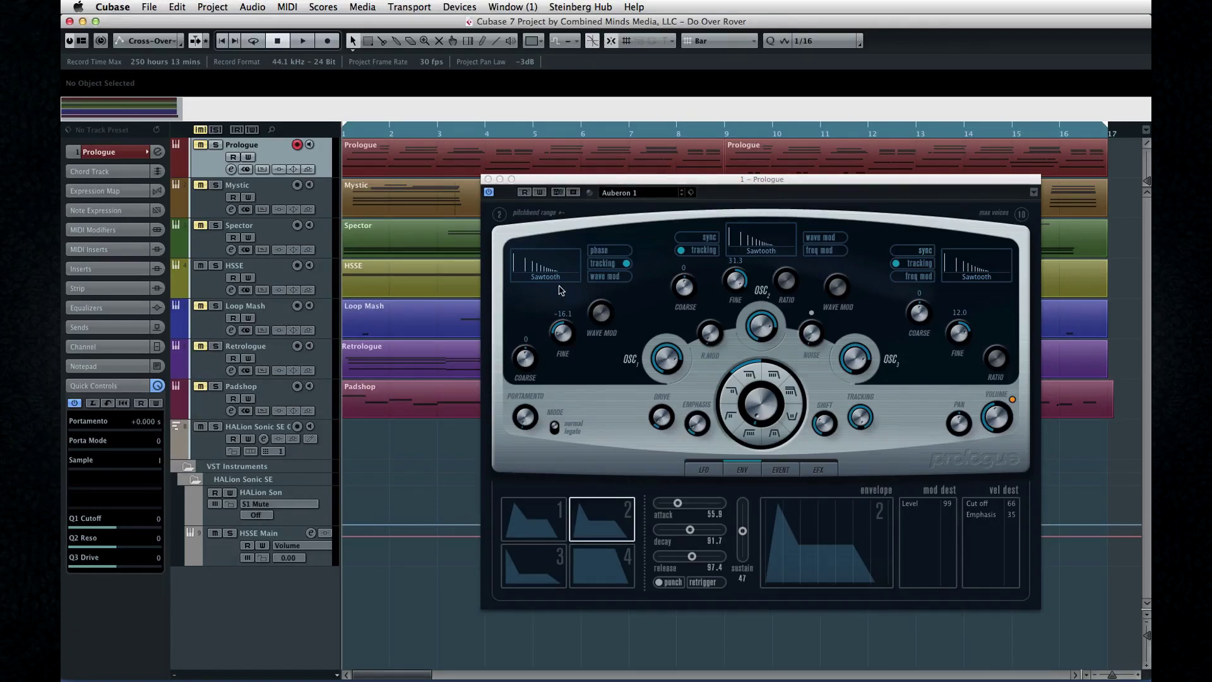
Step: Set oscillator 1's waveform to Vocal > Vowel I
click(541, 266)
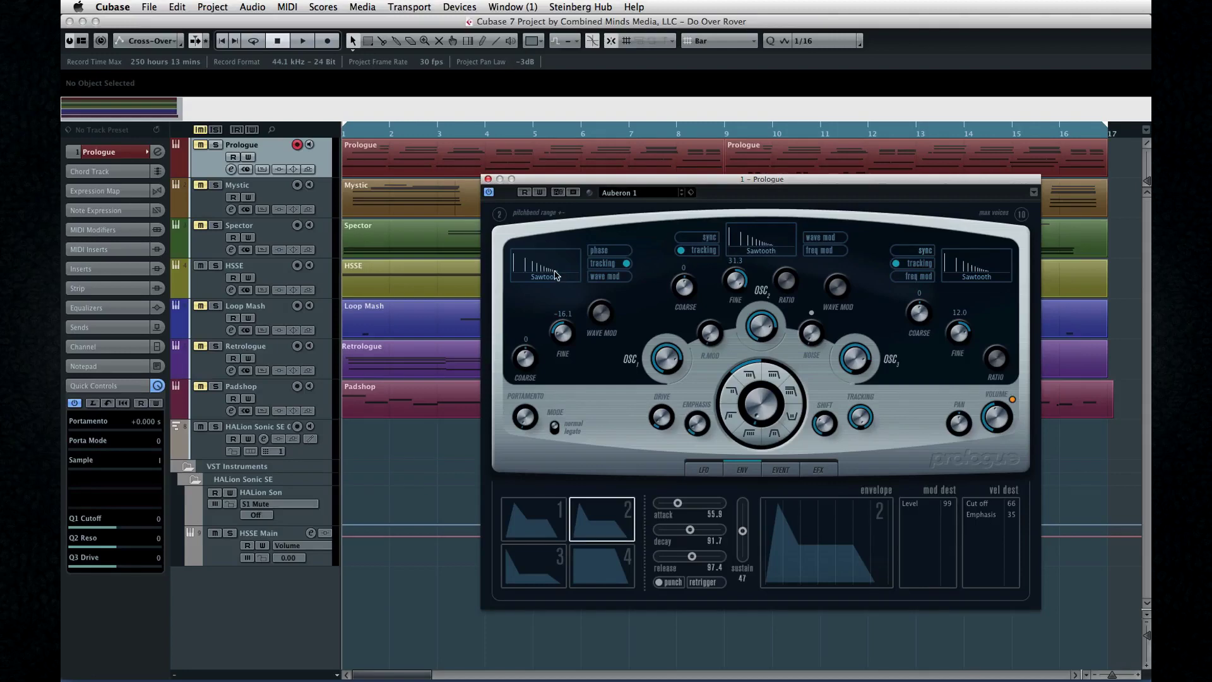
click(554, 274)
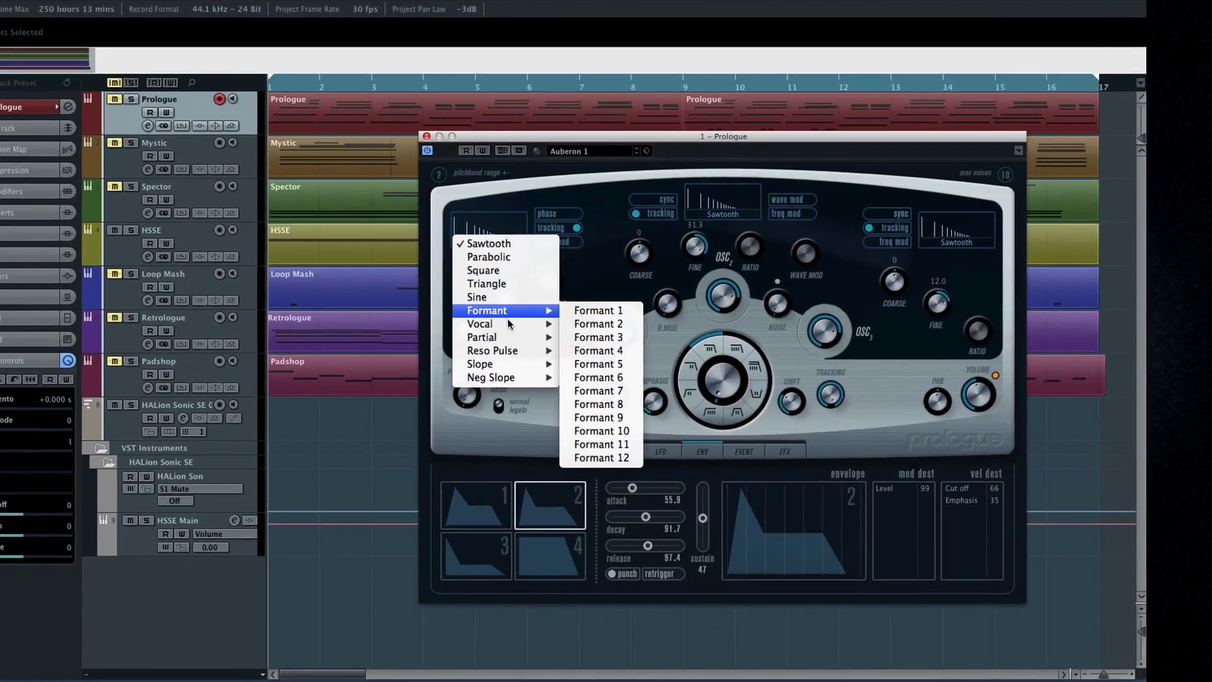
mouse_move(562, 350)
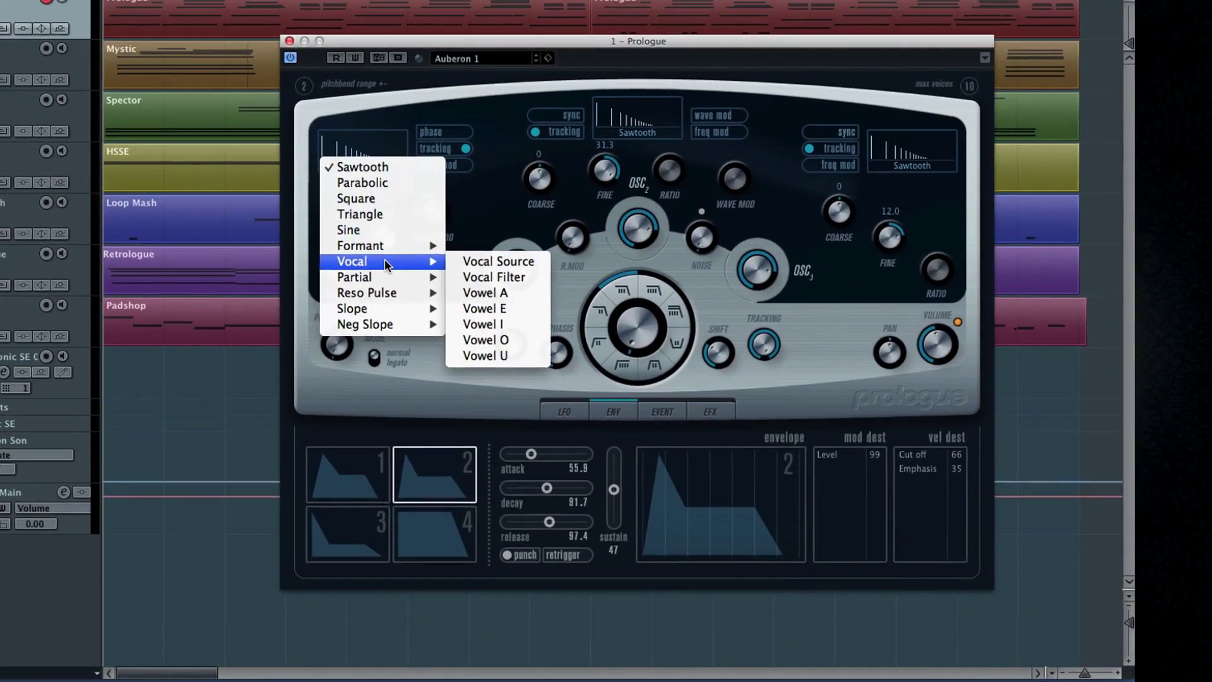
click(521, 327)
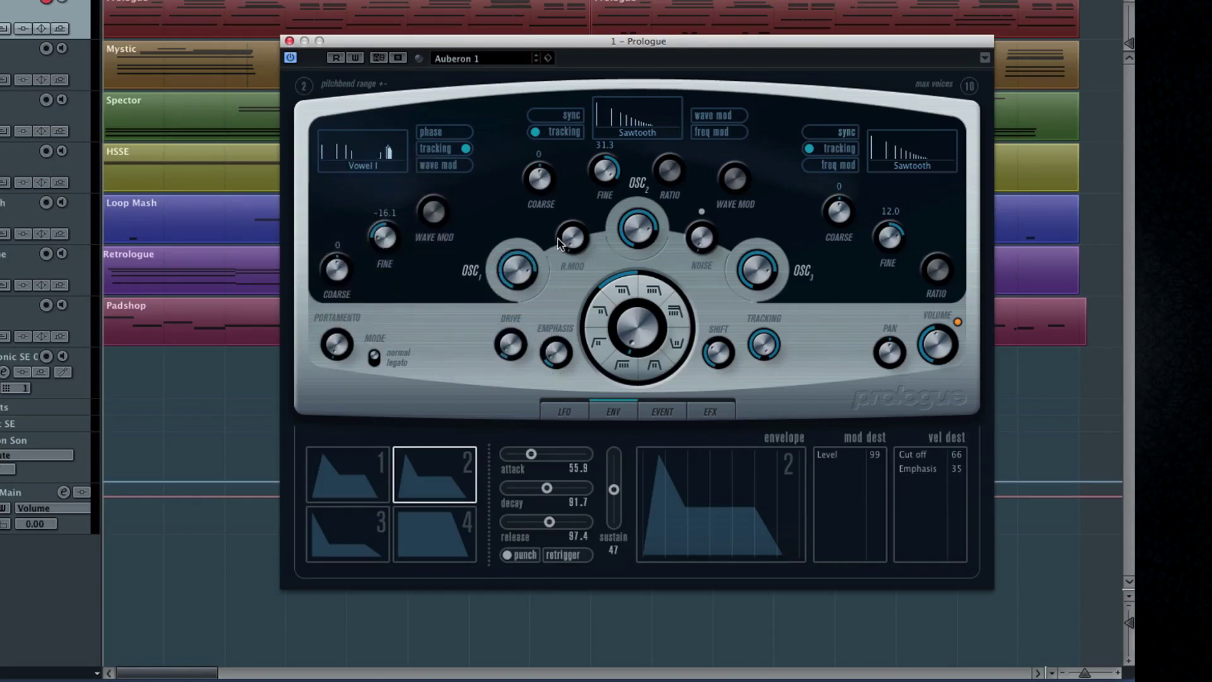
Step: Change the filter type and raise the cutoff to about 11608
click(674, 316)
click(654, 289)
click(668, 335)
click(654, 358)
mouse_move(636, 341)
mouse_move(636, 326)
mouse_down()
mouse_move(634, 165)
mouse_move(645, 338)
mouse_up()
Step: Browse Prologue's LFO, envelope and event settings
click(578, 410)
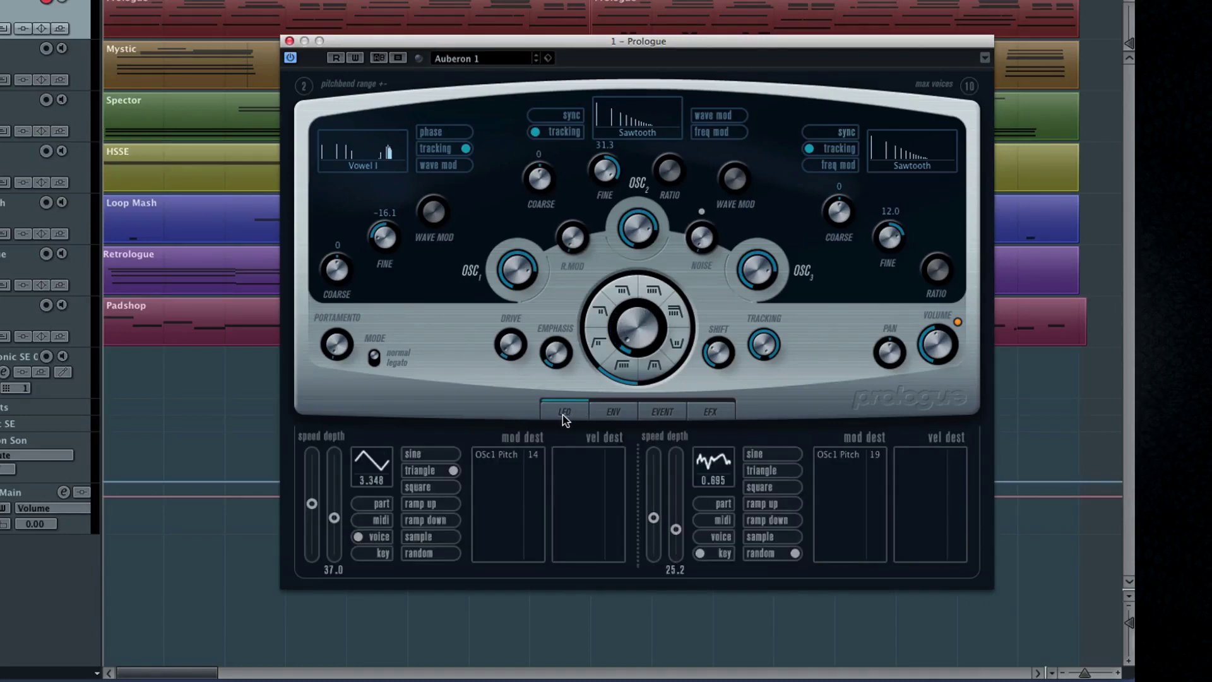
click(613, 414)
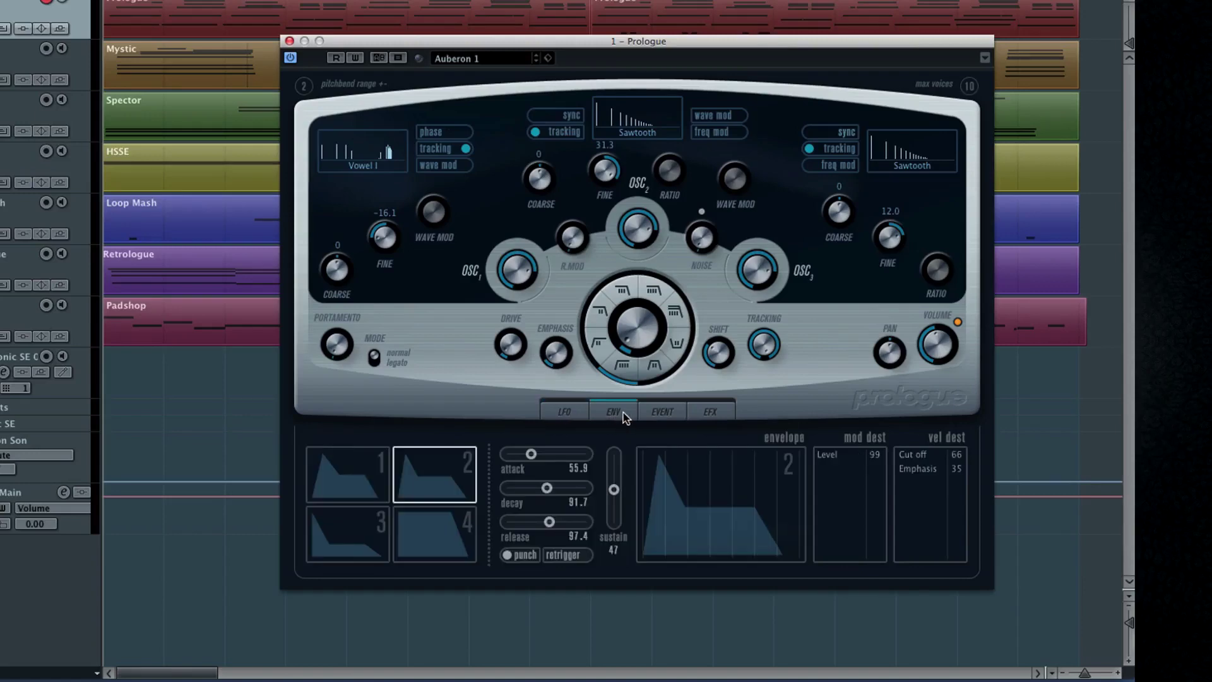
click(656, 415)
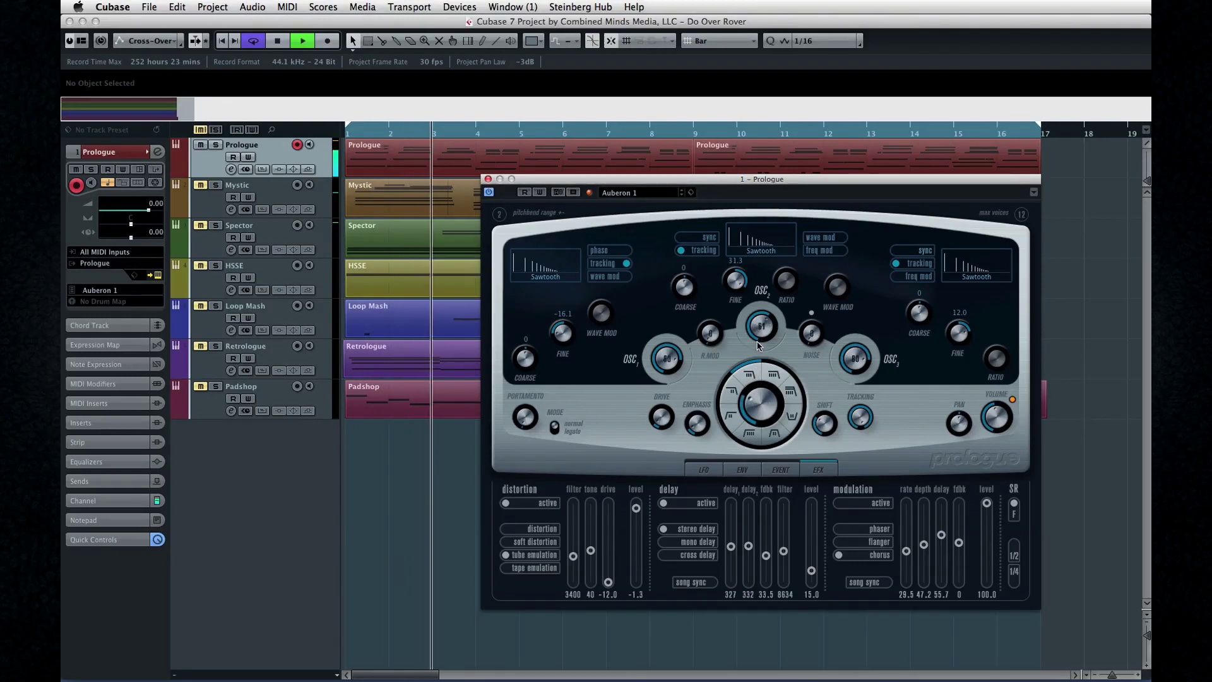
Step: Set oscillator 3 to the Formant 2 waveform and oscillator 2 to Vowel A
click(958, 270)
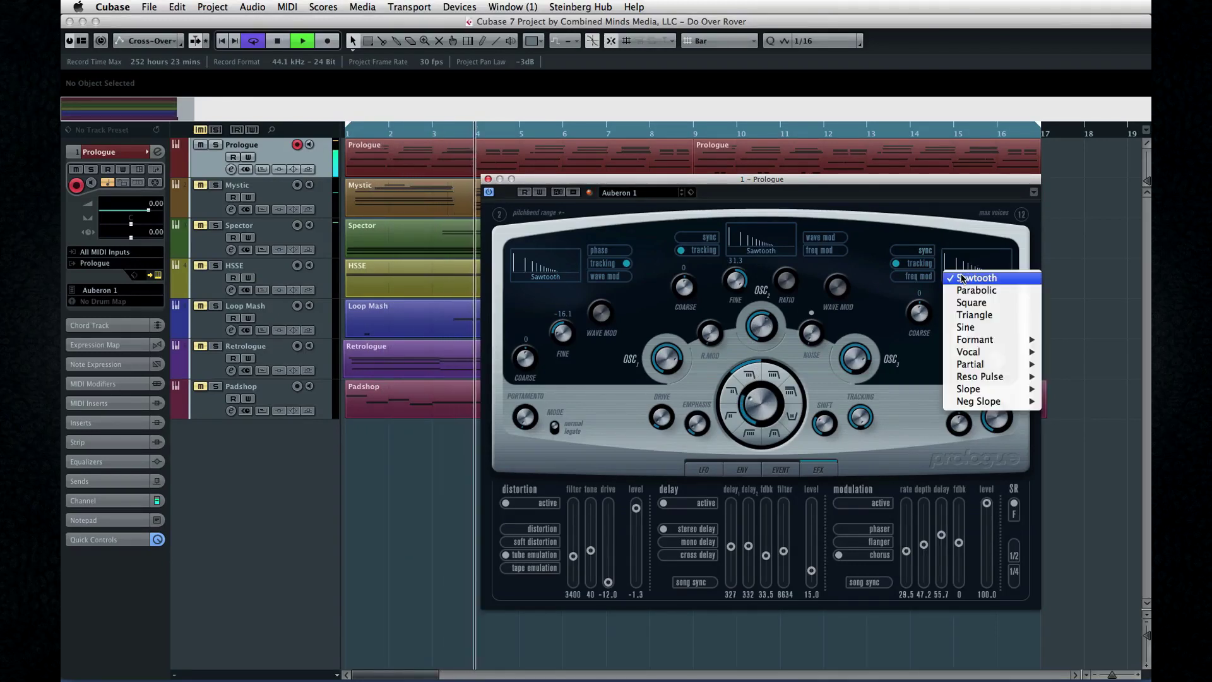
mouse_move(980, 341)
click(1077, 351)
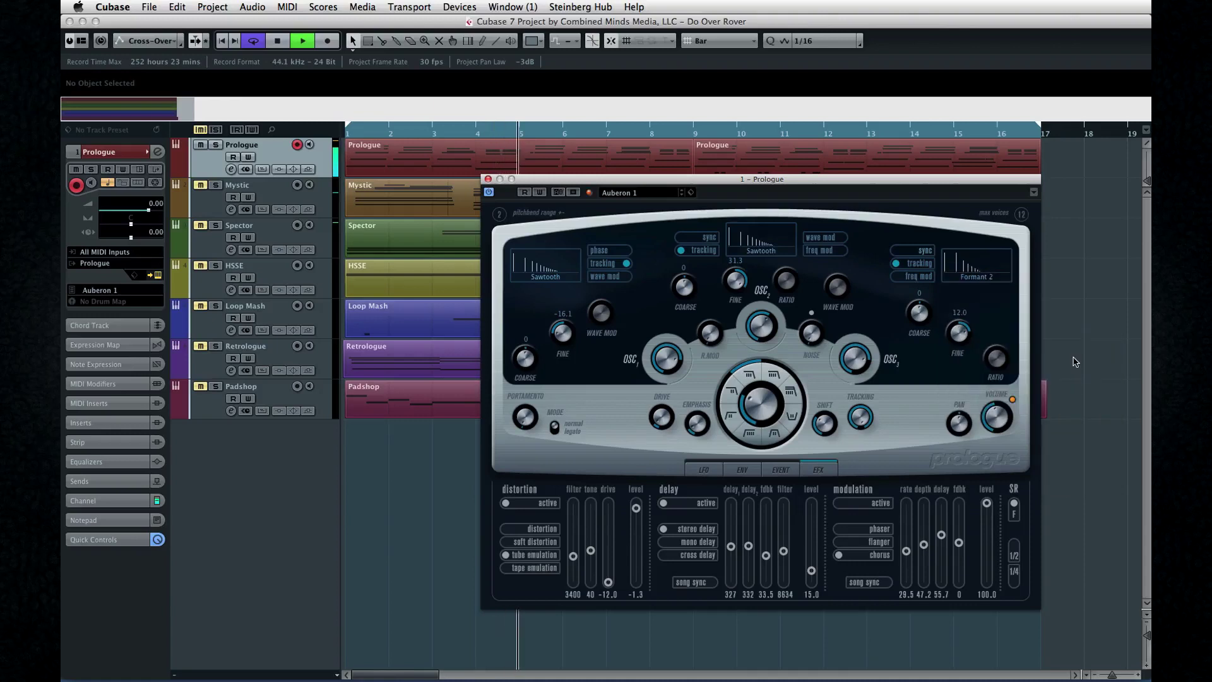
click(776, 255)
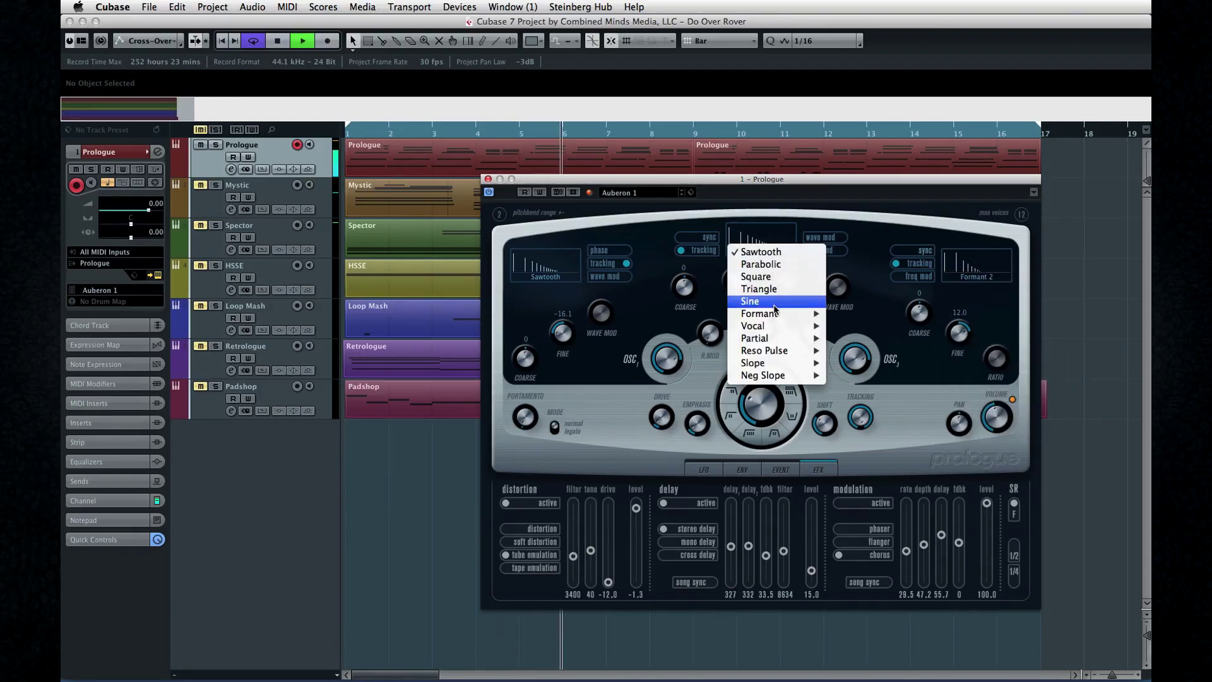
mouse_move(776, 325)
click(857, 350)
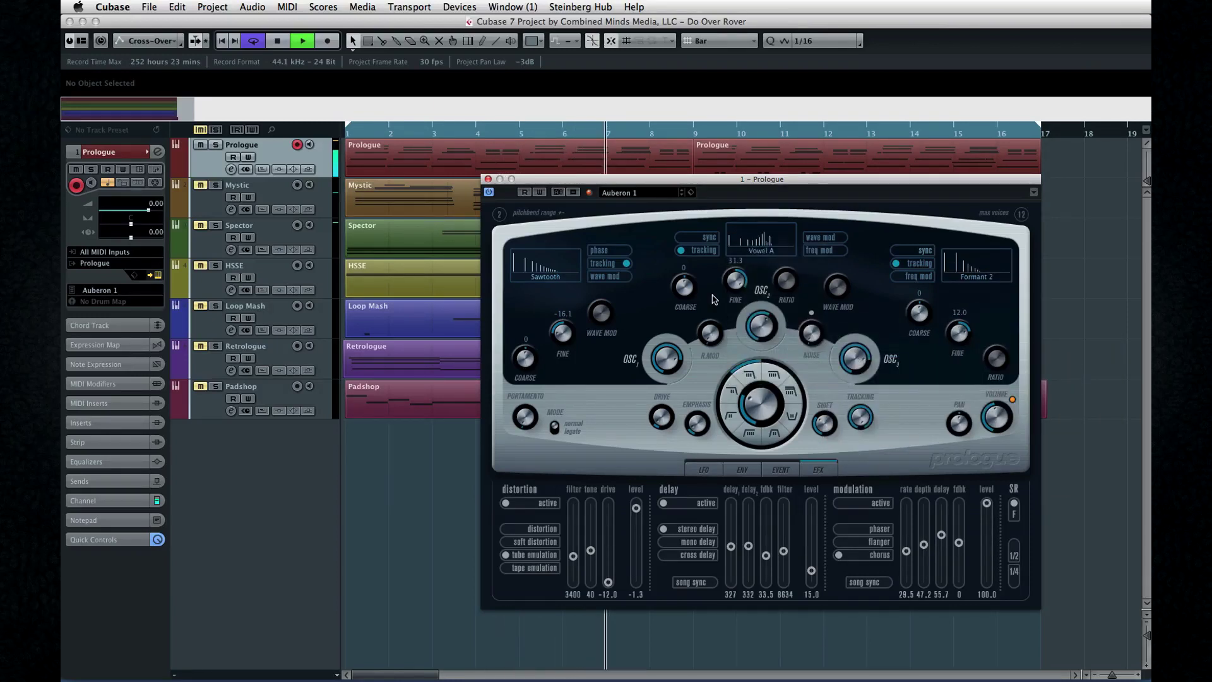
Step: Set oscillator 1 to Vowel E and raise Emphasis to 34.4 and Drive
click(554, 280)
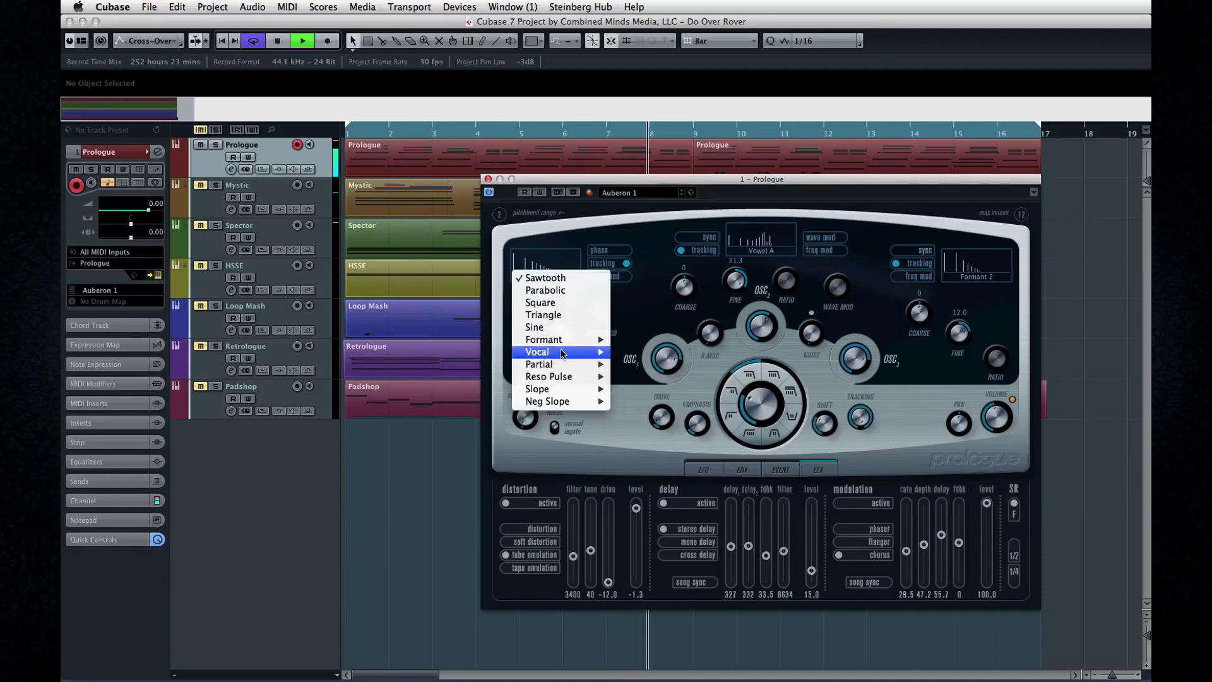
mouse_move(568, 352)
click(631, 388)
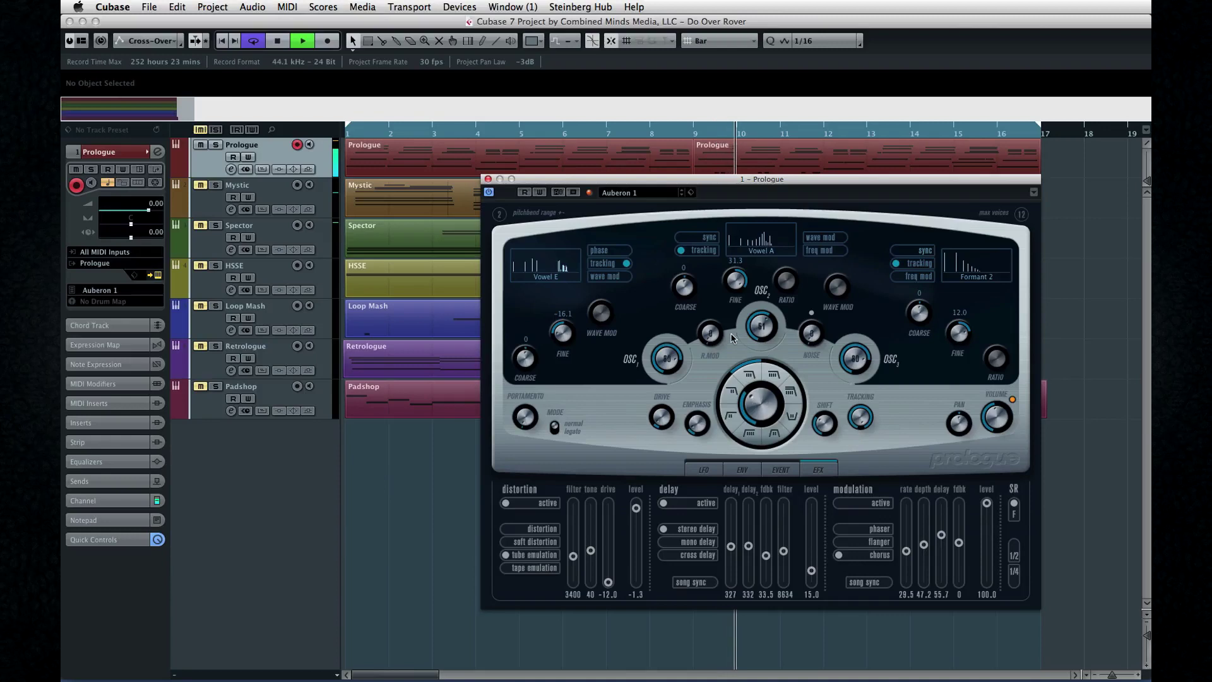
drag(691, 428, 658, 407)
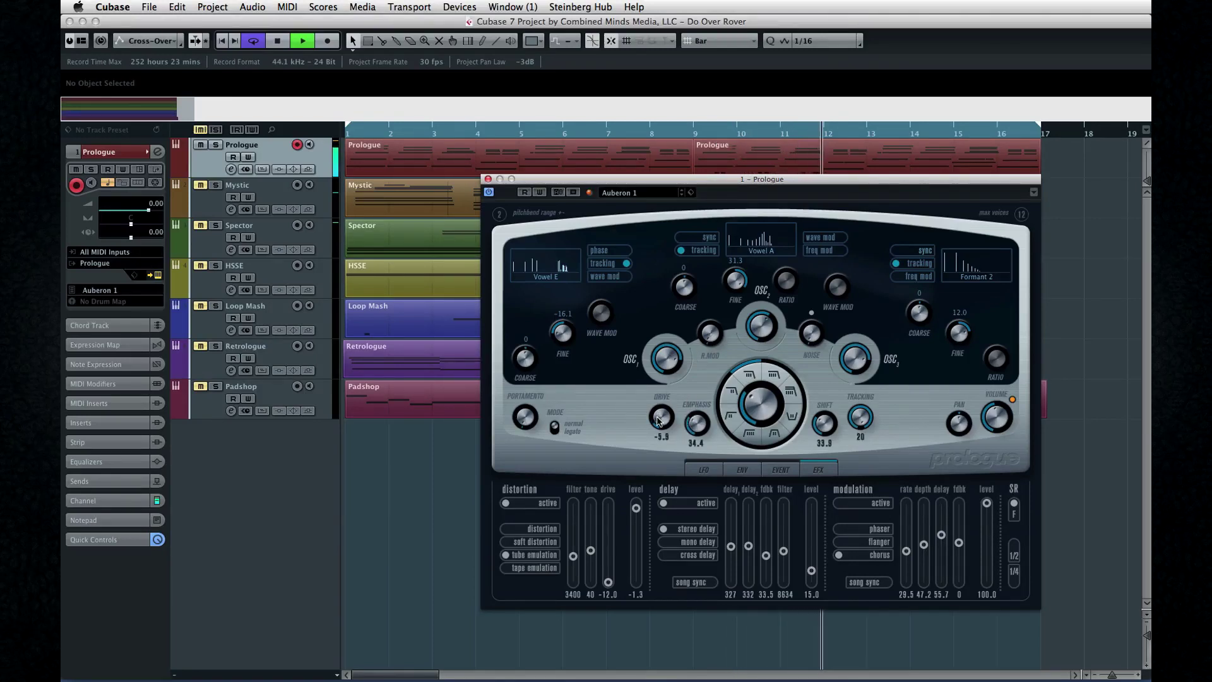
click(718, 472)
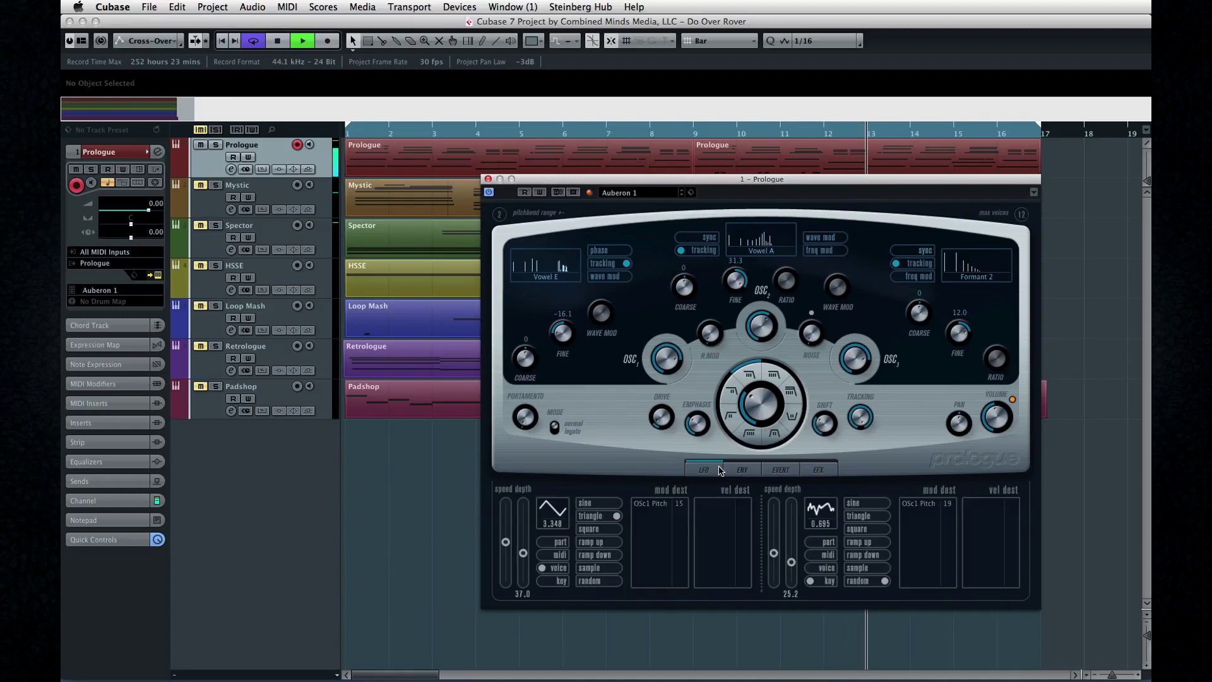
Step: Lengthen envelope 1's decay to 182.0 in the ENV settings
click(744, 471)
click(780, 470)
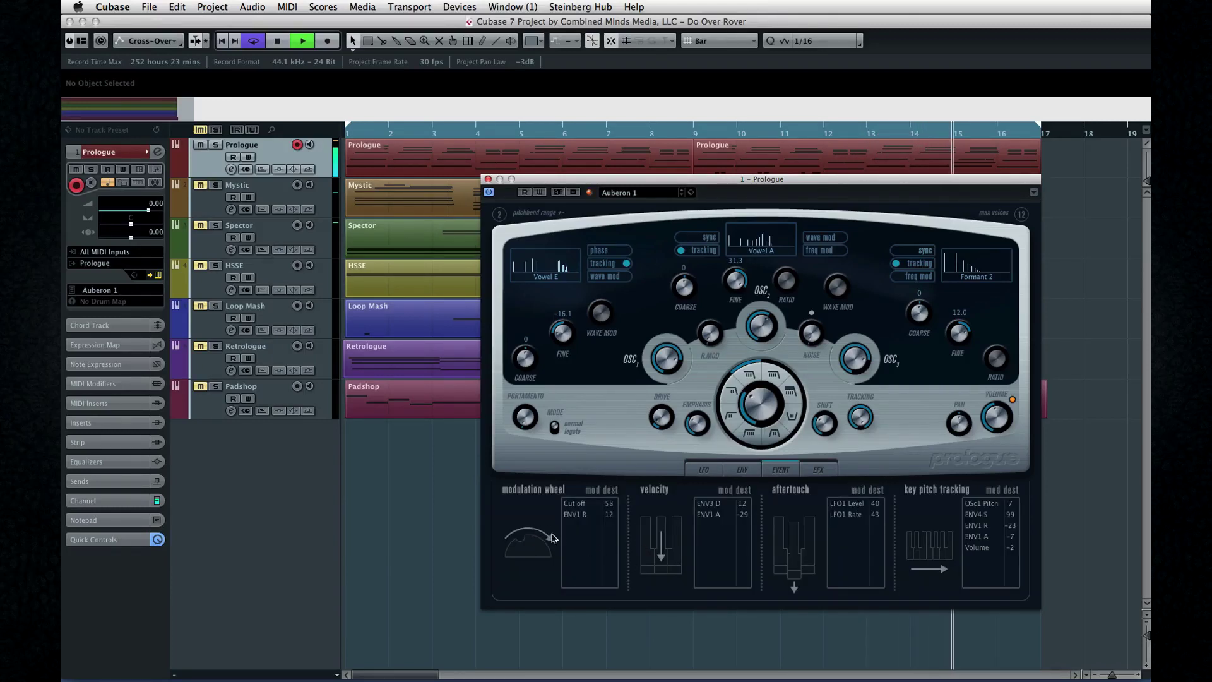
click(744, 471)
drag(698, 530, 720, 529)
Step: Select envelope 2 and lengthen its attack to 182.0
click(607, 548)
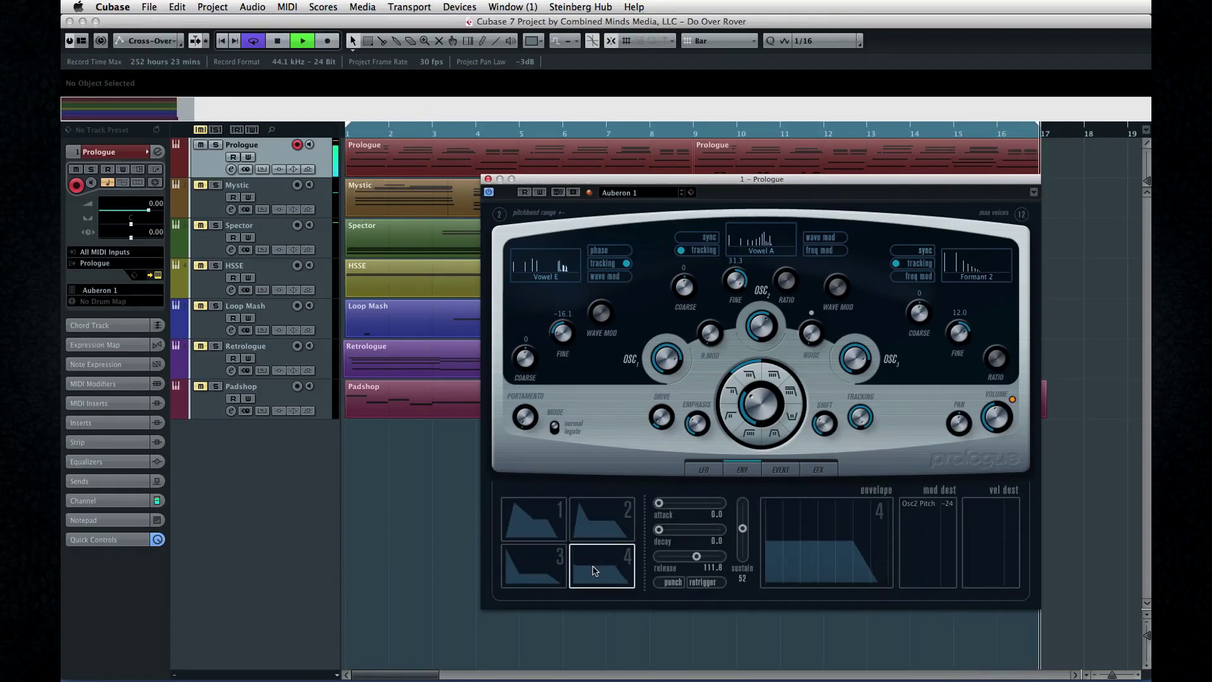
click(543, 559)
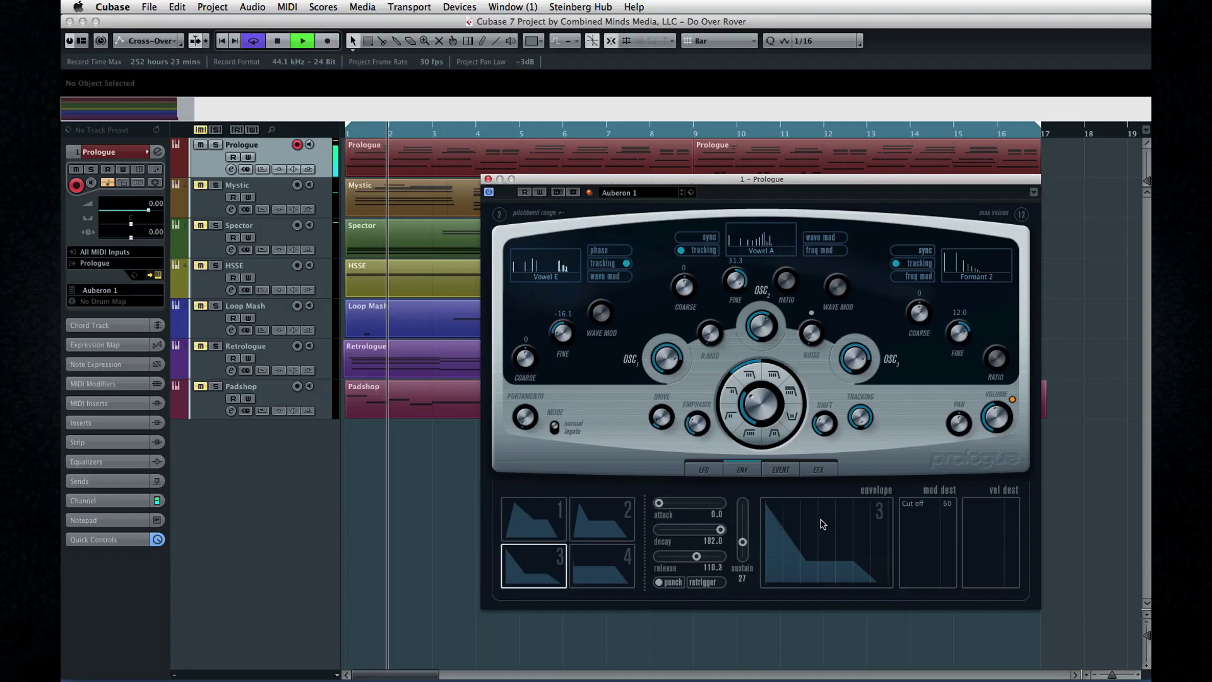
click(541, 516)
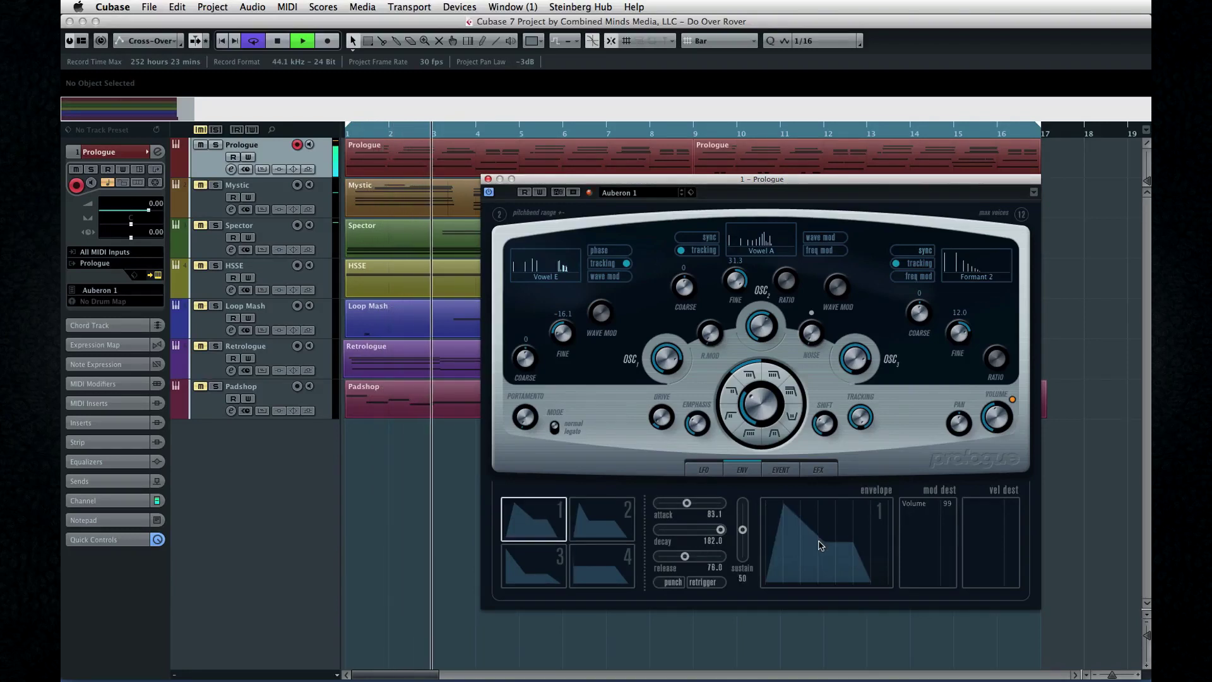
click(602, 527)
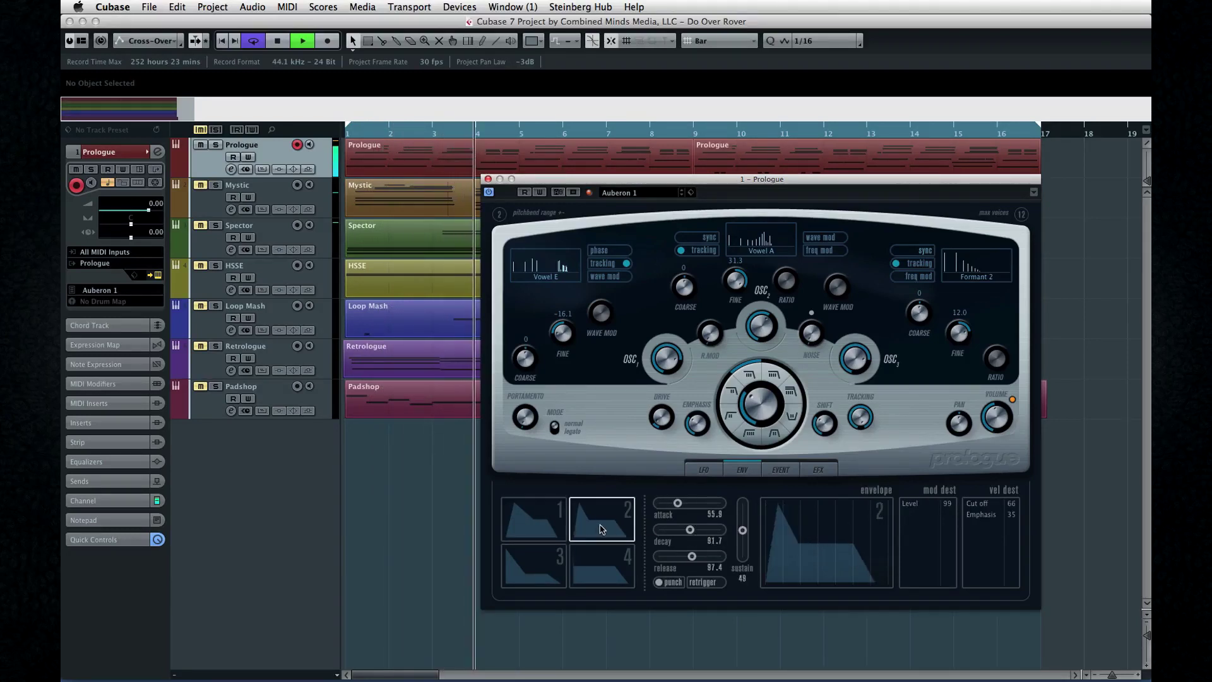
drag(792, 505, 805, 505)
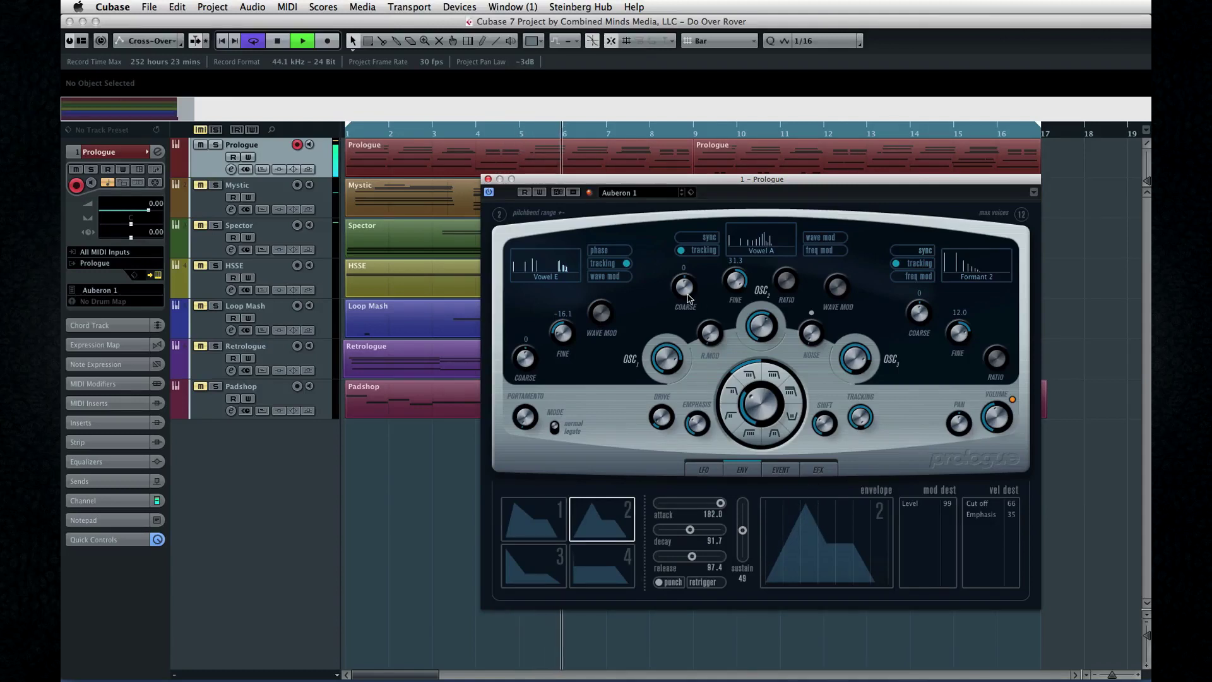
Step: Raise oscillator 2's coarse tuning and stop playback
drag(683, 292, 684, 289)
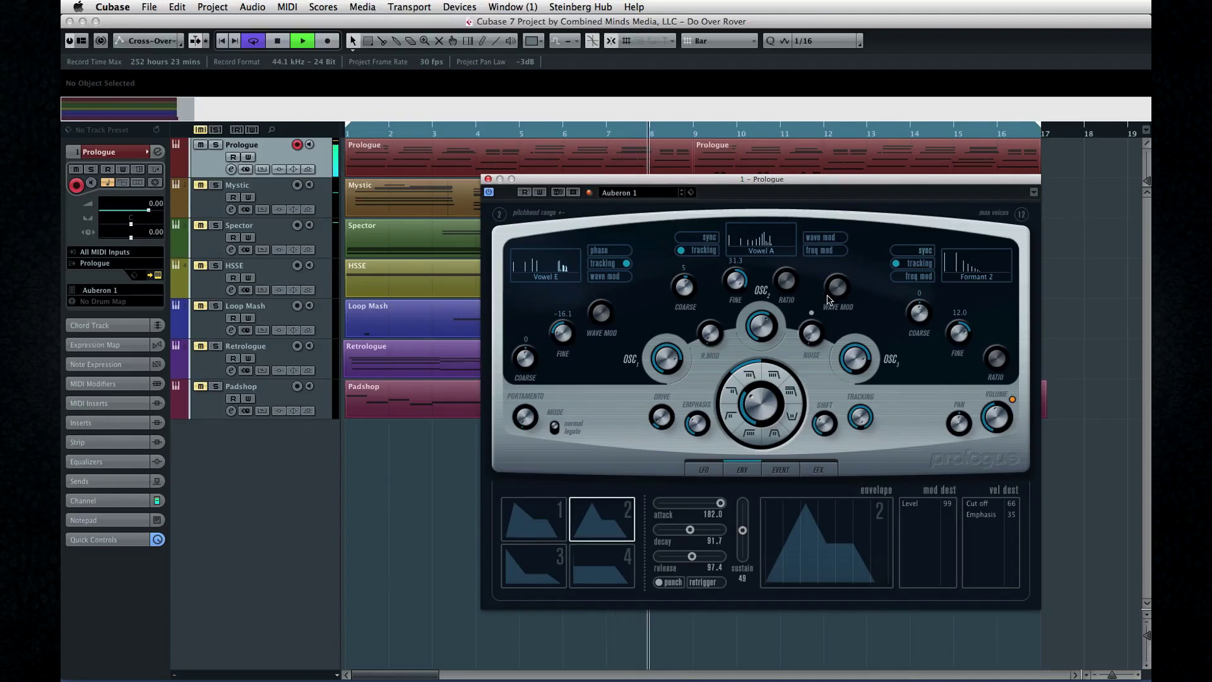
mouse_move(813, 329)
key(space)
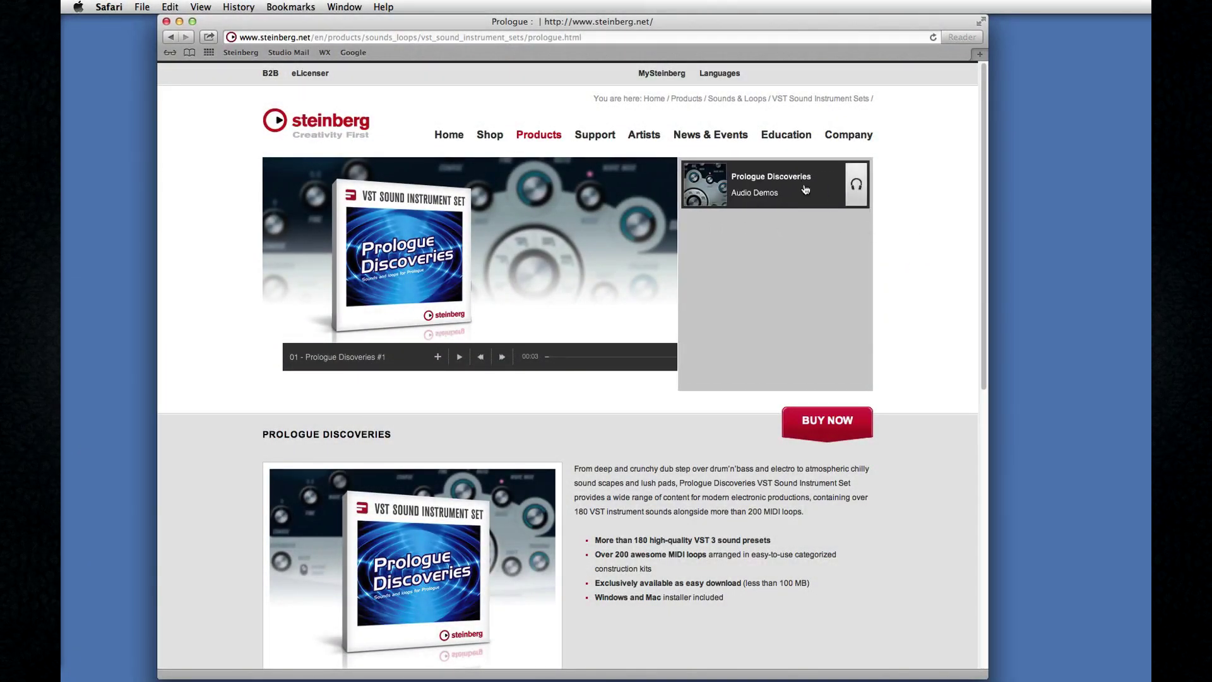
Step: Scroll down through the Prologue Discoveries product description
drag(985, 289, 974, 474)
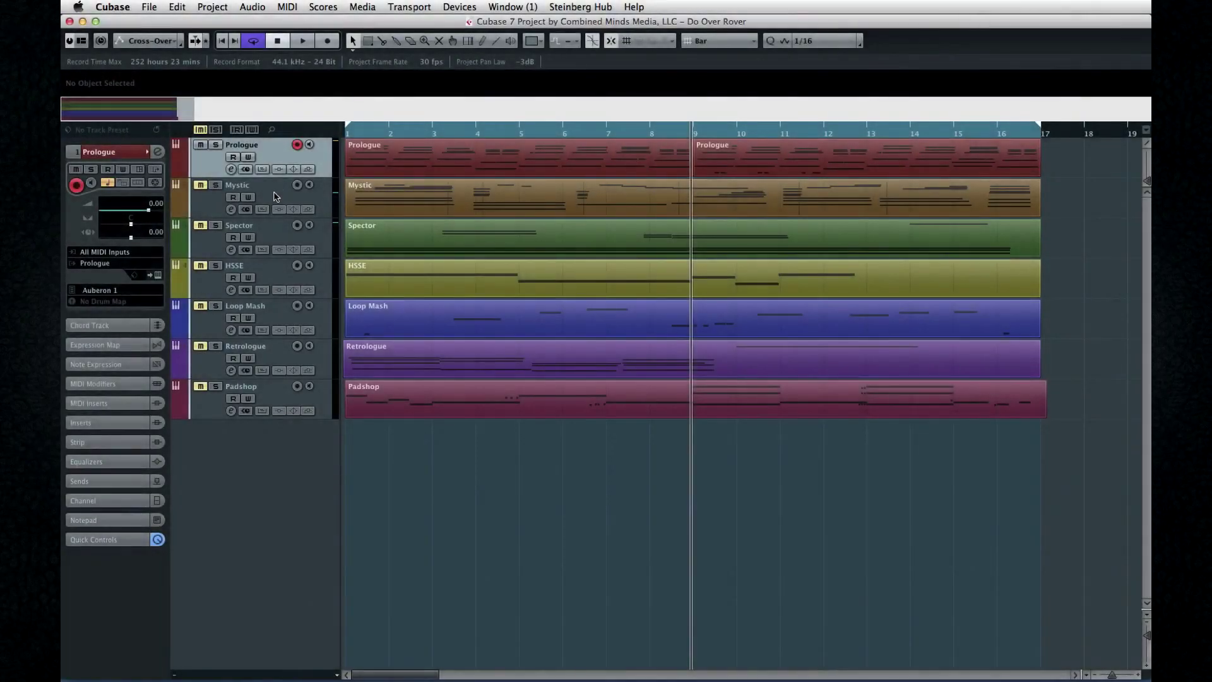
Step: Select the Mystic track and open its instrument editor
click(275, 200)
click(272, 245)
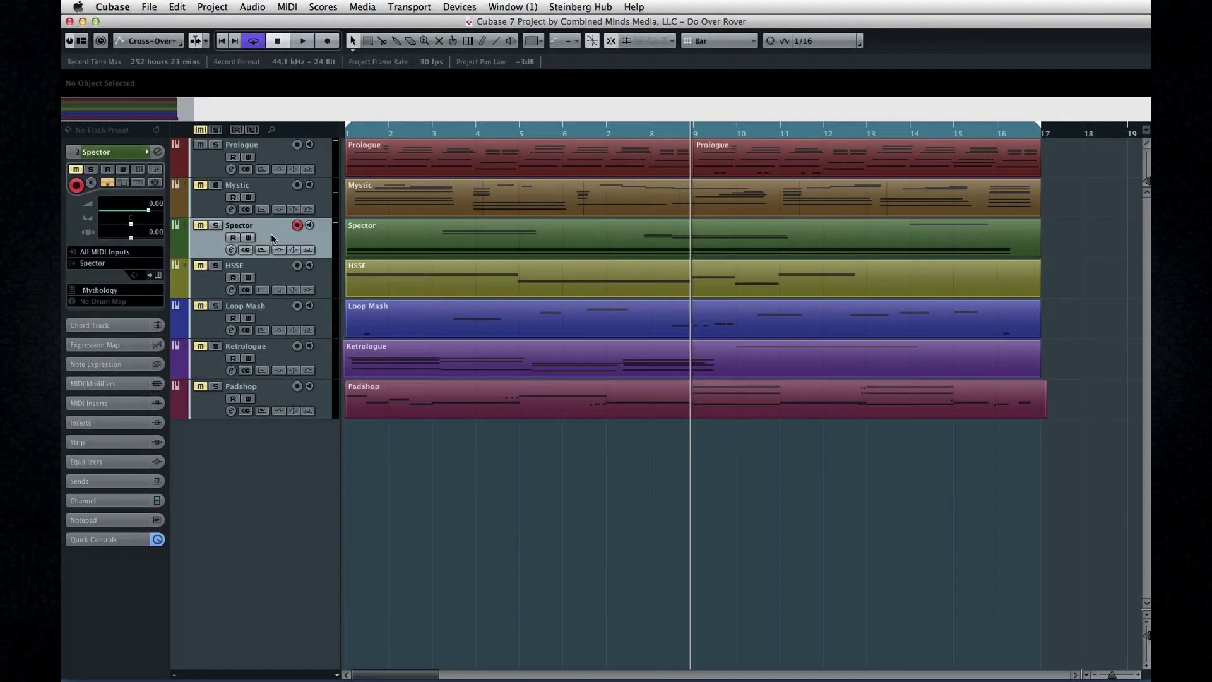
click(271, 188)
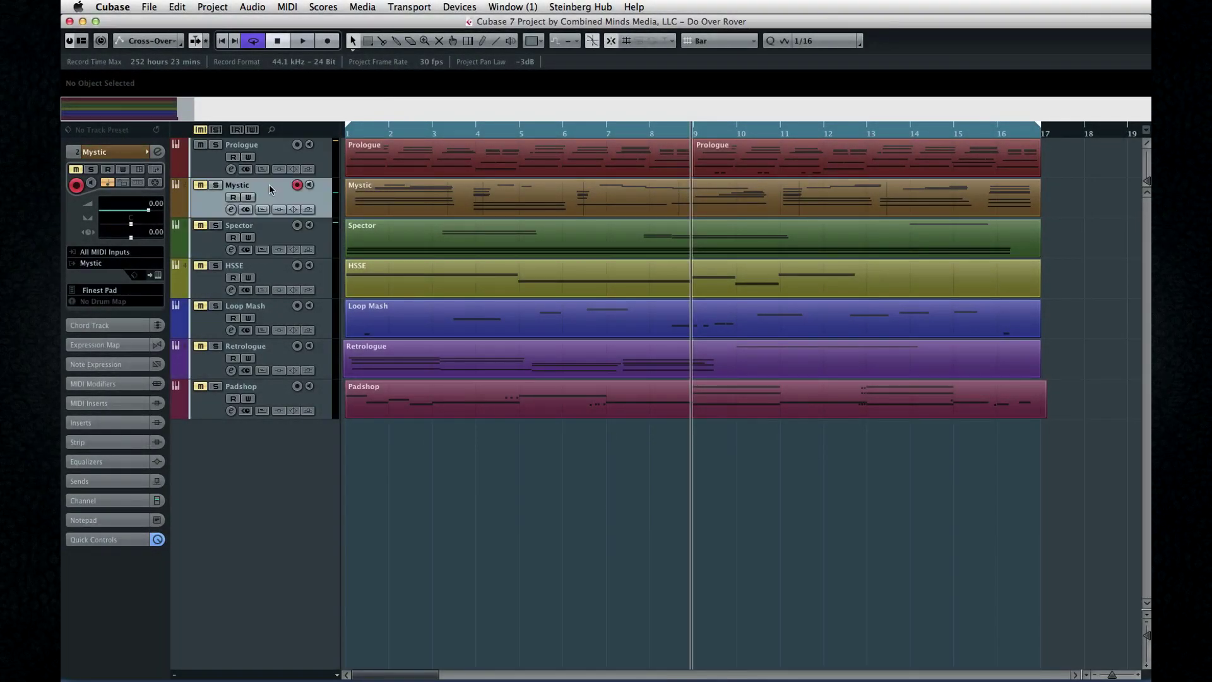
click(157, 277)
click(121, 538)
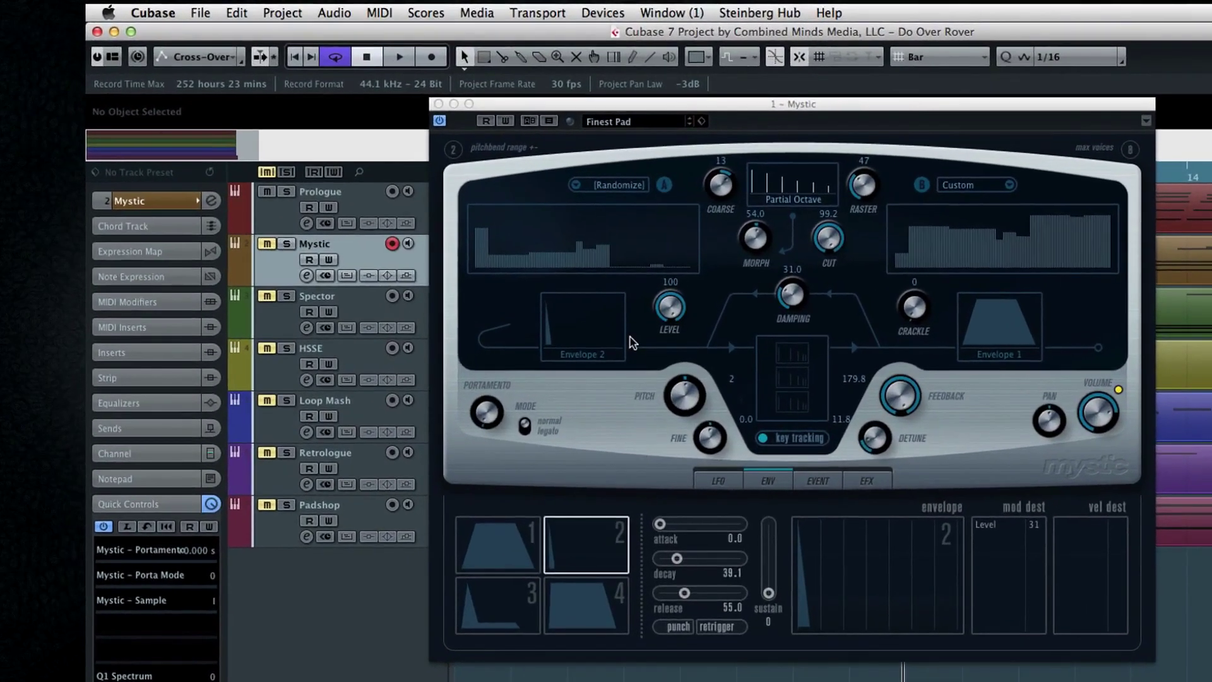
Step: Try Vocal A for spectrum A and Metallica for spectrum B
click(581, 188)
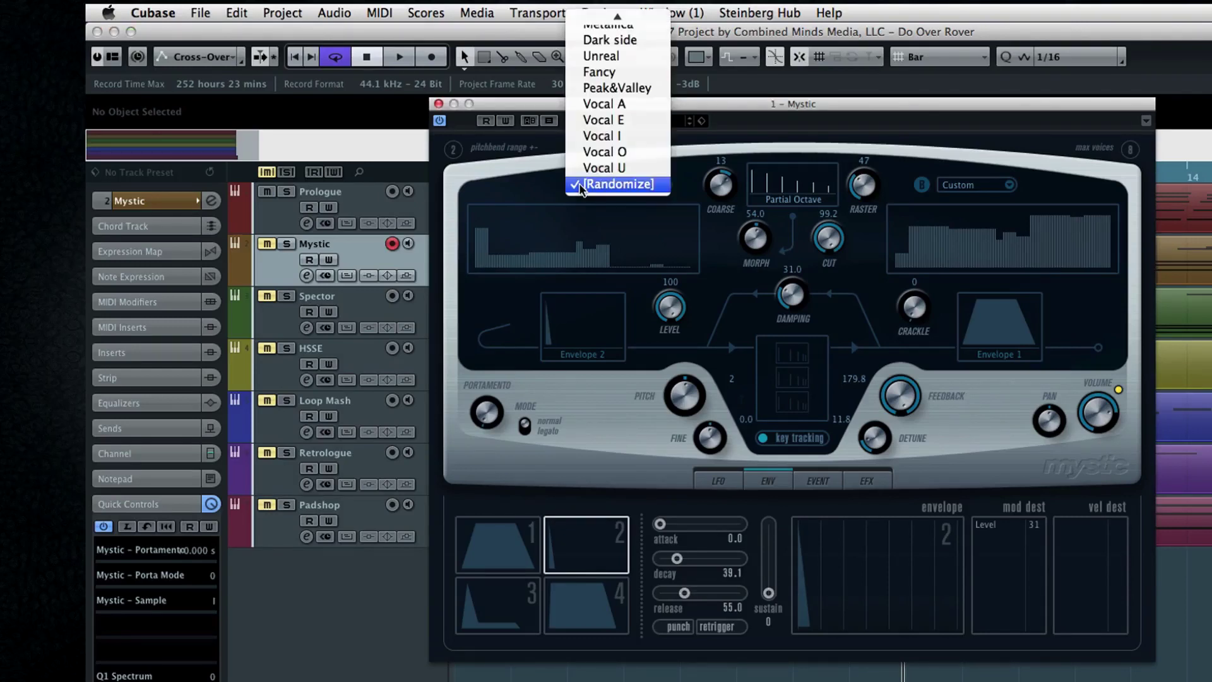
click(599, 102)
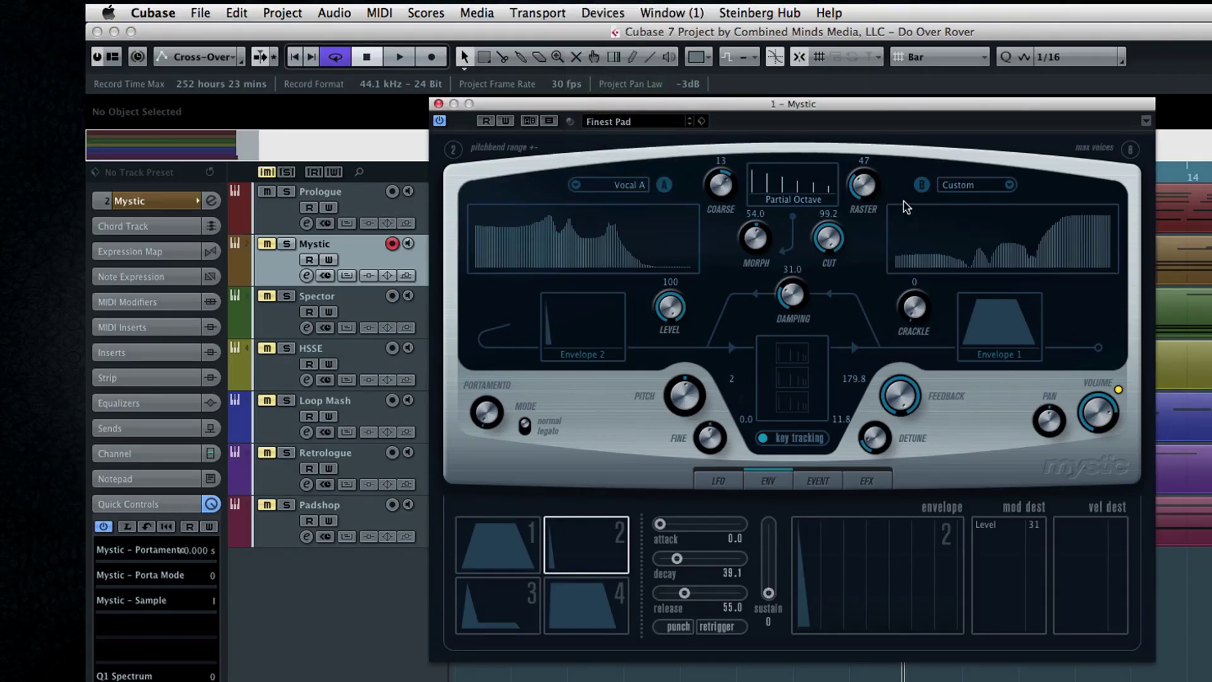
click(1000, 186)
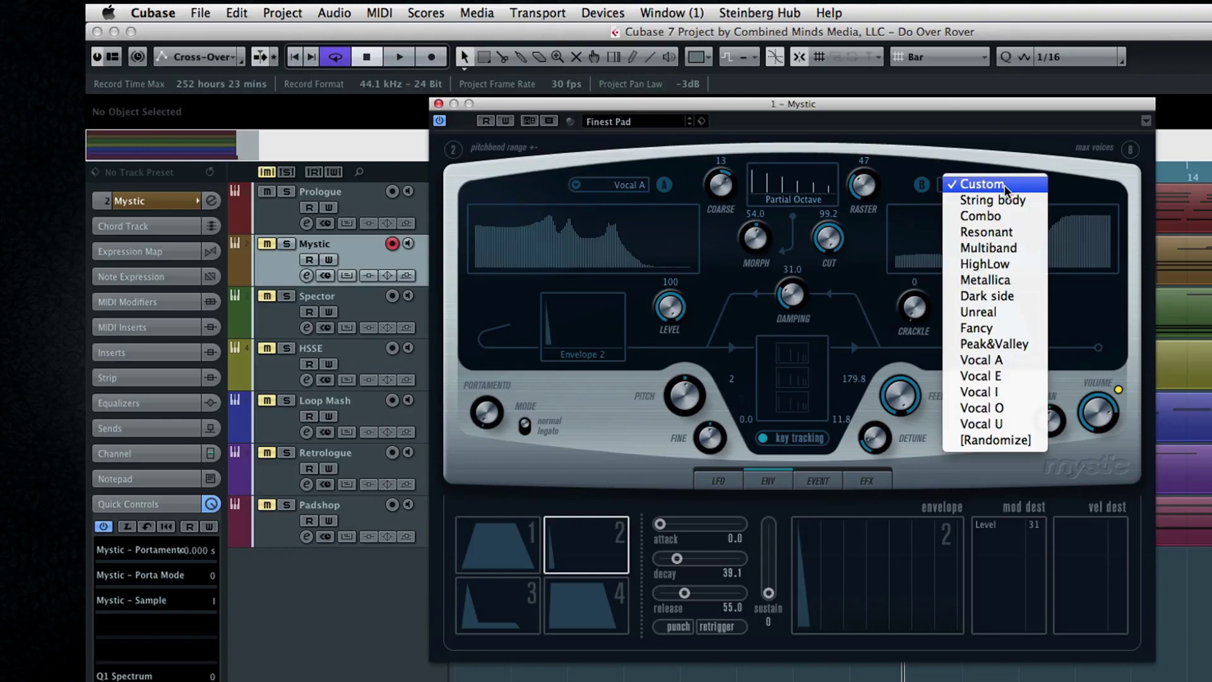
click(985, 280)
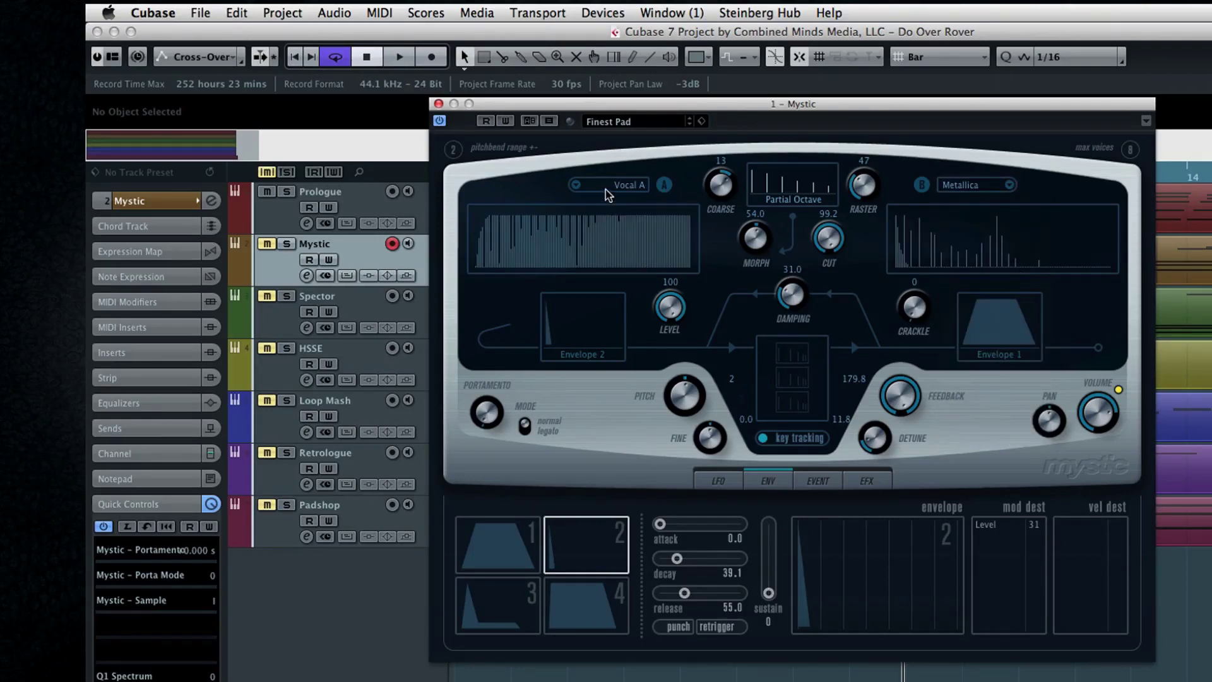
Step: Change spectrum A to Fancy and spectrum B to Peak&Valley
click(577, 188)
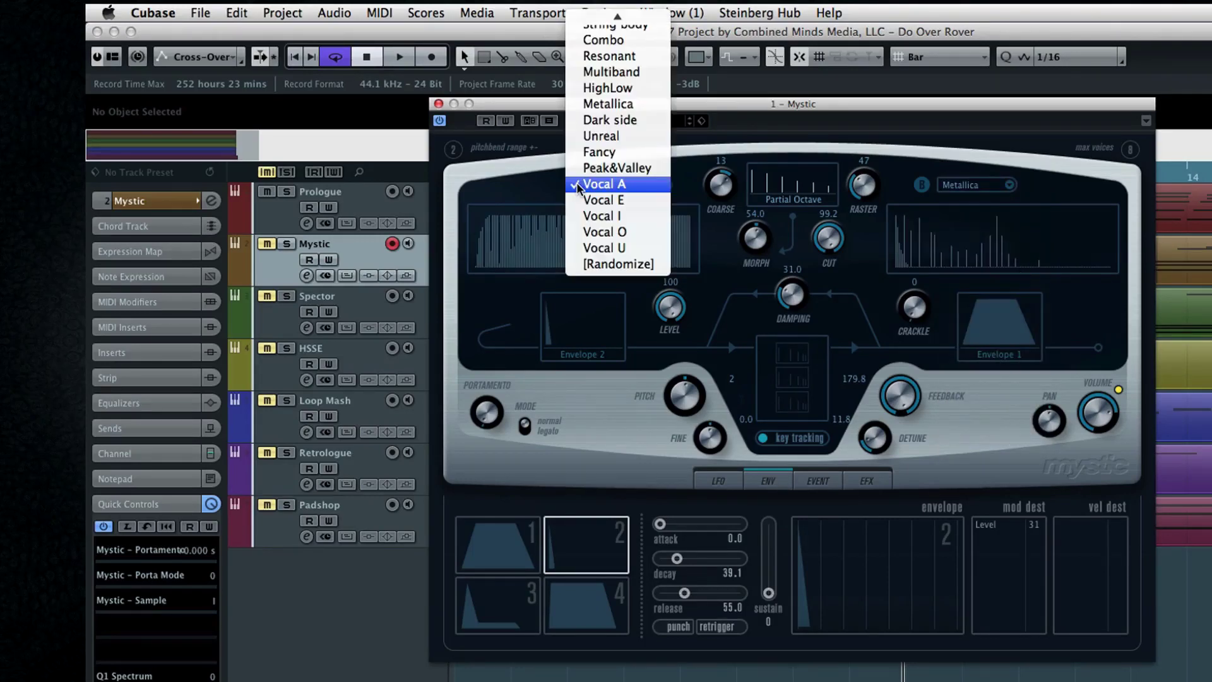
click(598, 153)
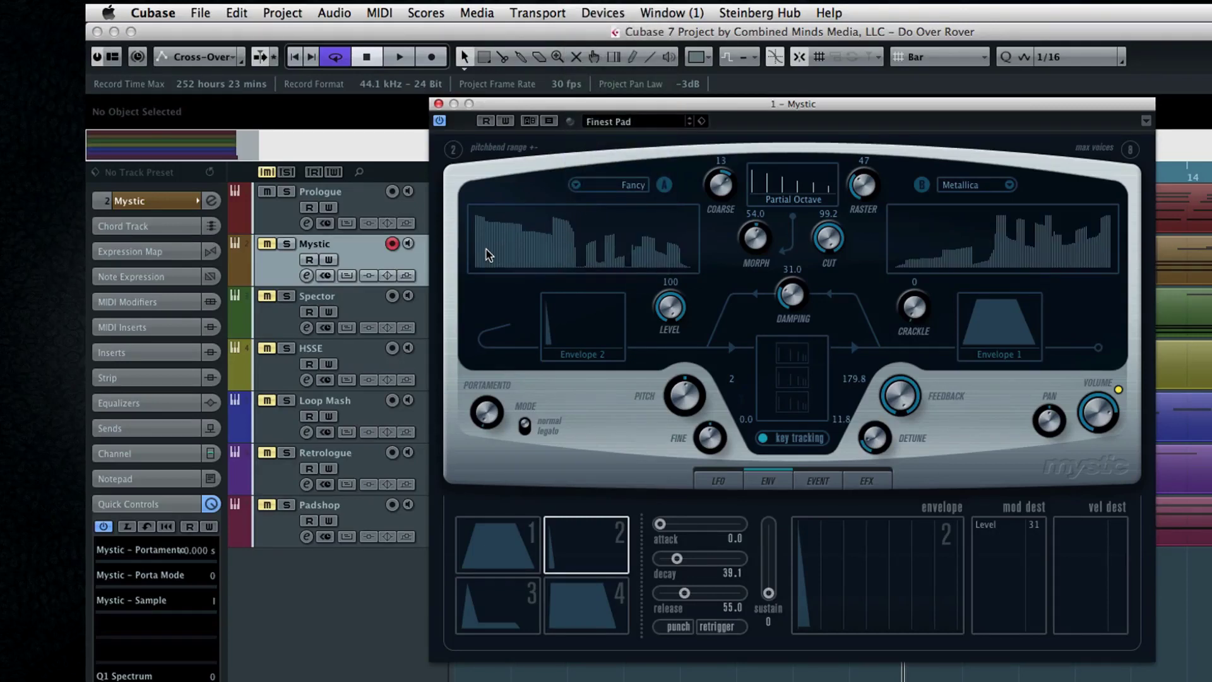
click(1009, 184)
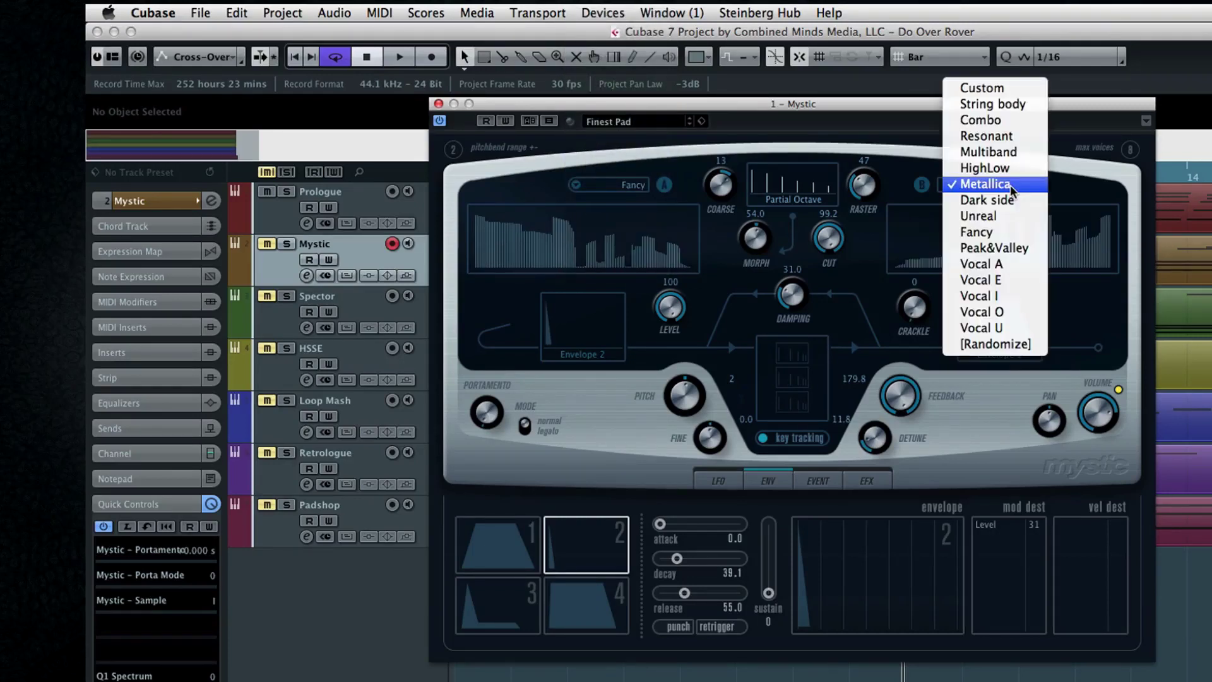
click(1026, 247)
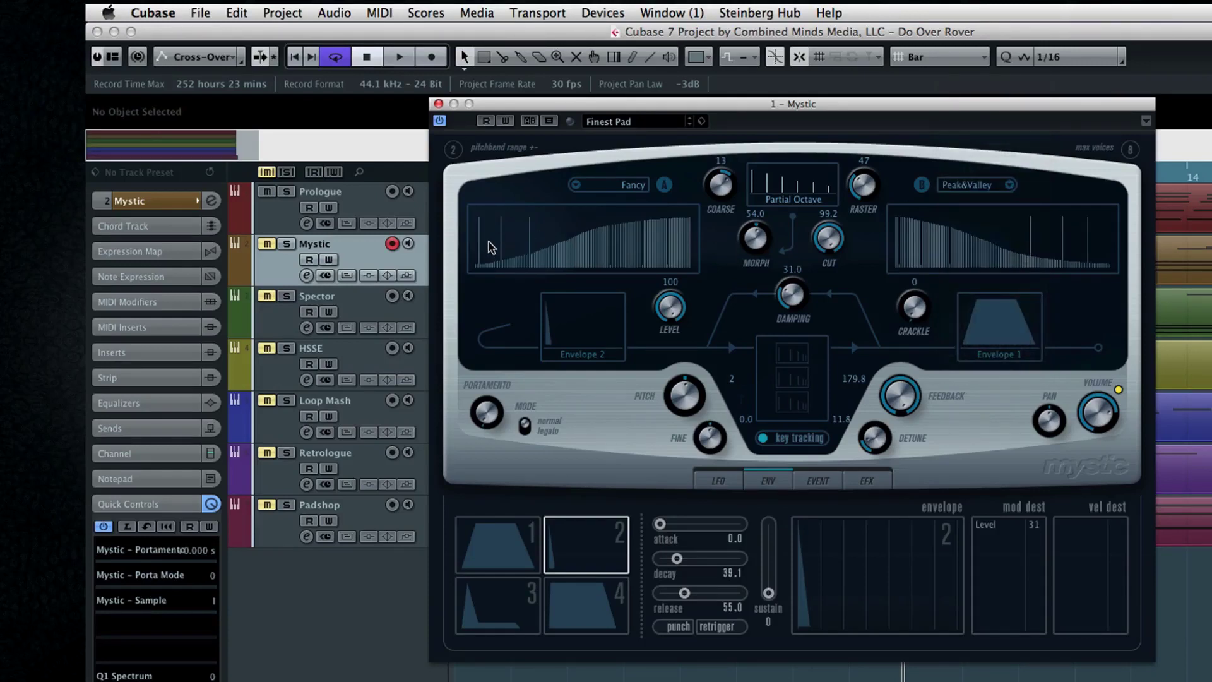
Step: Hand-draw spectrum A, set Level 72, Morph 78.0, Cut 73.2 and raise Crackle
mouse_move(487, 253)
mouse_down()
mouse_move(527, 228)
mouse_move(620, 257)
mouse_move(670, 225)
mouse_up()
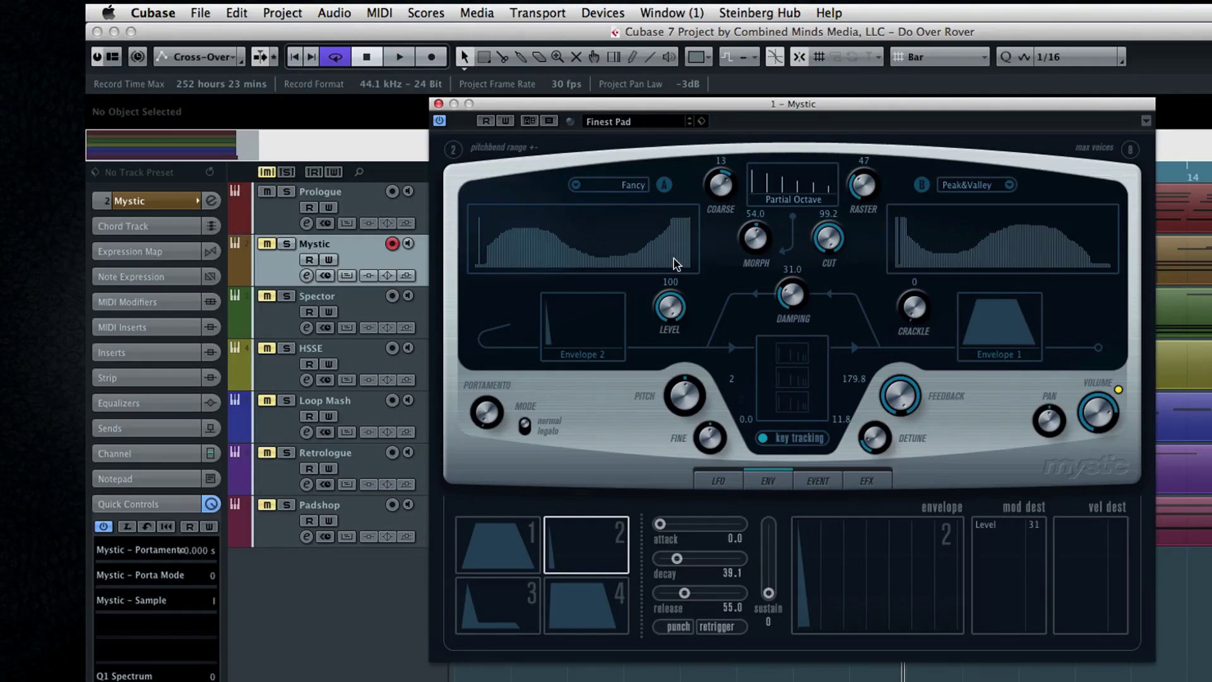
drag(671, 306, 666, 346)
drag(756, 242, 759, 201)
drag(827, 238, 821, 285)
drag(917, 320, 904, 271)
Step: Browse Mystic's LFO, envelope, modulation and effects panels, then start playback
click(719, 479)
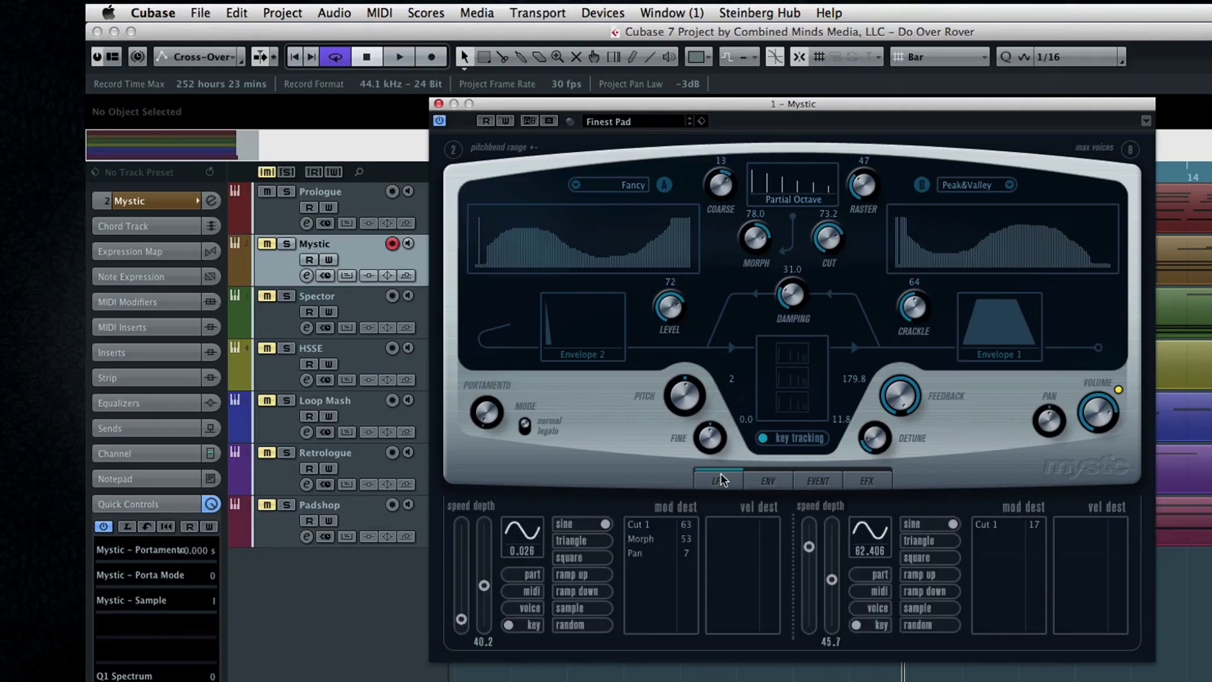
click(755, 483)
click(822, 485)
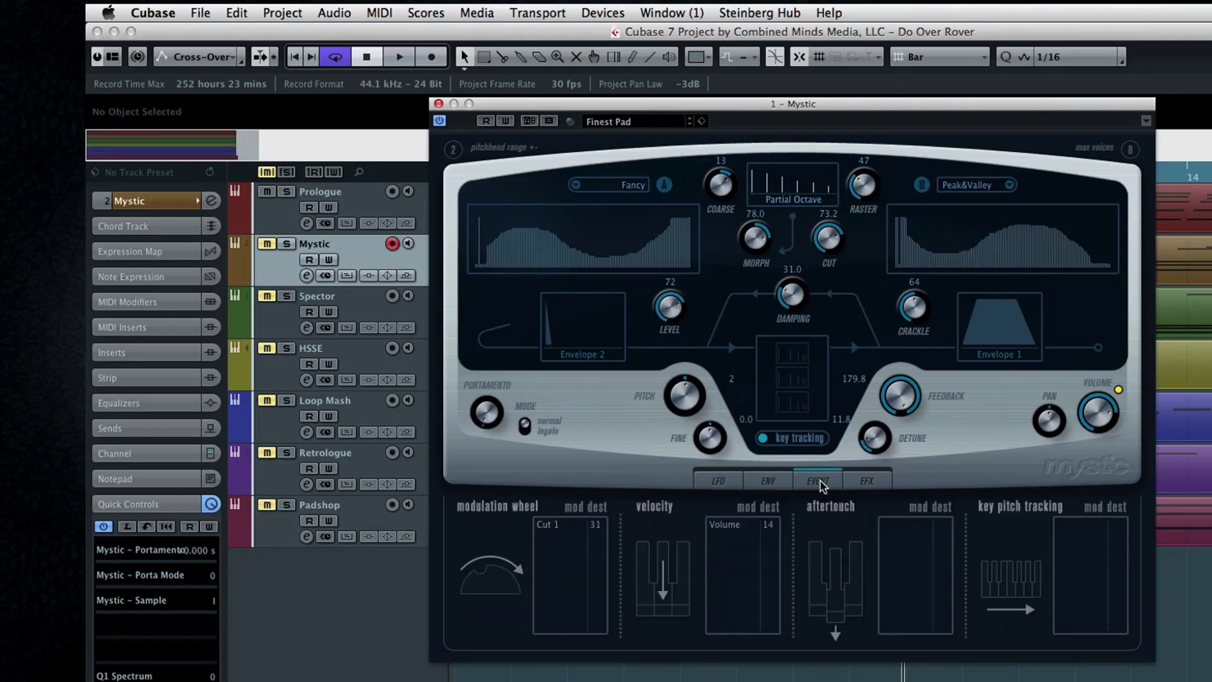
click(879, 486)
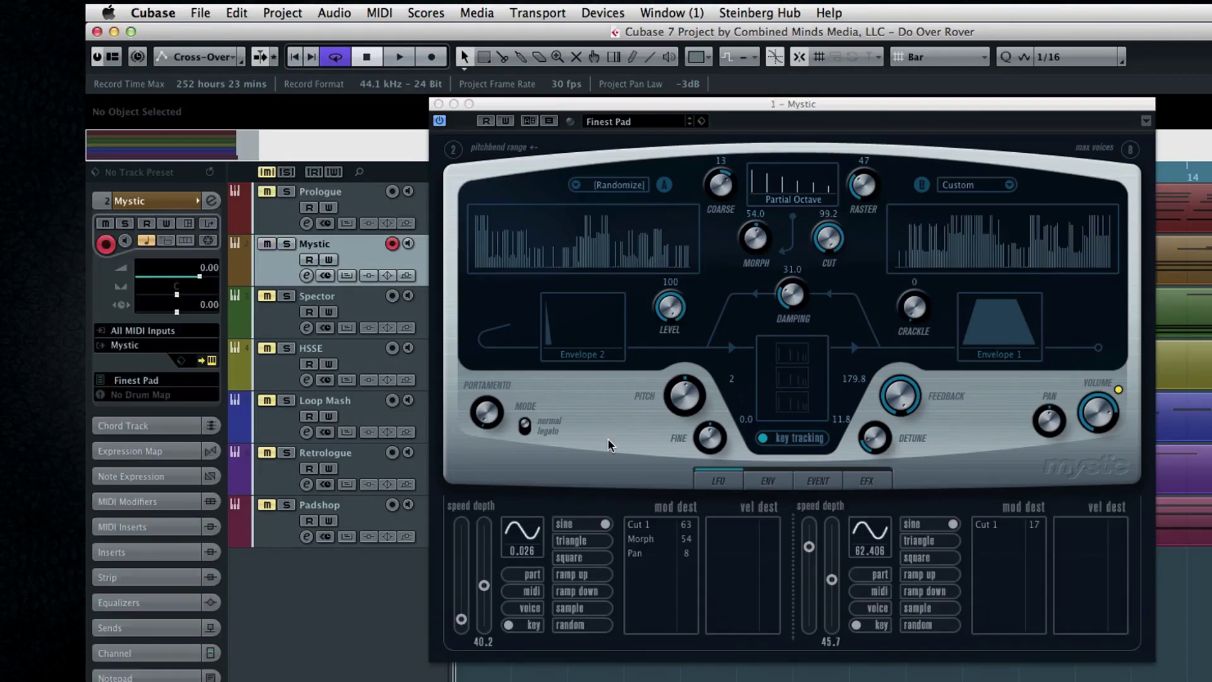
key(space)
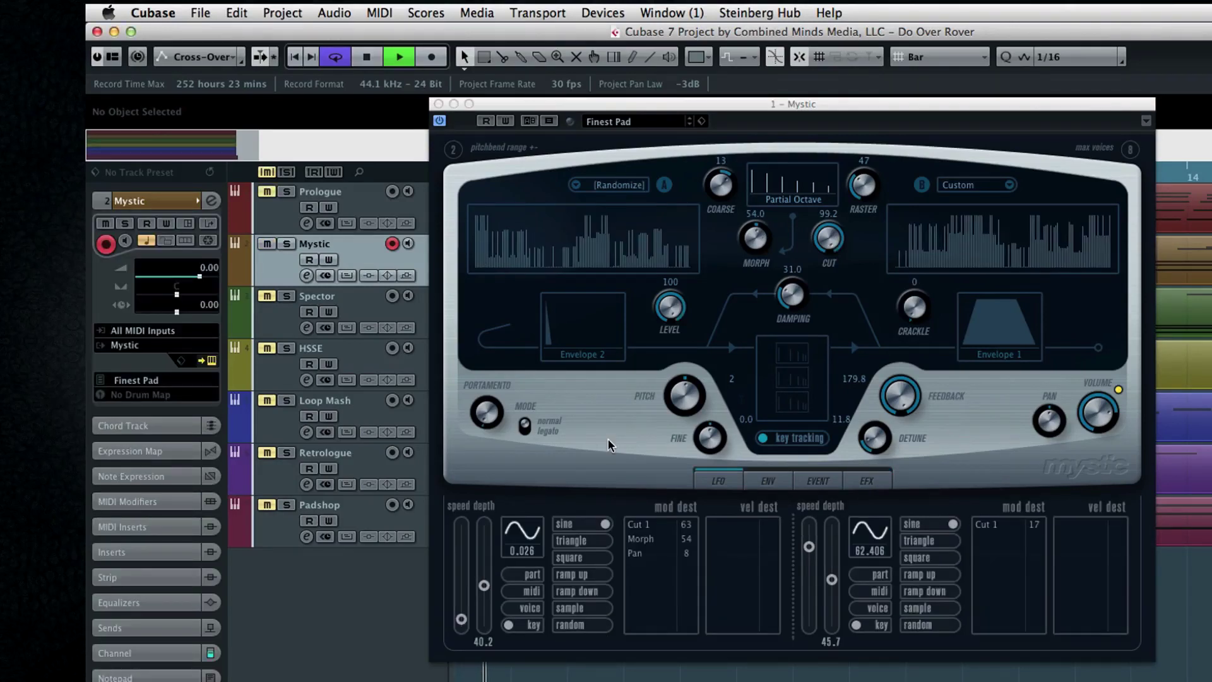
Step: Draw a rising ramp into filter A's spectrum and set filter A to Vocal U
mouse_move(492, 263)
mouse_down()
mouse_move(532, 225)
mouse_move(579, 221)
mouse_move(629, 252)
mouse_move(697, 272)
mouse_up()
click(625, 185)
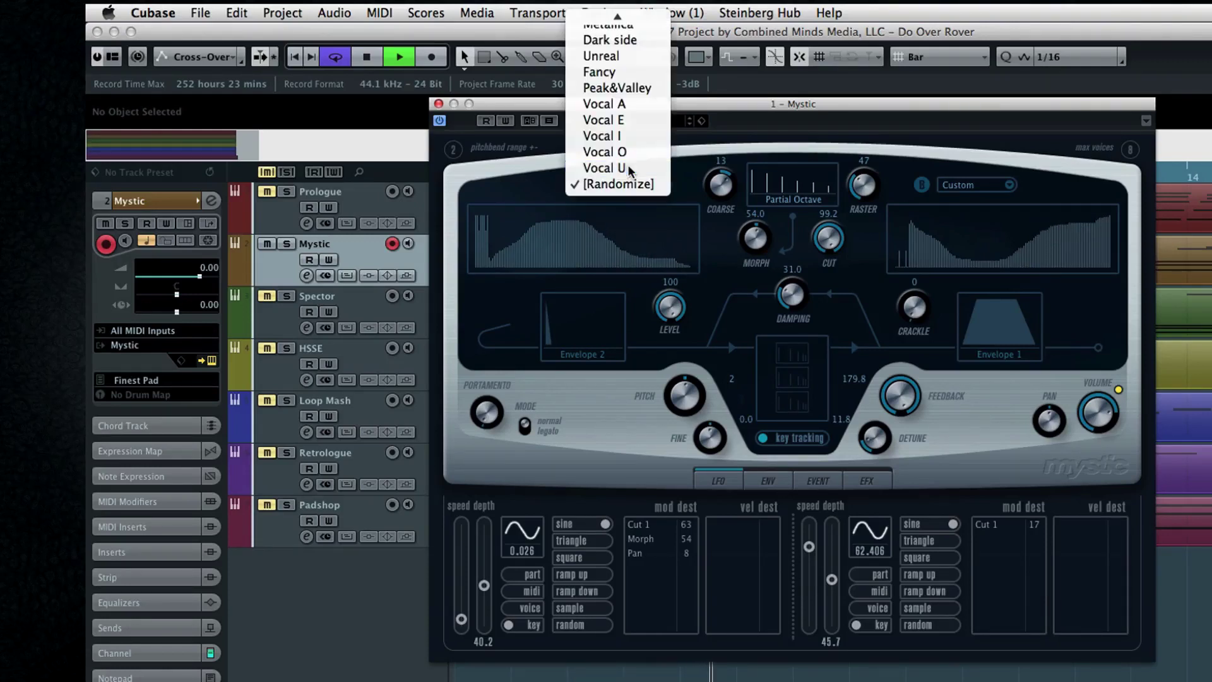
click(627, 166)
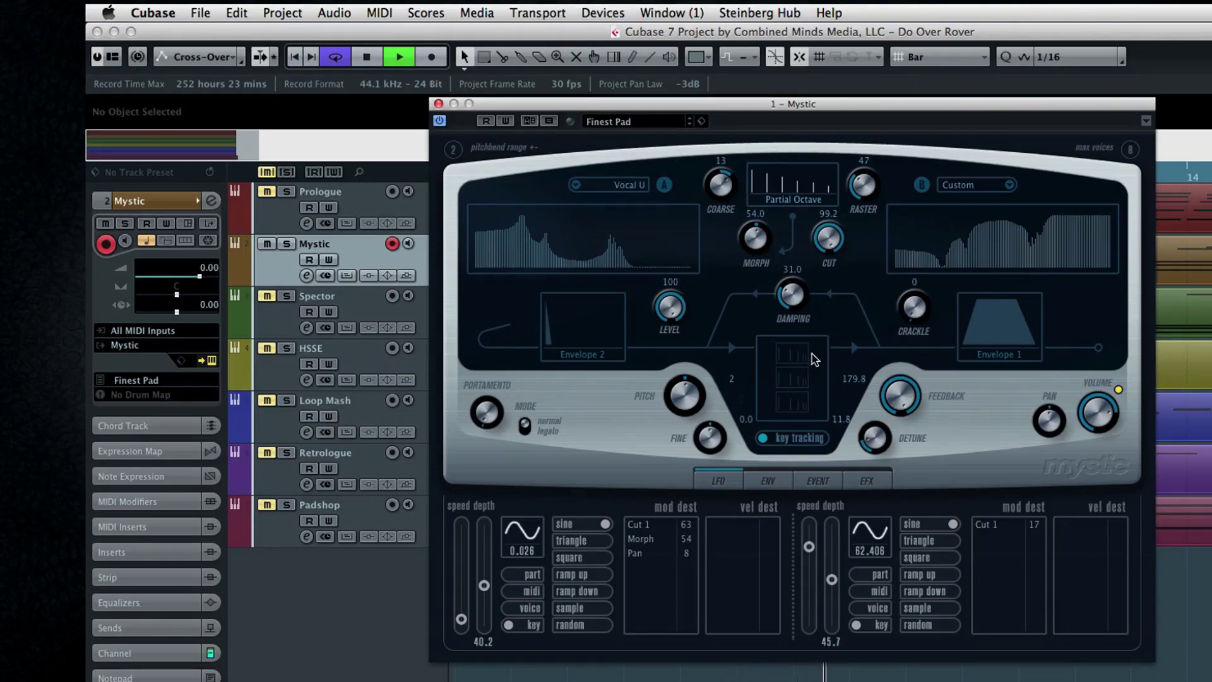
Step: Raise damping to about 54, morph to about 88 and crackle to 30
mouse_move(790, 294)
mouse_down()
mouse_move(794, 259)
mouse_move(813, 237)
mouse_move(807, 303)
mouse_up()
drag(756, 252, 744, 183)
mouse_move(903, 304)
mouse_down()
mouse_move(907, 254)
mouse_move(903, 292)
mouse_up()
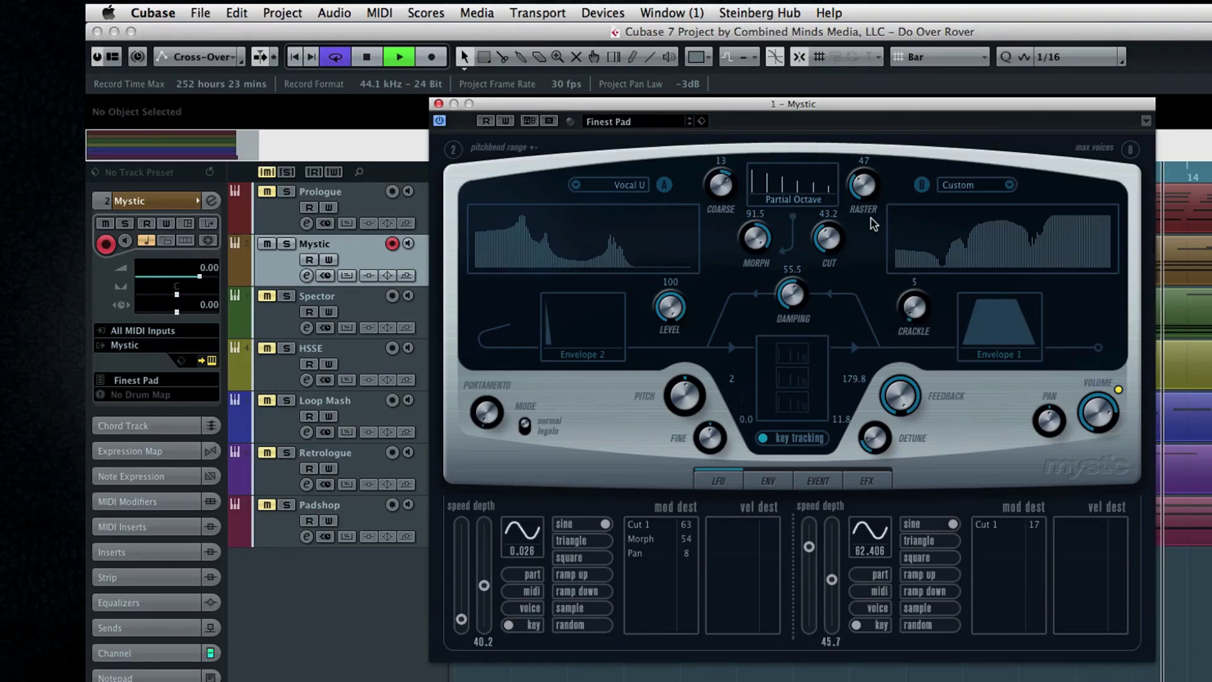
Step: Set filter B to Vocal O and push the crackle amount higher
click(969, 184)
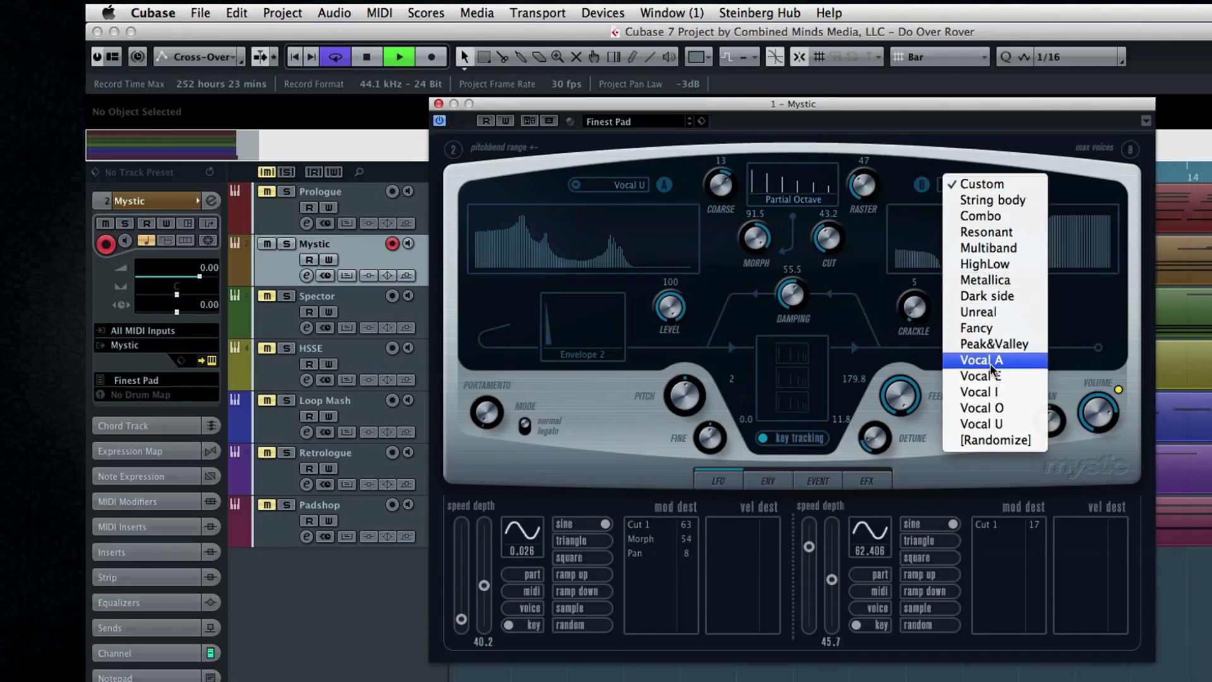
click(994, 408)
drag(913, 321, 914, 308)
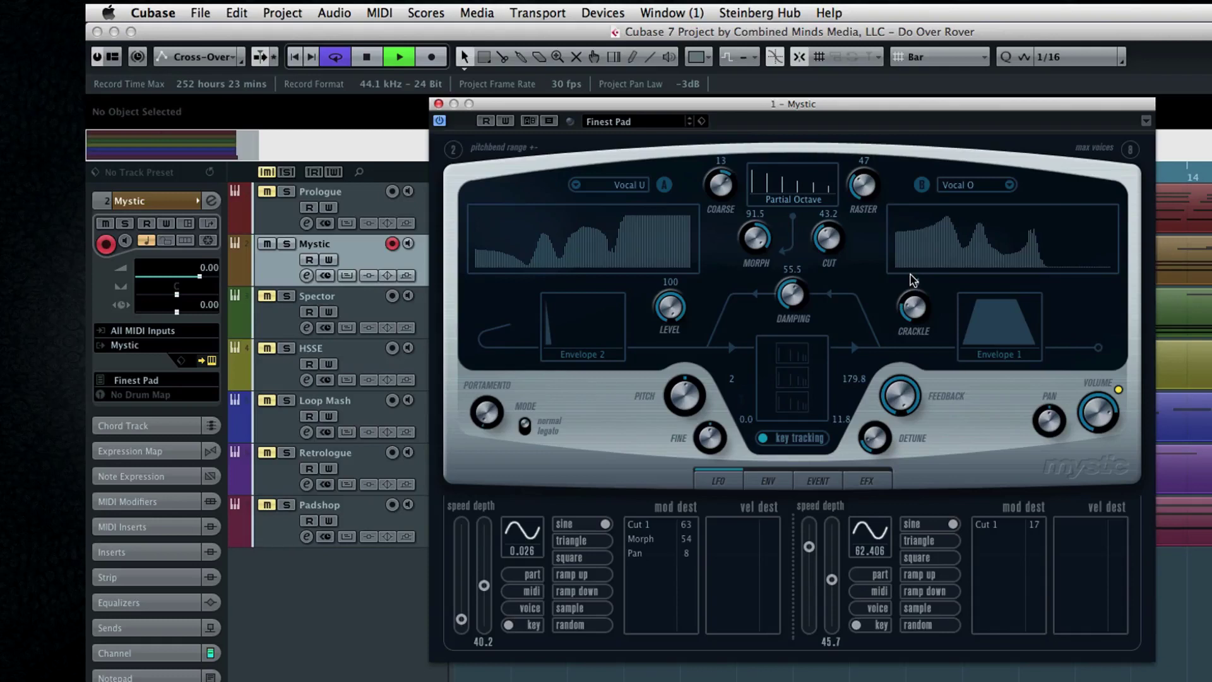
drag(911, 267, 882, 406)
Step: Lower the pitch to -28 and stop playback
drag(690, 392, 679, 433)
key(space)
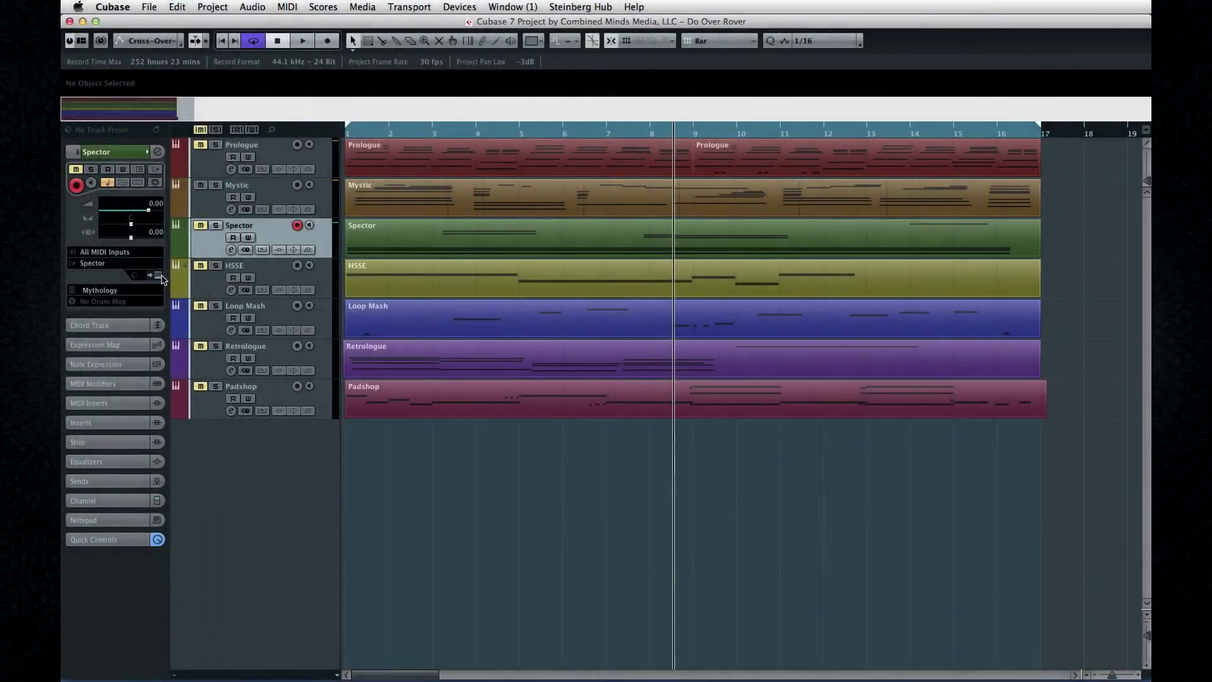
click(212, 362)
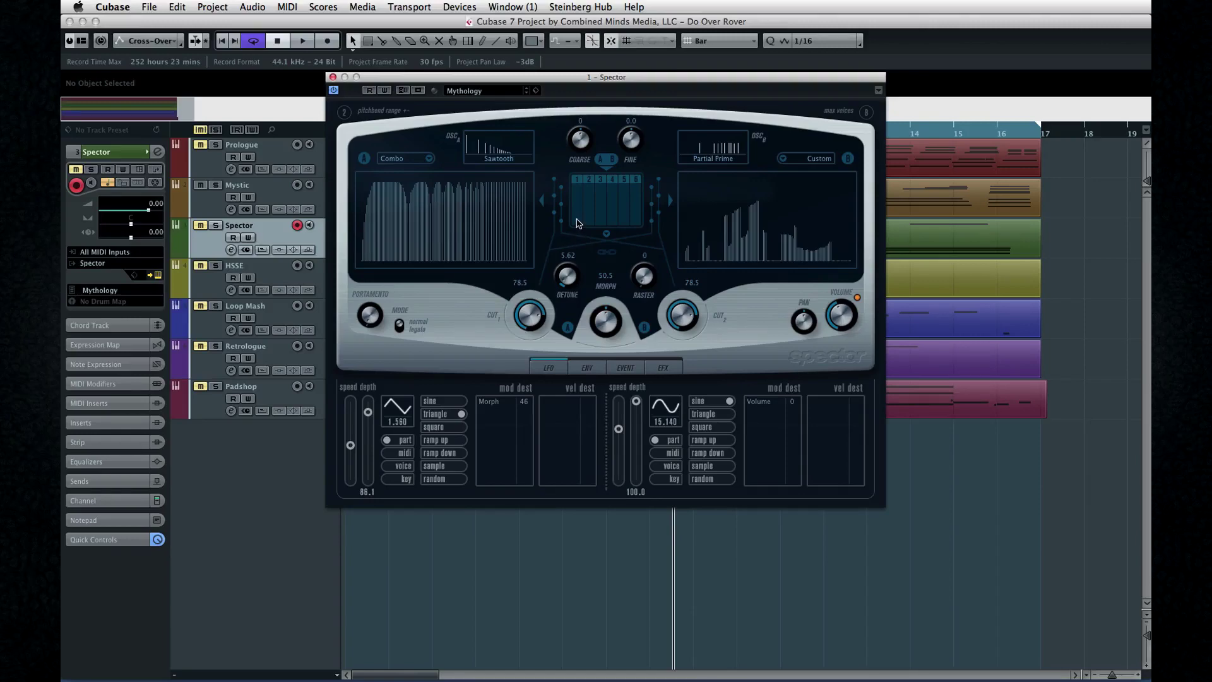
Step: Switch the oscillator matrix to 6 Osc 1:2:3:4:5:6 and set filter A to Dark side
click(603, 238)
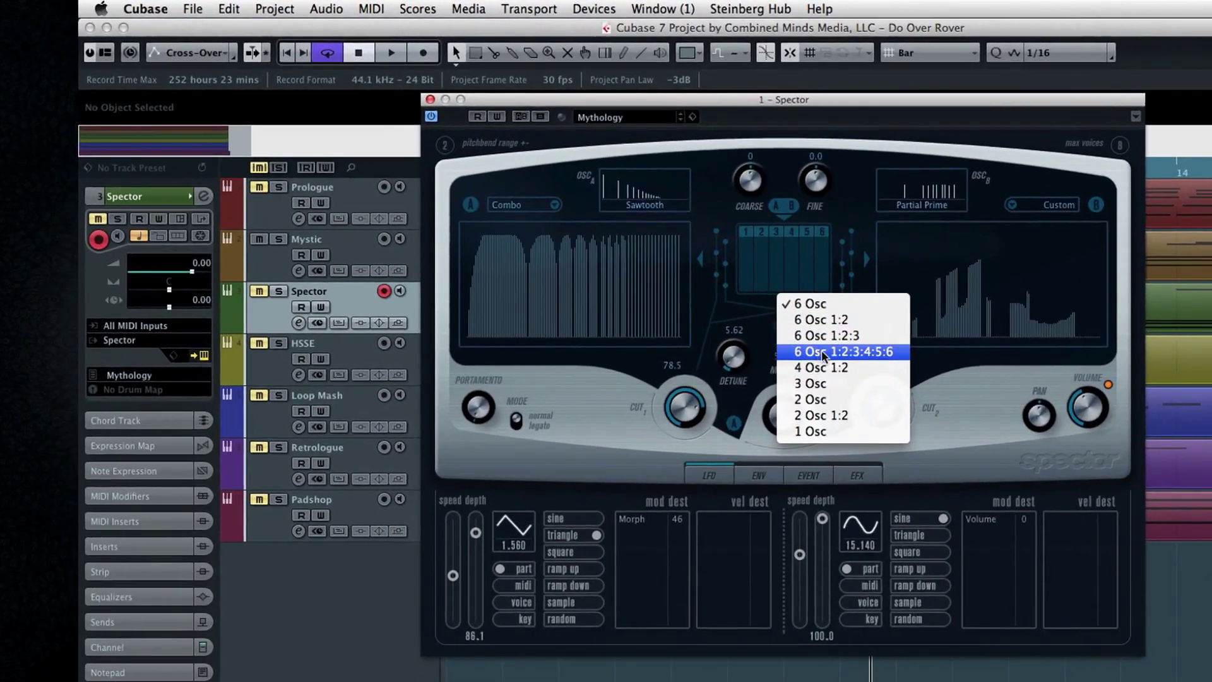
click(863, 352)
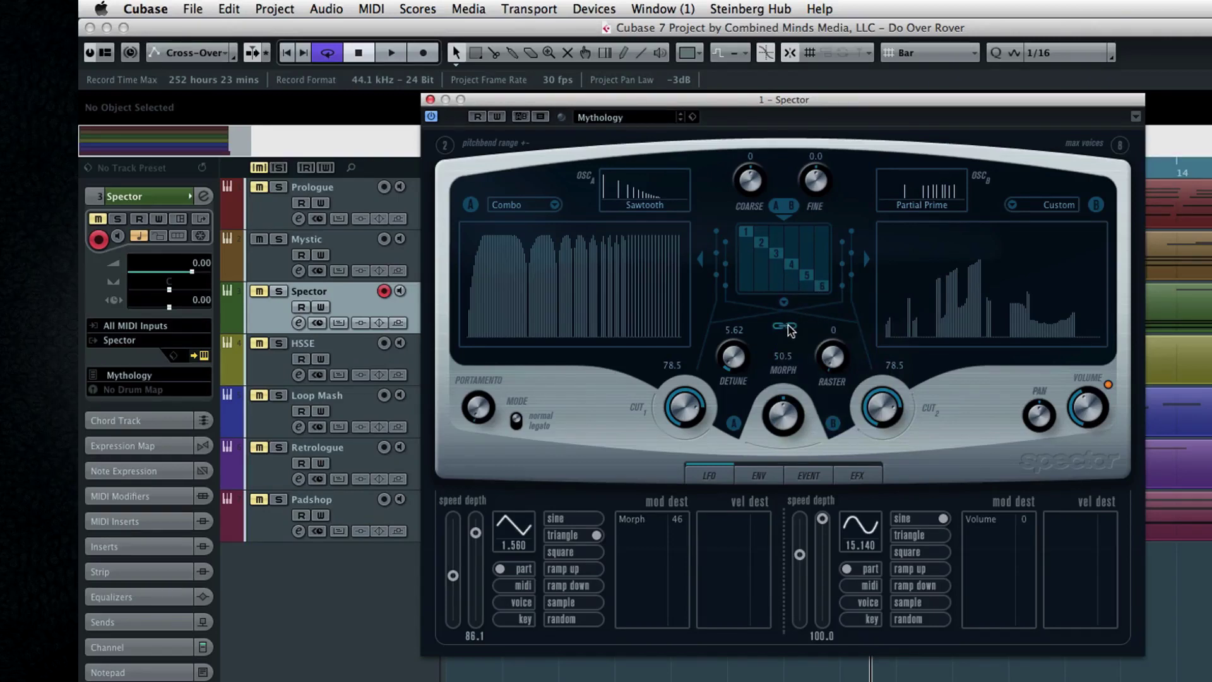
click(558, 206)
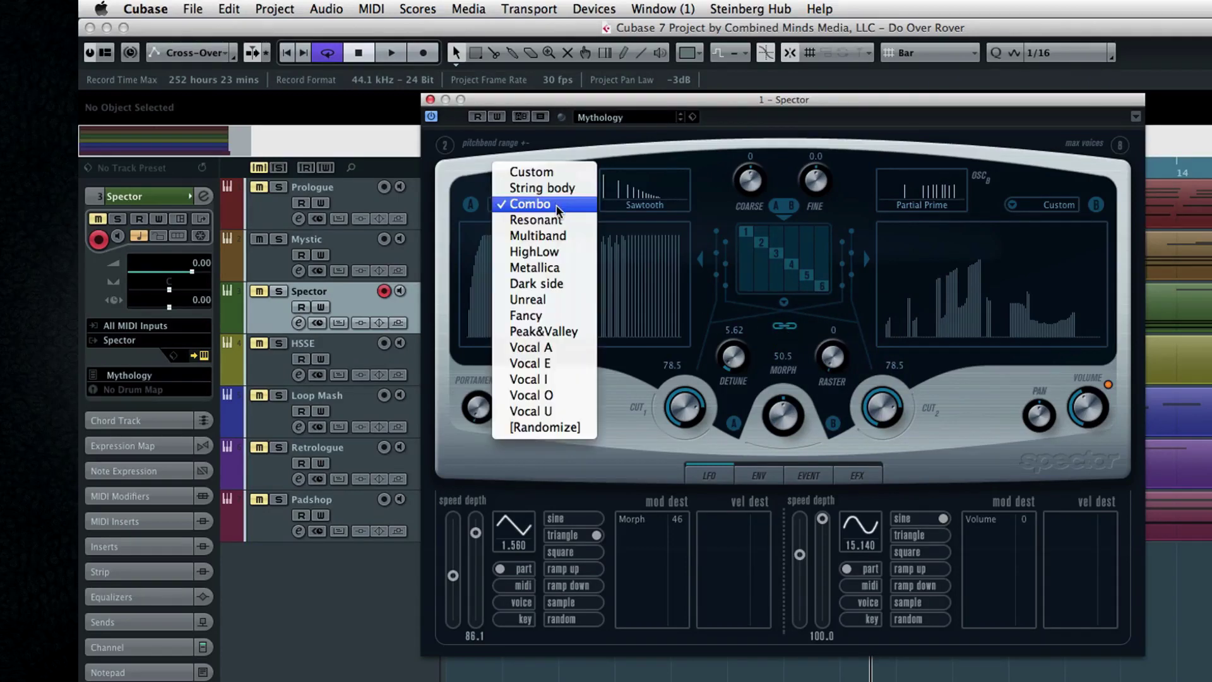
click(557, 285)
Step: Draw a dip-and-hump into spectrum A and a decaying peak into B, then select 2 Osc 1:2
mouse_move(522, 294)
mouse_down()
mouse_move(514, 322)
mouse_move(563, 271)
mouse_move(620, 267)
mouse_move(684, 303)
mouse_up()
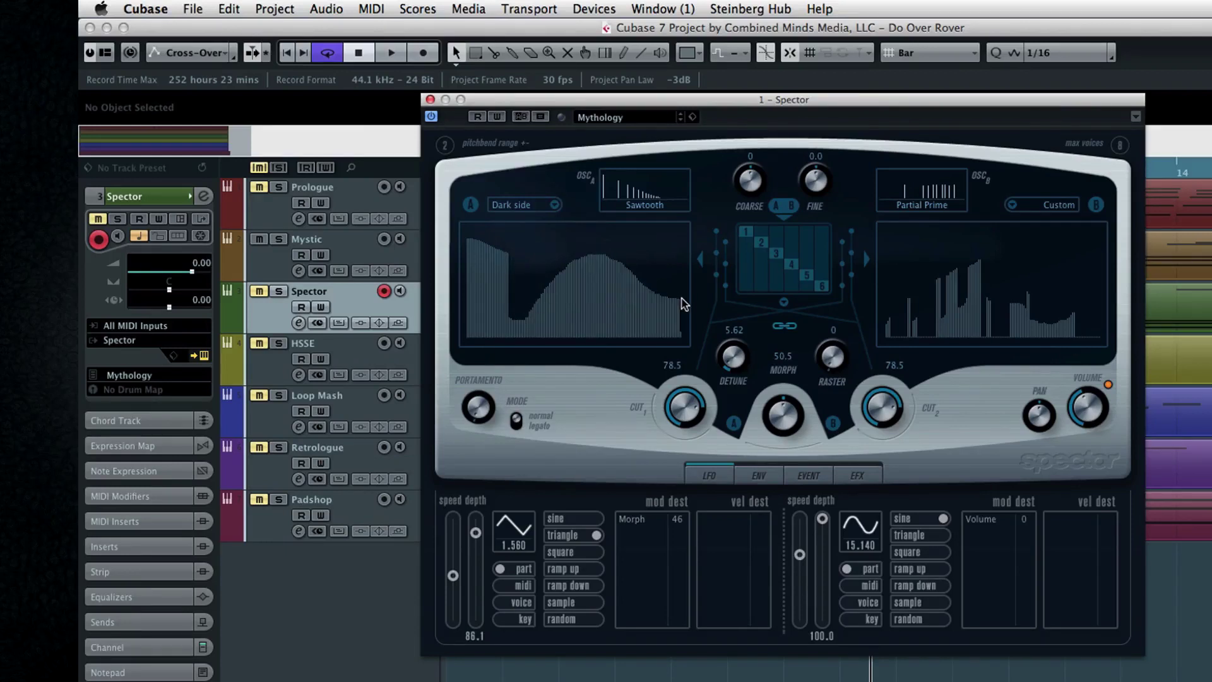
mouse_move(918, 249)
mouse_down()
mouse_move(999, 307)
mouse_move(1093, 341)
mouse_up()
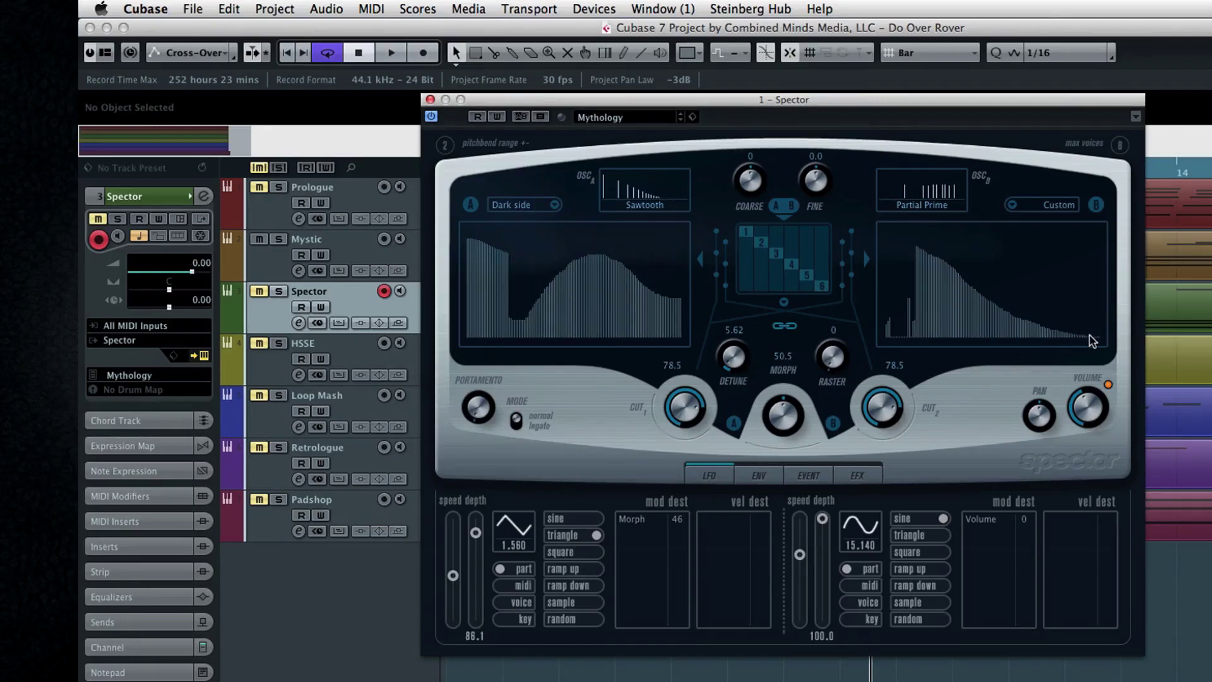
click(784, 302)
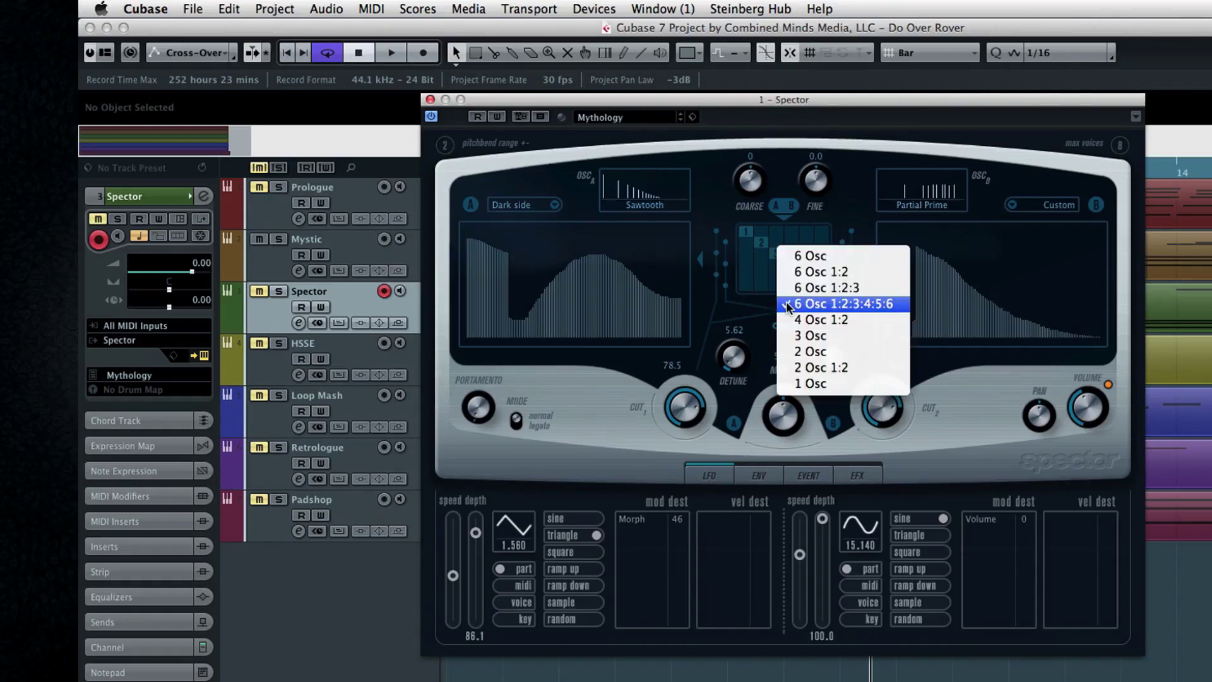
click(809, 346)
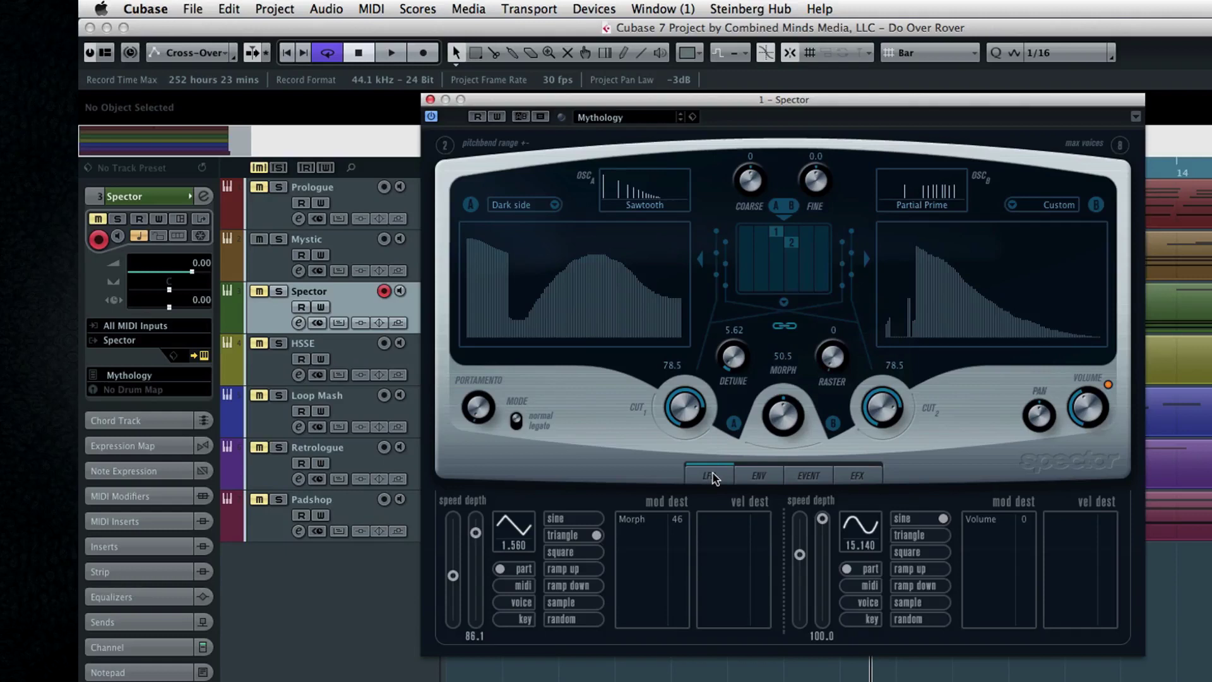
Step: Look through Spector's envelope, event and effects pages and start playback
click(749, 478)
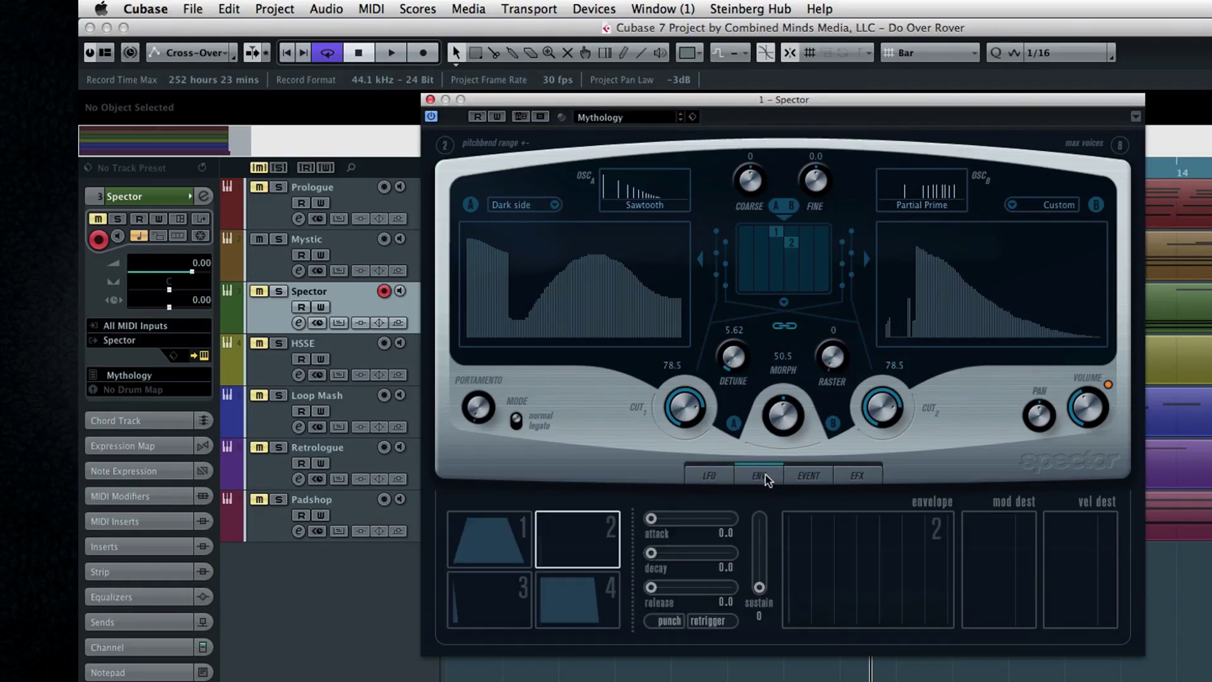
click(810, 480)
click(862, 483)
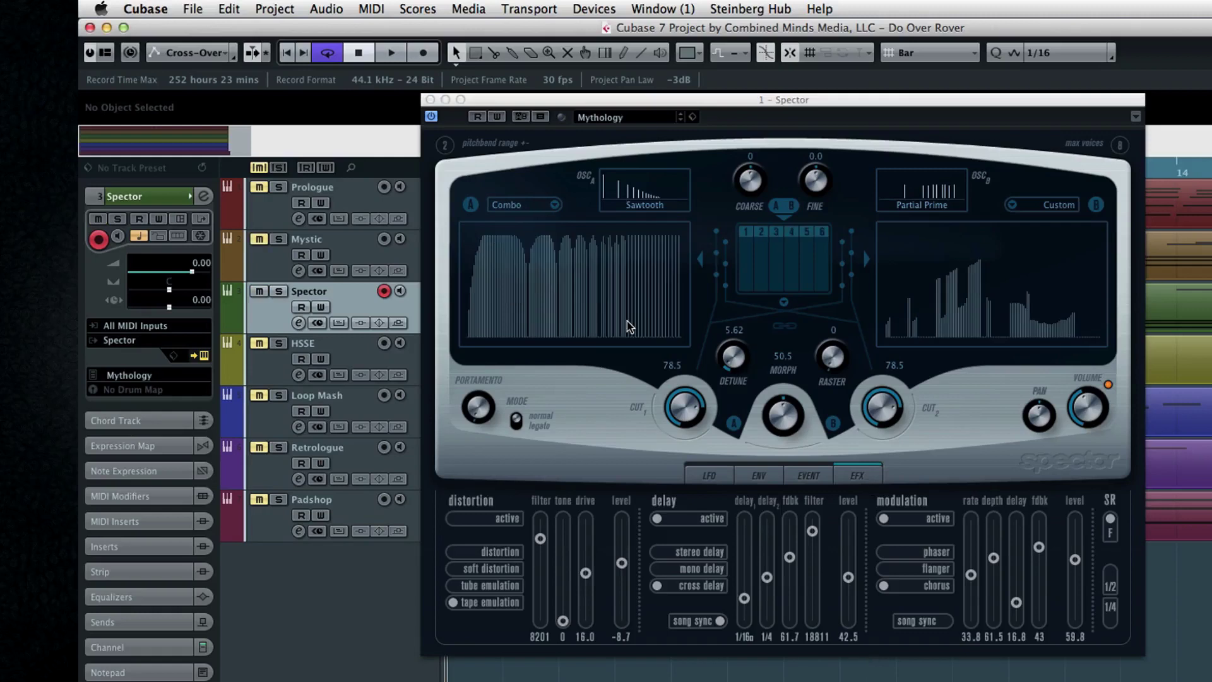
key(space)
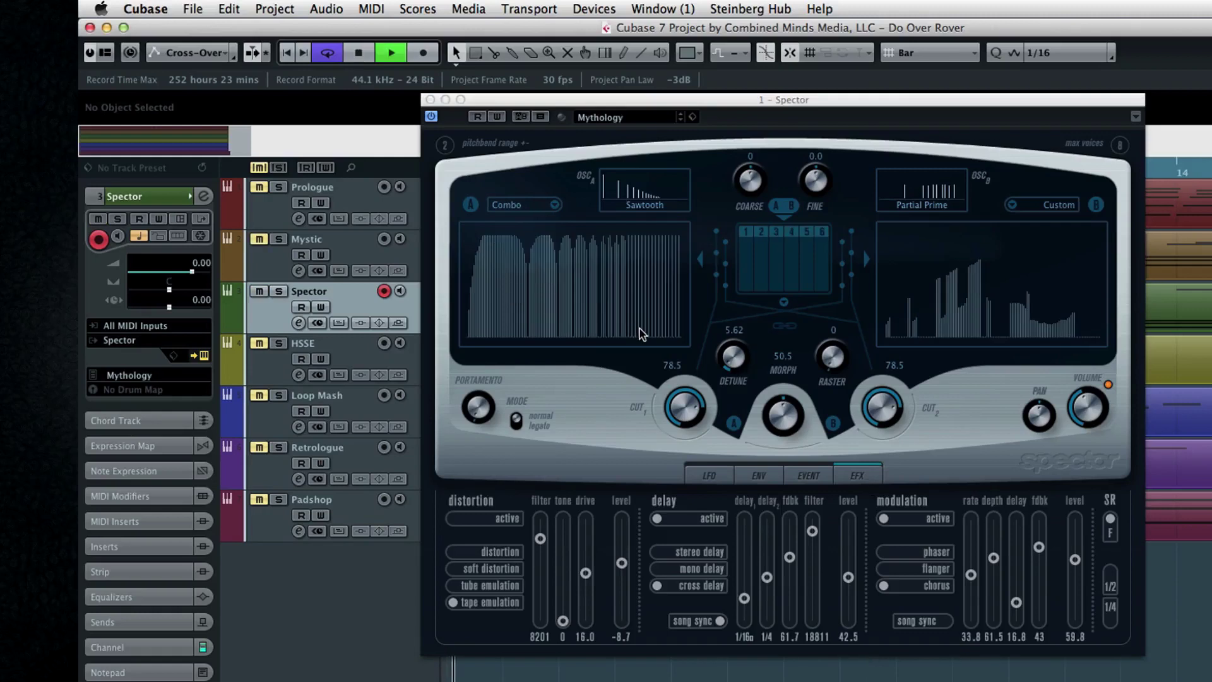
Step: Try the 6 Osc 1:2:3 and 2 Osc 1:2 voice modes, ending on 6 Osc 1:2:3:4:5:6
click(784, 302)
click(794, 335)
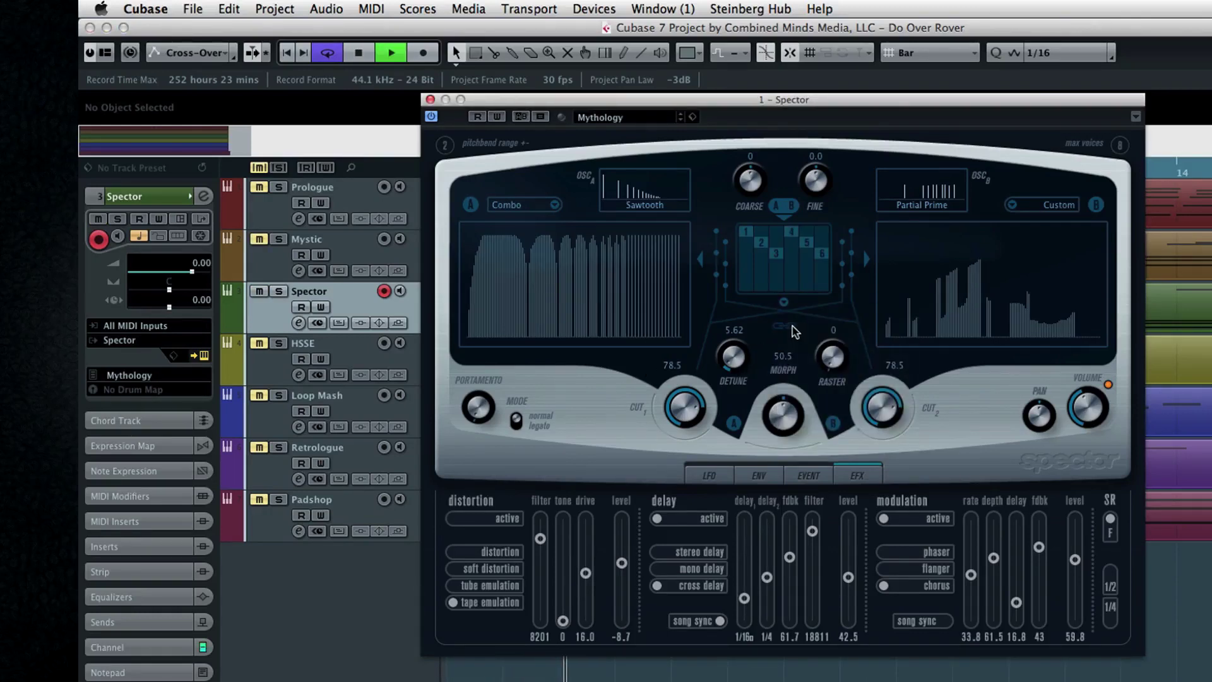
click(784, 302)
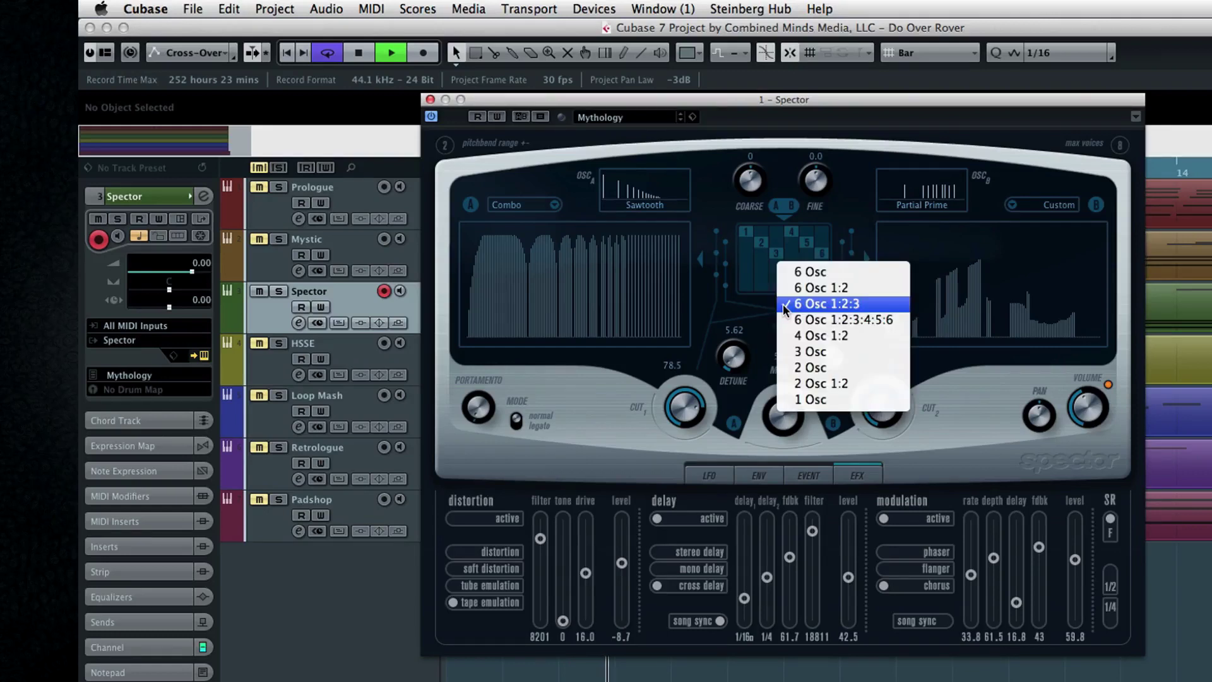
click(796, 365)
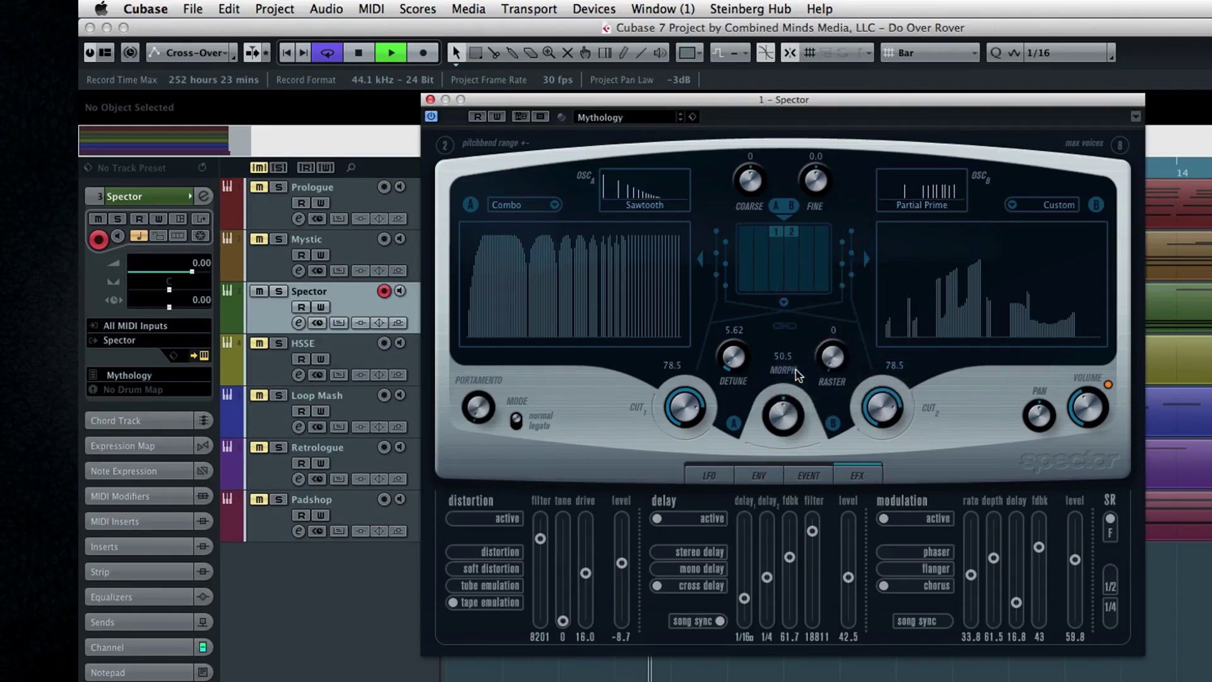
click(786, 304)
click(792, 256)
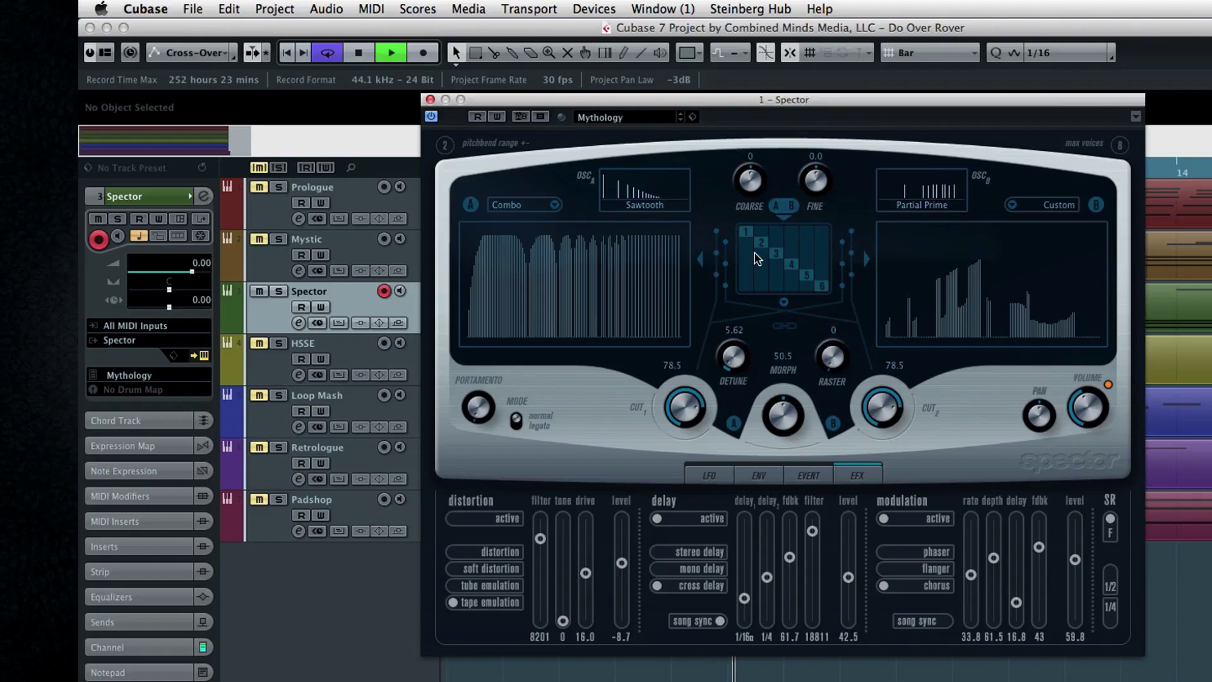
Step: Set oscillator A's filter to Metallica and oscillator B's filter to Dark side
click(548, 209)
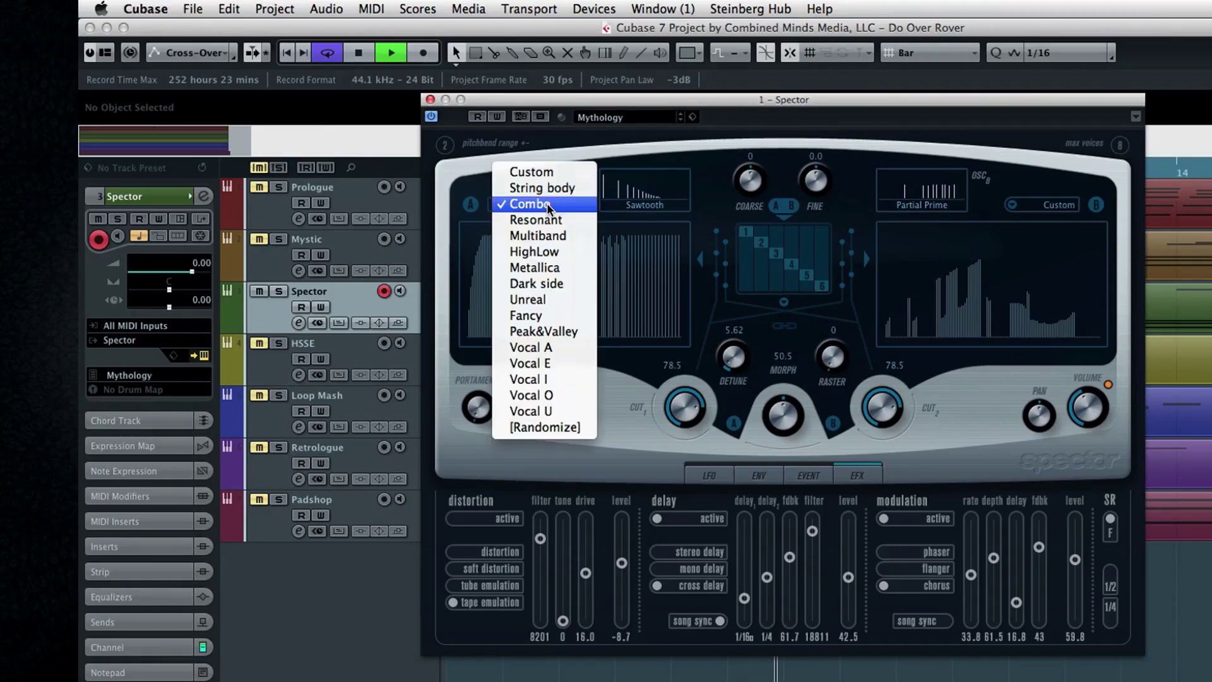
click(556, 272)
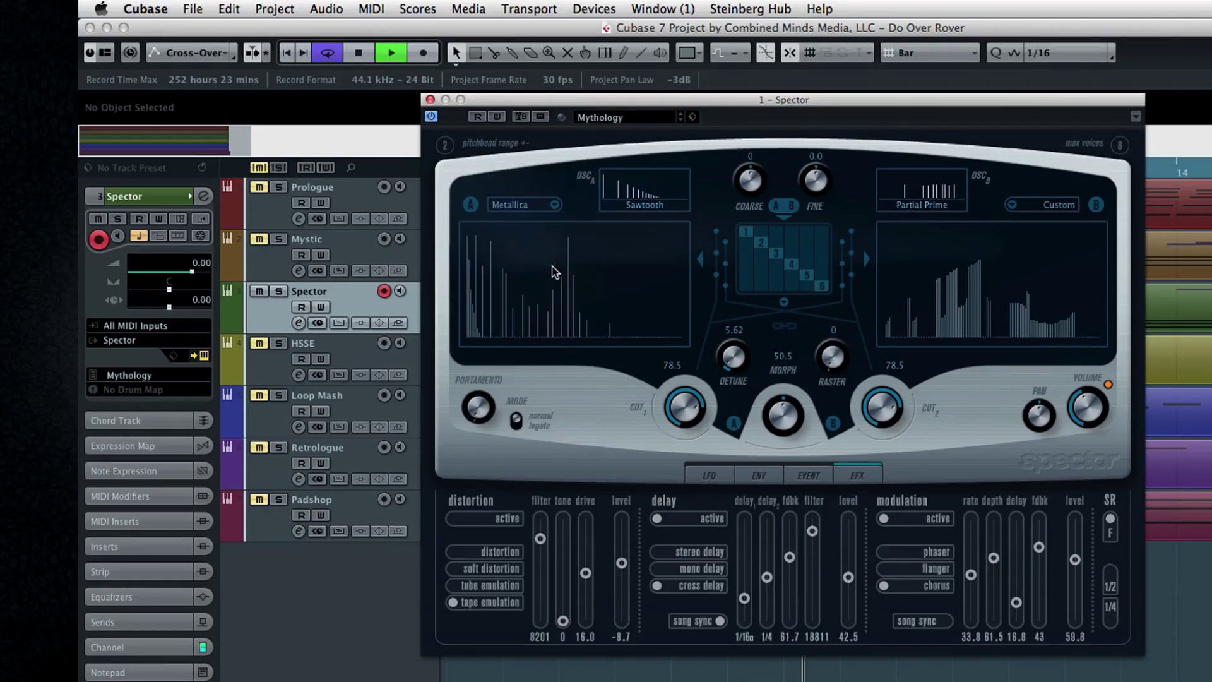
click(1015, 207)
click(1036, 315)
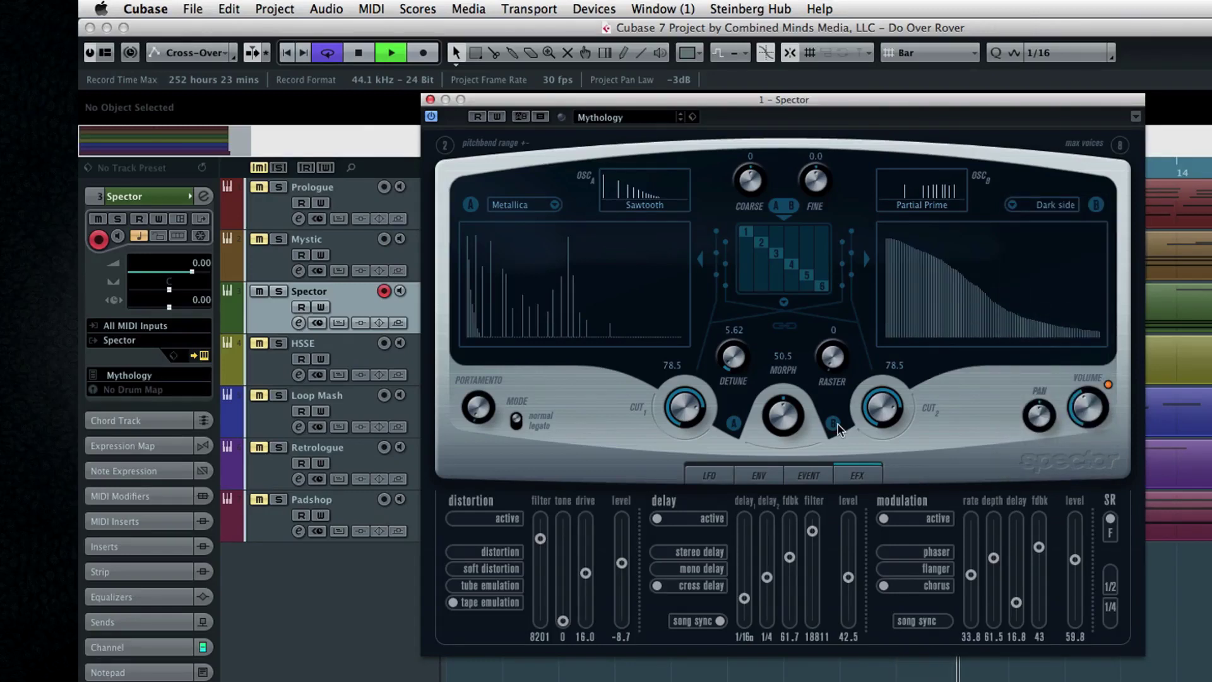
Step: Speed up both LFOs, the first to about 45, and raise the raster amount
click(707, 476)
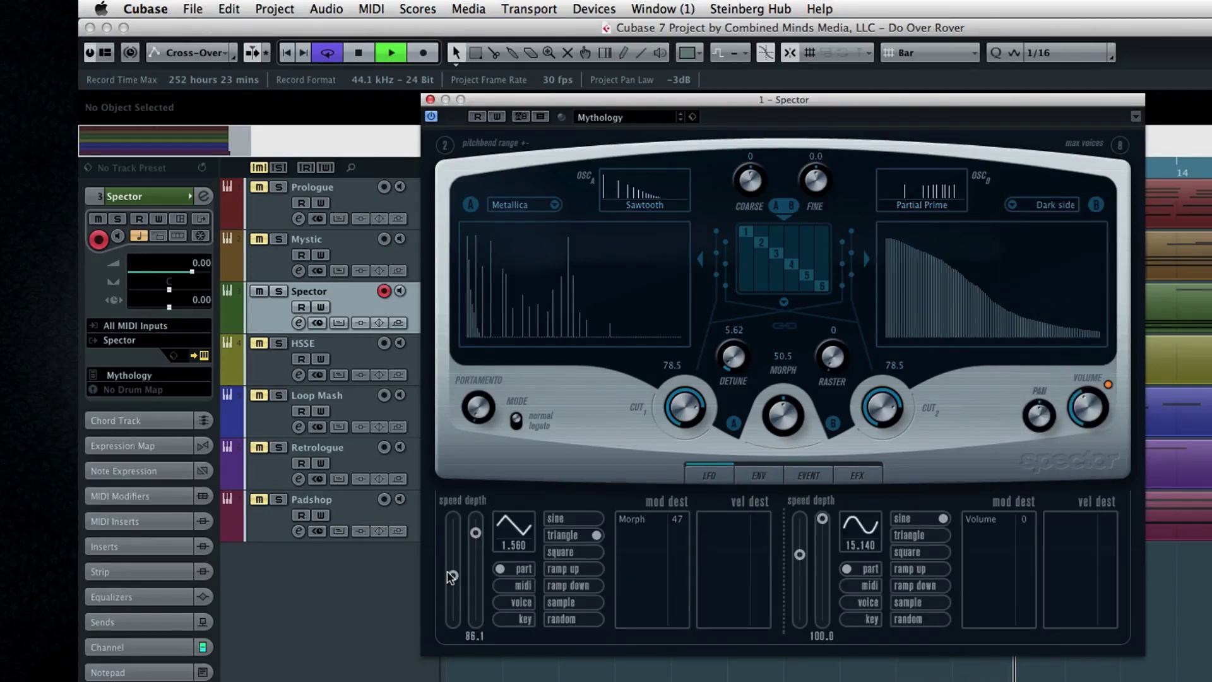
drag(453, 575, 453, 528)
drag(799, 554, 801, 531)
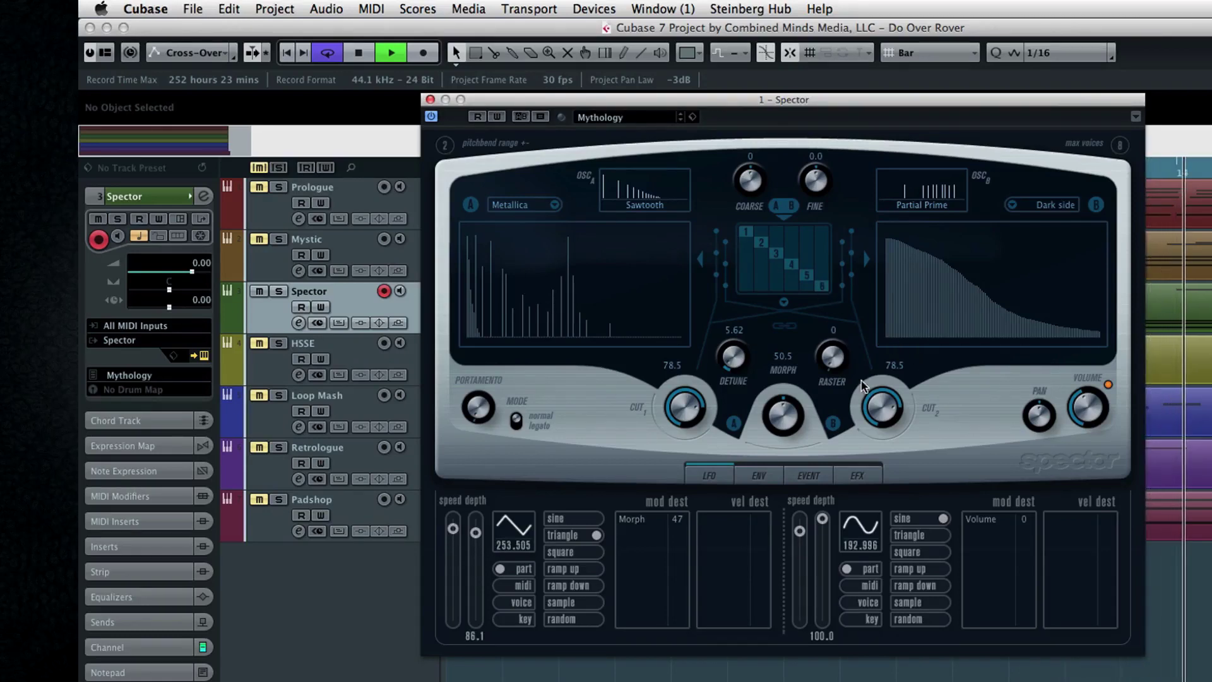
drag(842, 374, 789, 328)
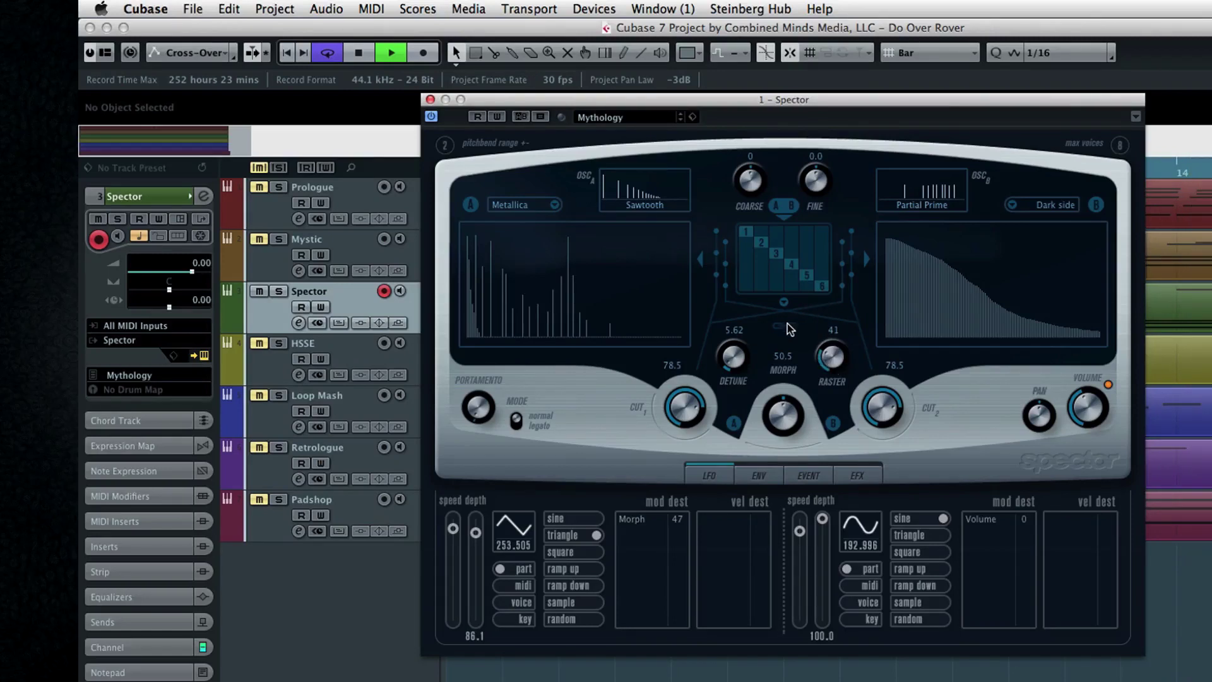
Step: Carve a dip and boost upper partials in oscillator B's spectrum, then stop playback
mouse_move(895, 273)
mouse_down()
mouse_move(934, 313)
mouse_move(964, 318)
mouse_up()
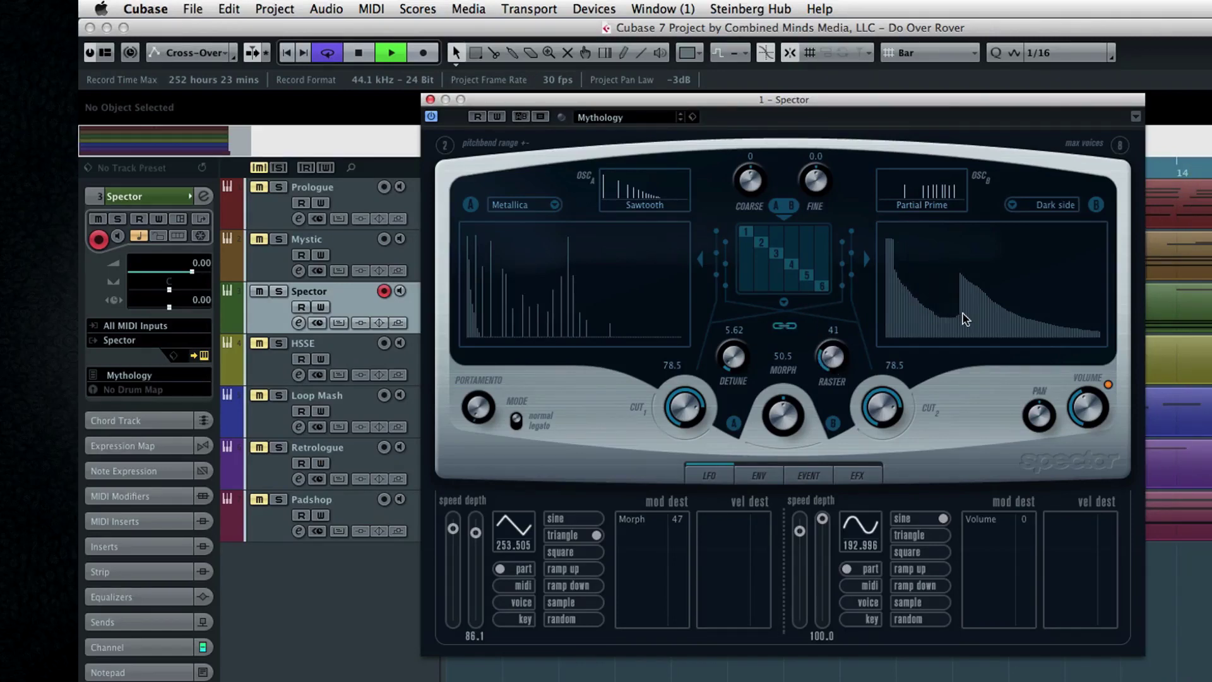
mouse_move(1013, 264)
mouse_down()
mouse_move(1049, 236)
mouse_move(1112, 239)
mouse_up()
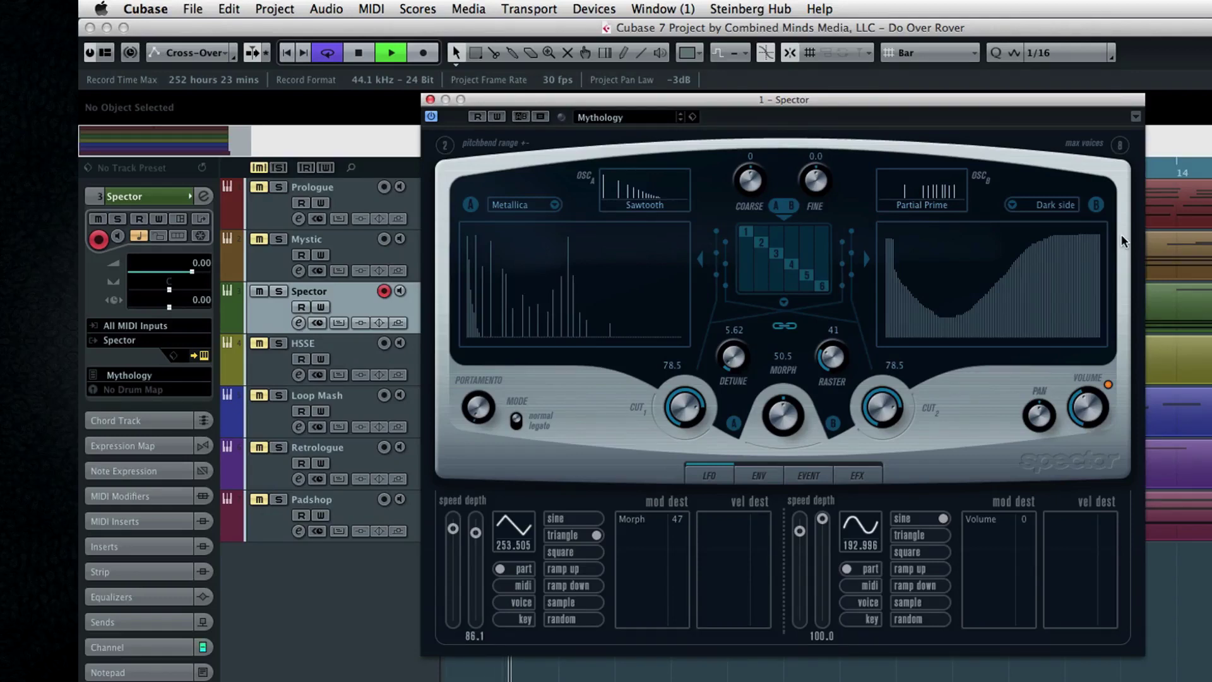
key(space)
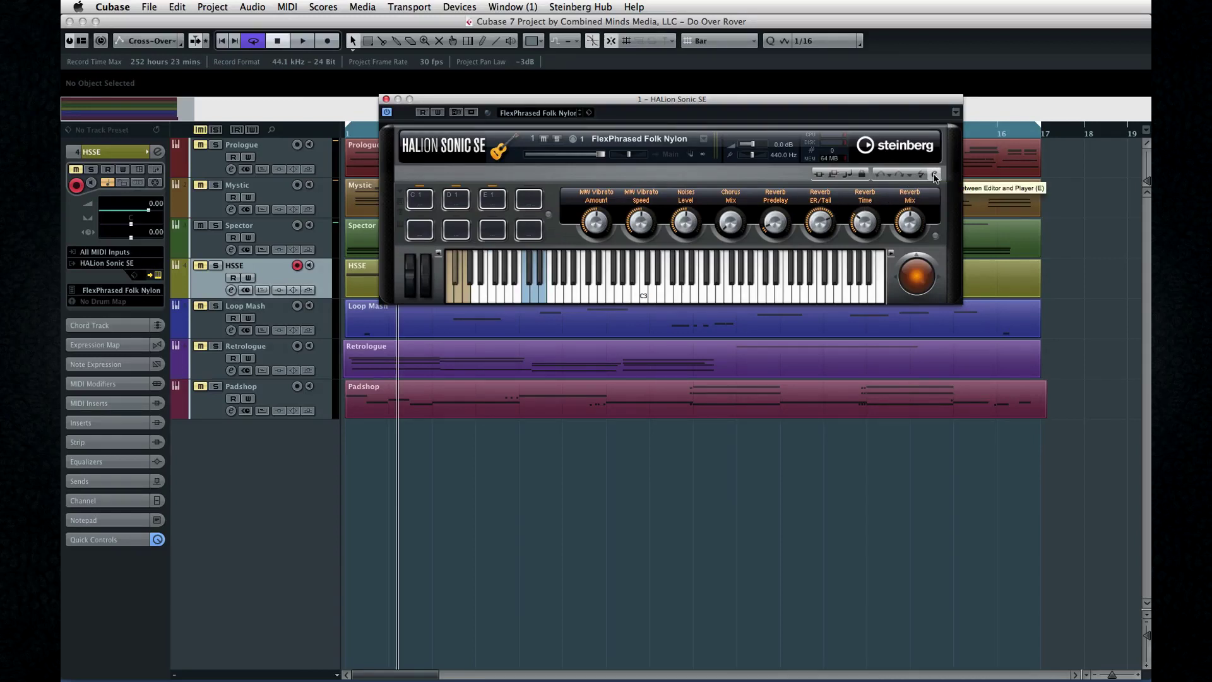
click(935, 176)
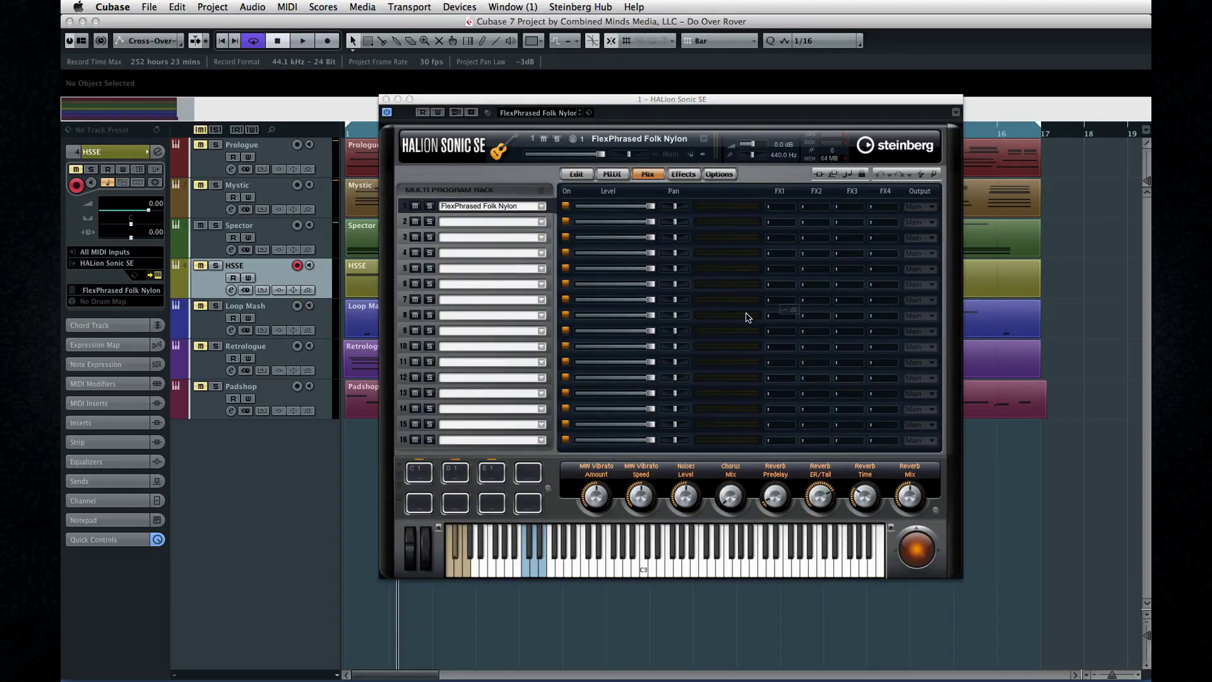
Step: Lower slot 1's level, pan it right, add FX1 send, and filter aftertouch on slot 4
drag(651, 206, 681, 209)
drag(769, 207, 788, 211)
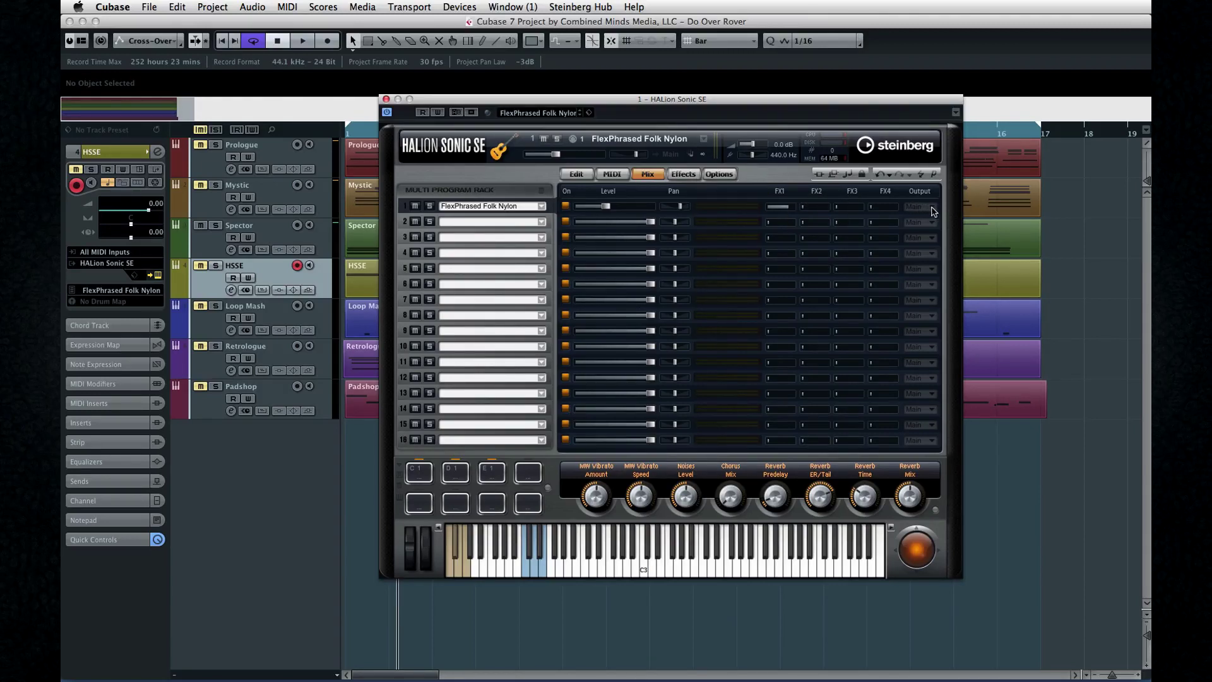
click(612, 175)
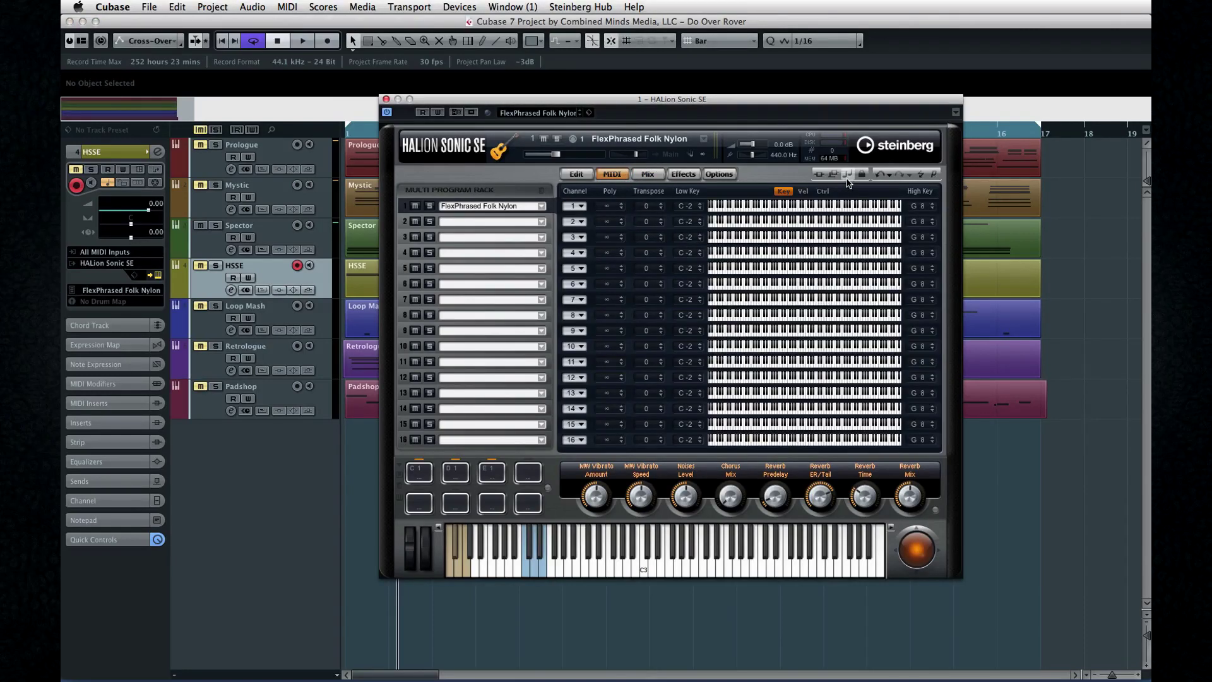
click(823, 191)
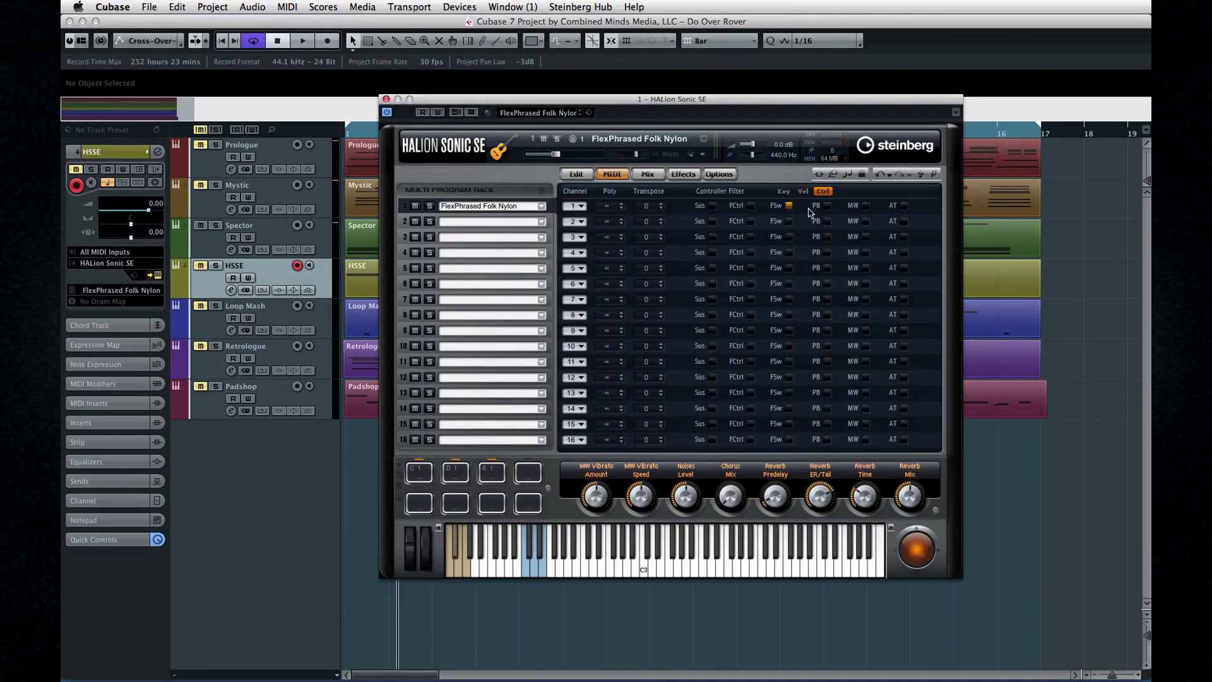
click(904, 253)
click(934, 175)
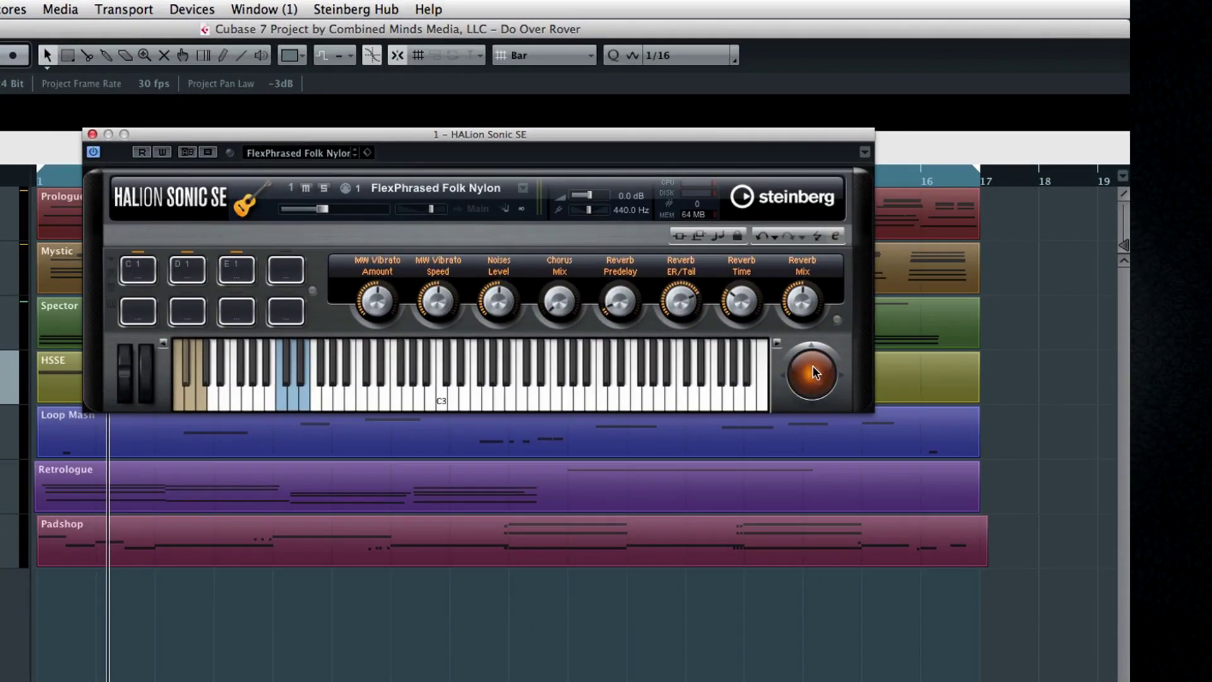
Step: Open the trackball's context menu and close it without changes
right_click(916, 270)
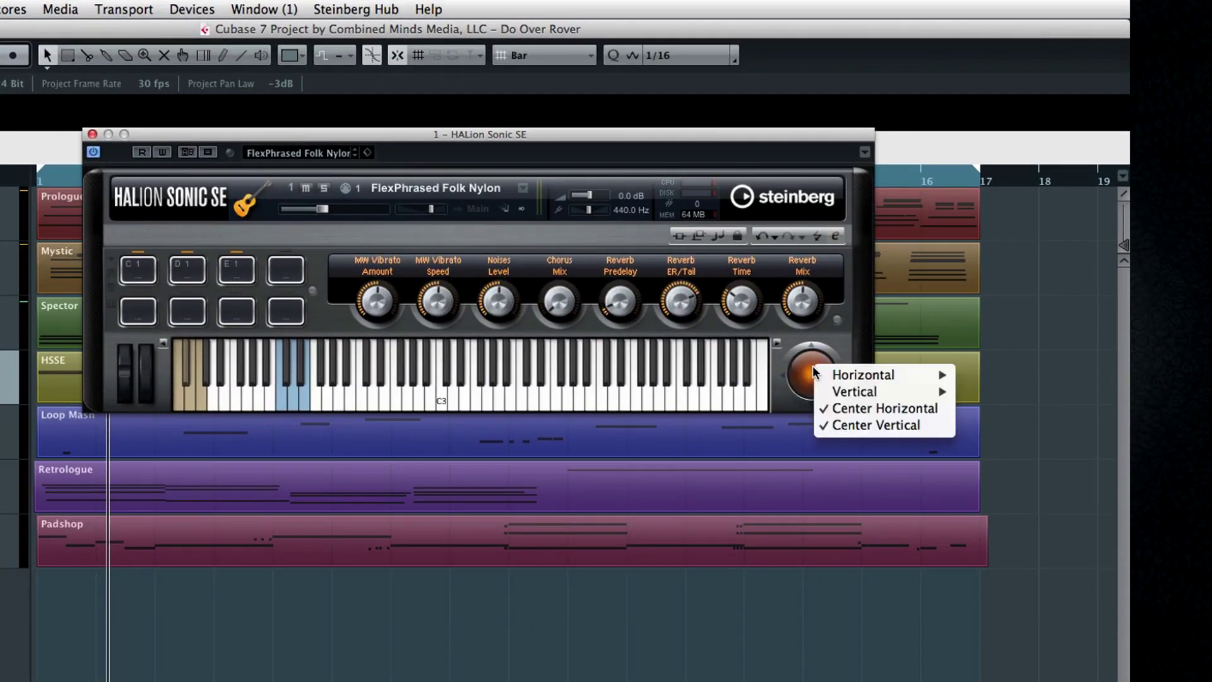
mouse_move(825, 377)
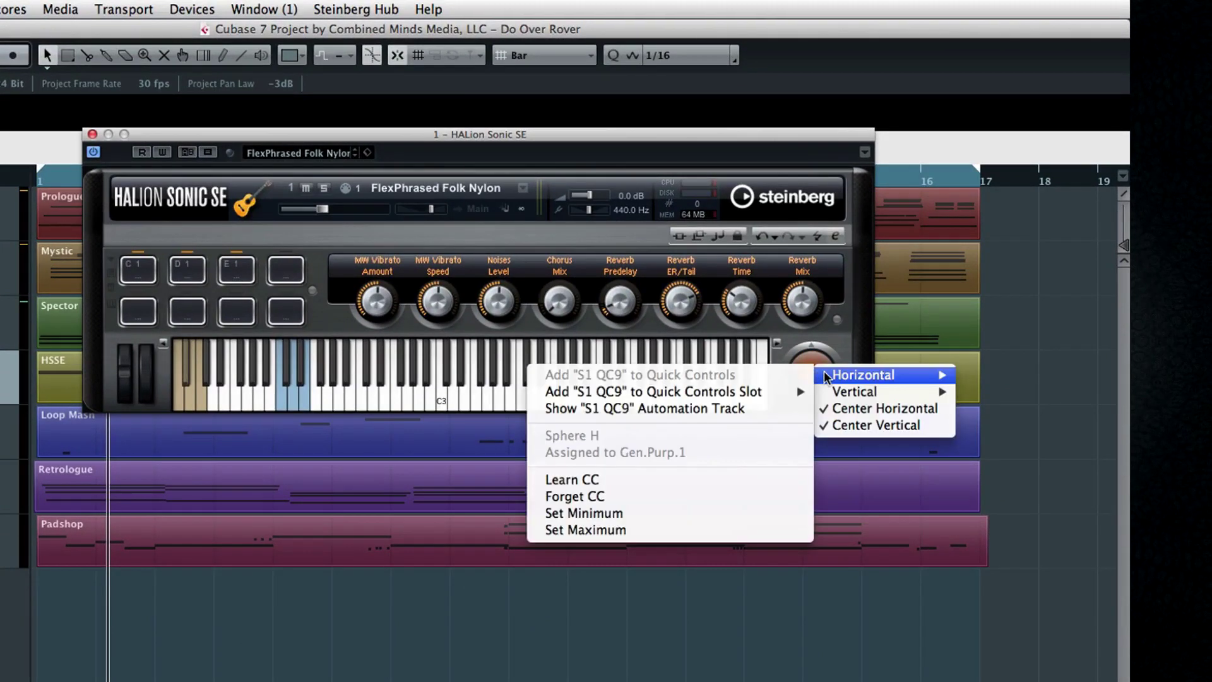
mouse_move(794, 397)
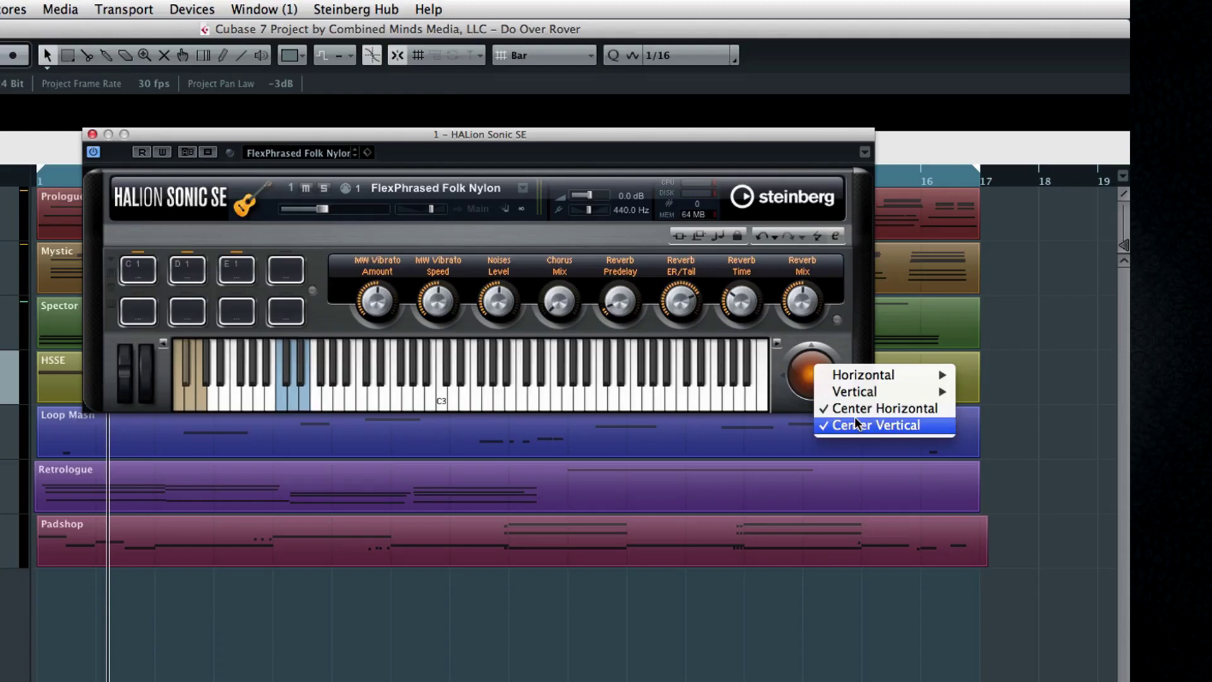
click(793, 402)
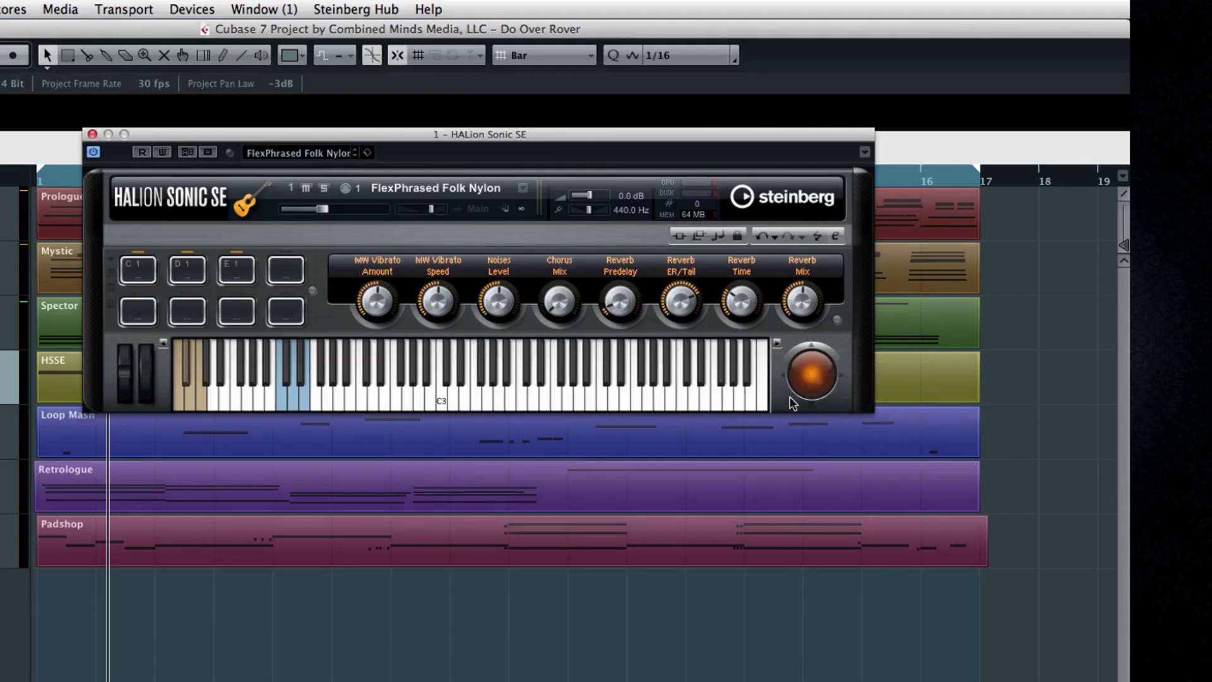
Step: Remove the C1 trigger note from the first pad and nudge MW Vibrato Speed up
right_click(134, 268)
mouse_move(145, 279)
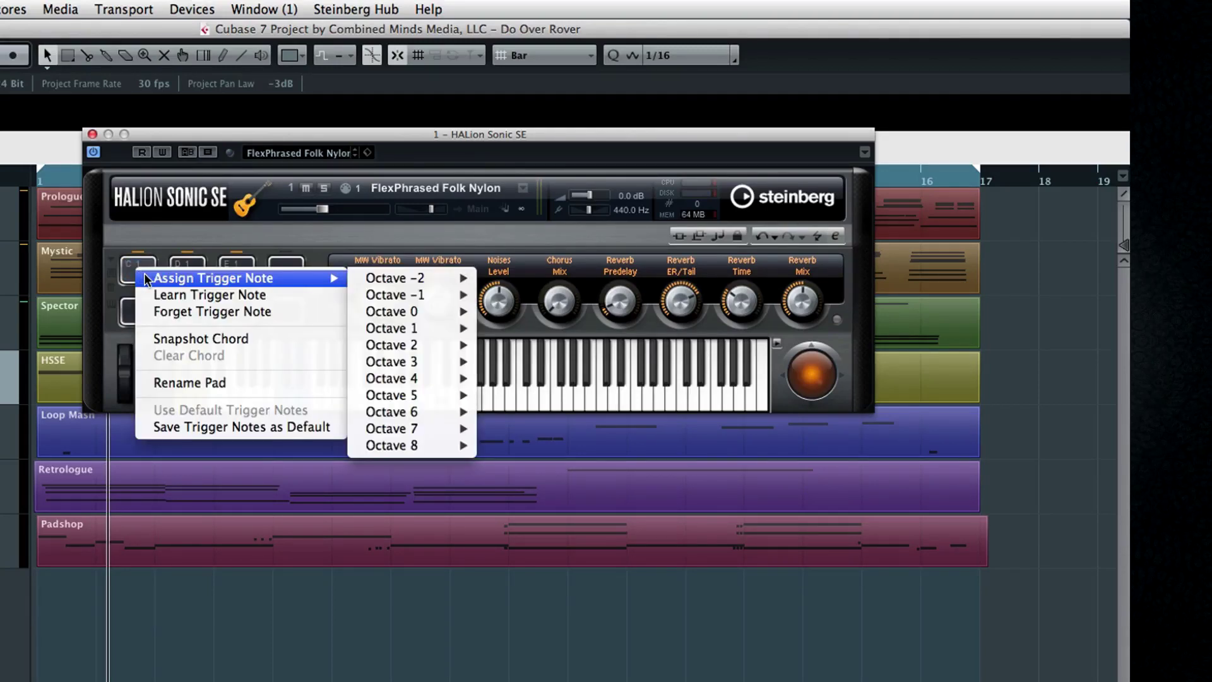
click(287, 312)
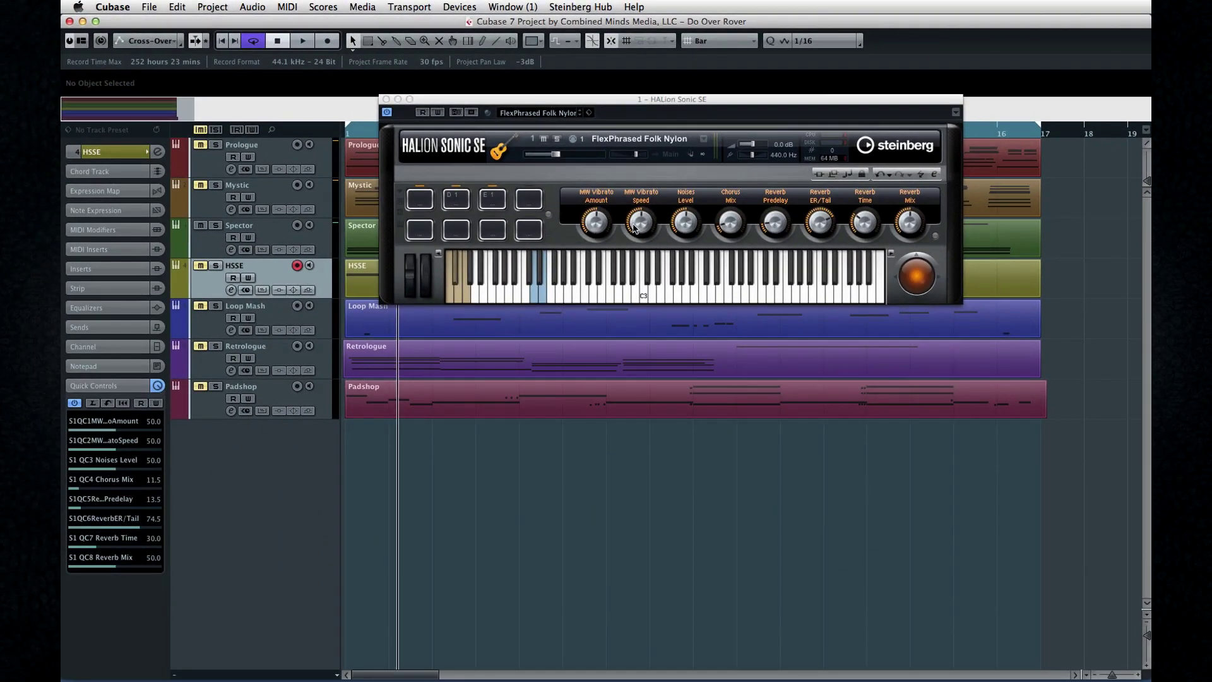
drag(634, 228, 640, 208)
Step: Check the MW Vibrato Speed options, open the HALion Sonic SE documentation, and stop playback
right_click(640, 223)
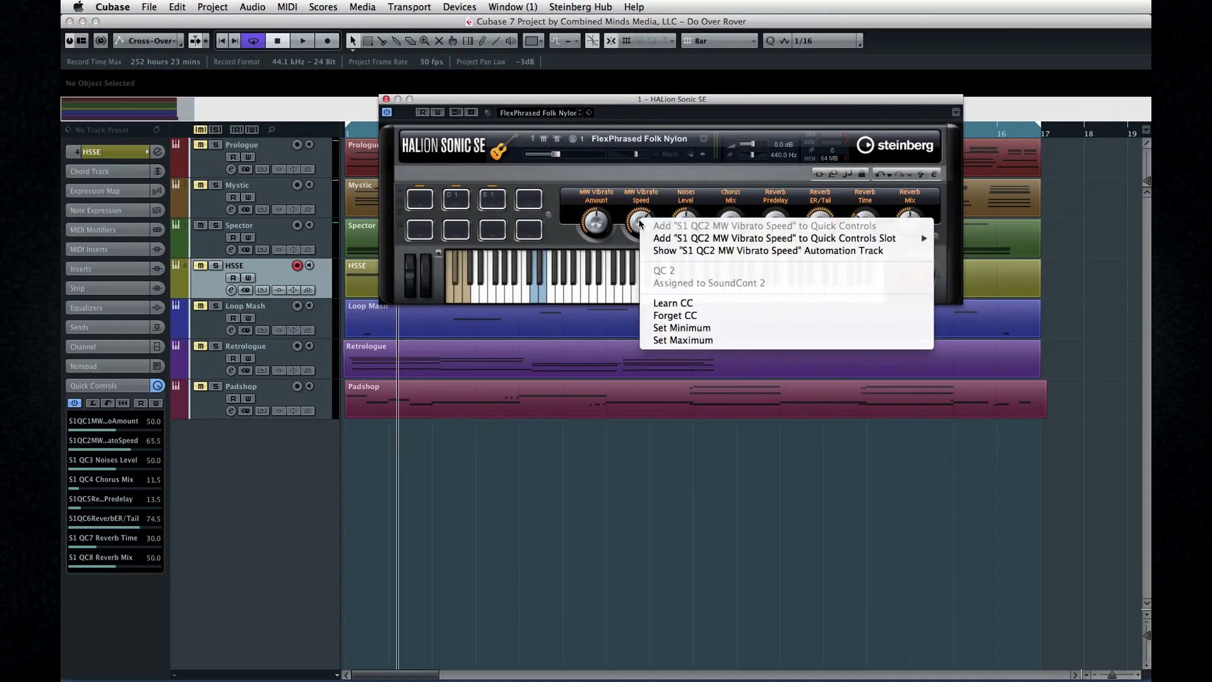
click(884, 189)
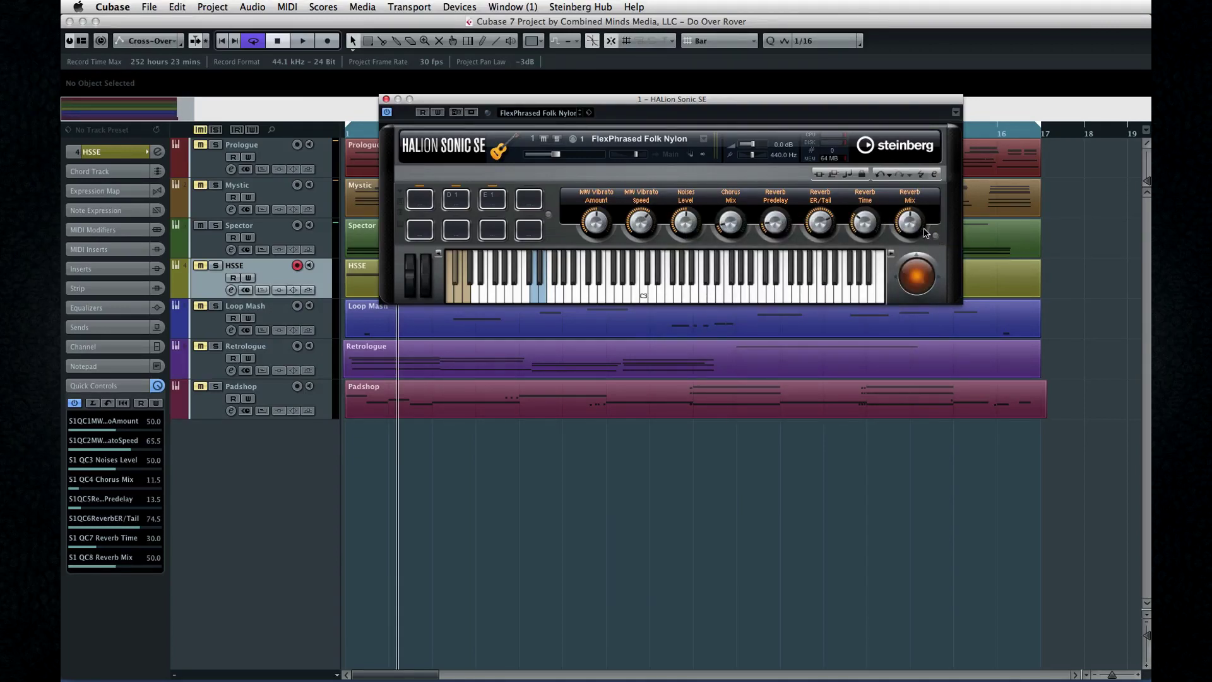
click(634, 6)
mouse_move(645, 42)
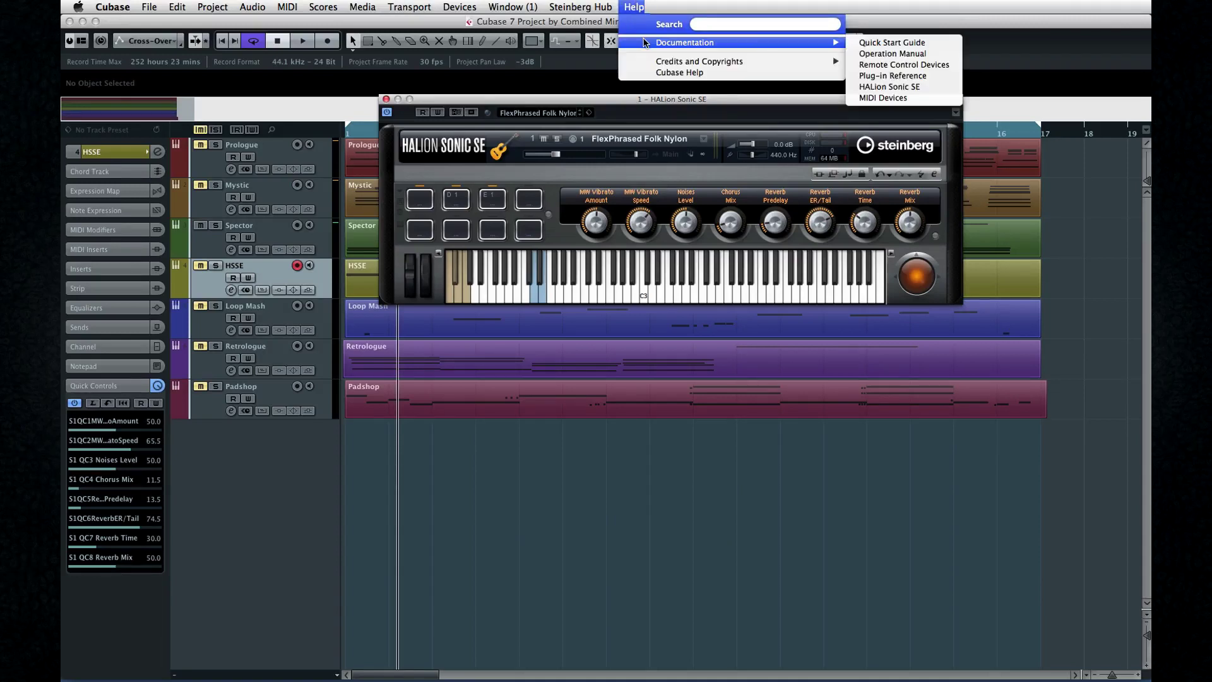
click(947, 87)
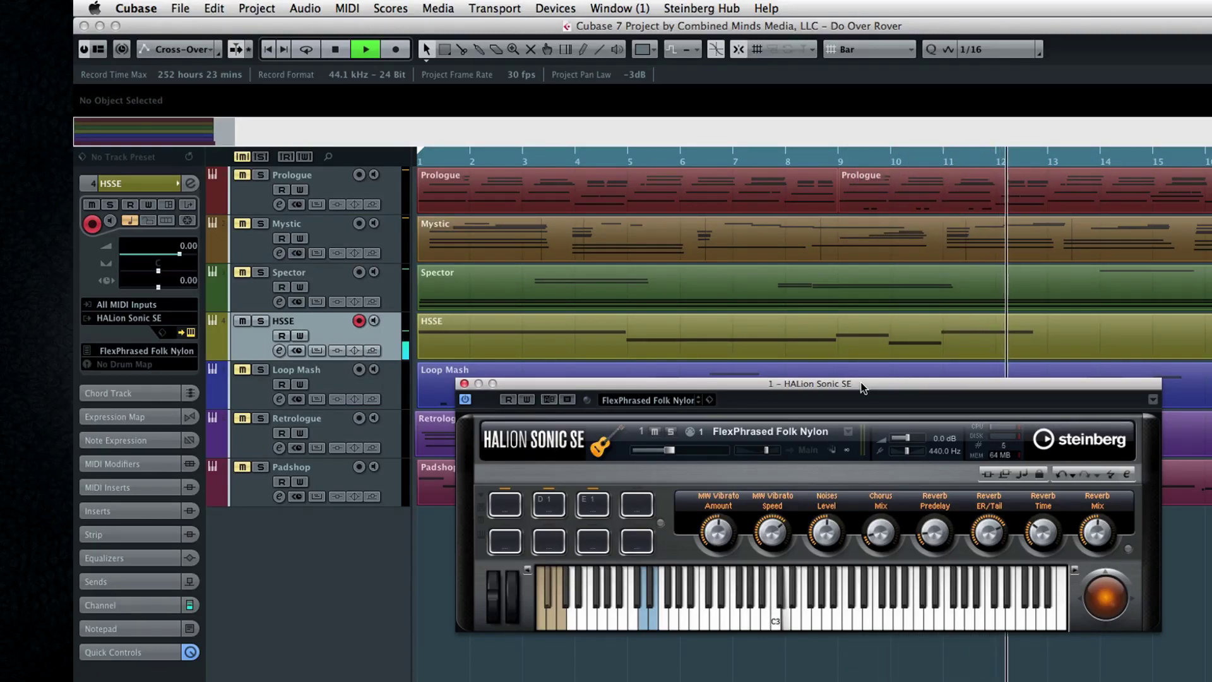
key(space)
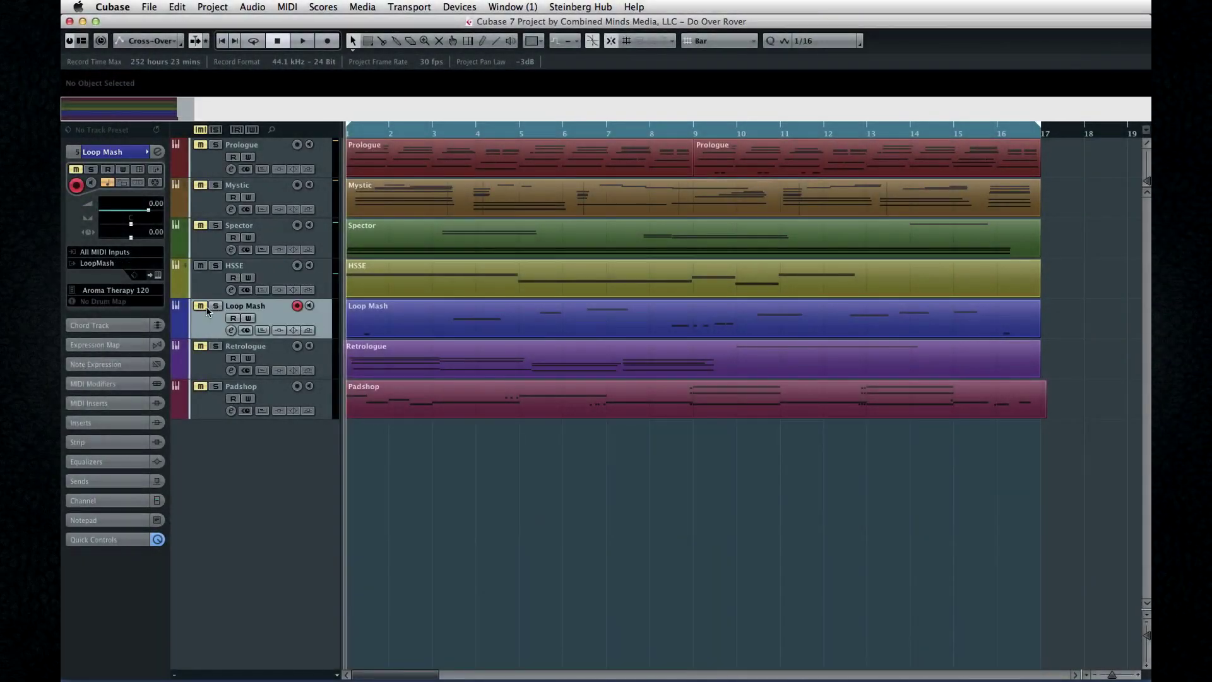
Step: Open LoopMash 2 for the Loop Mash track, show its quick controls and select its part
click(156, 276)
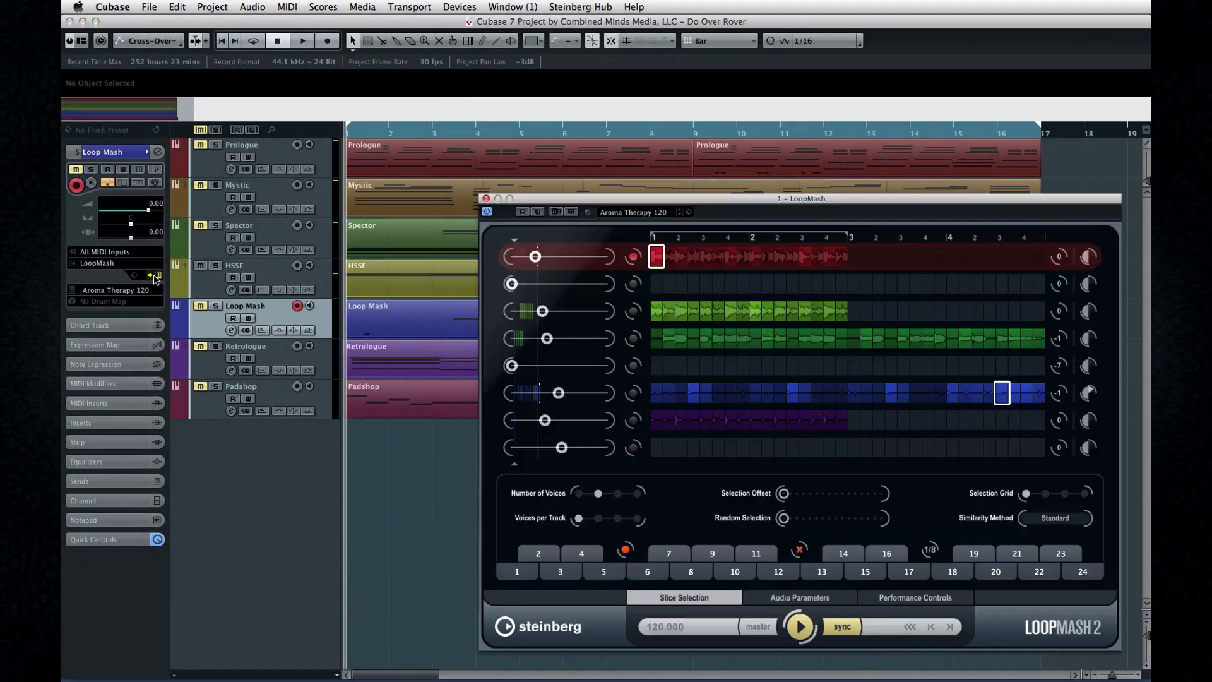
click(139, 538)
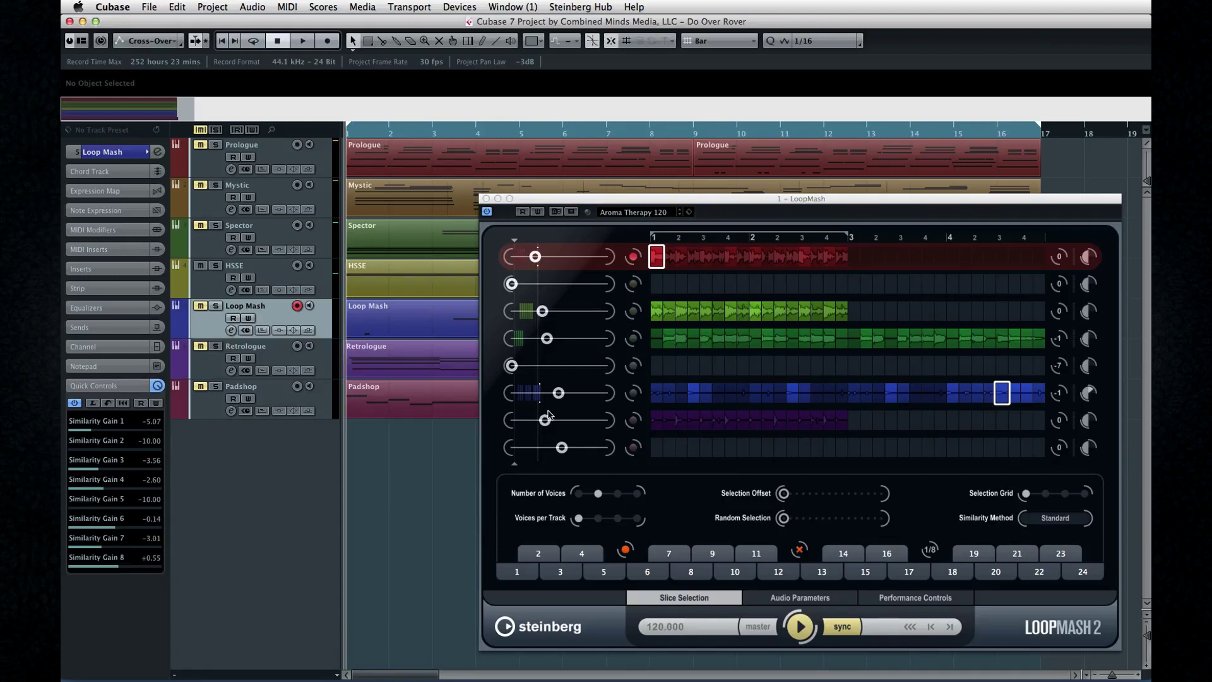
click(382, 326)
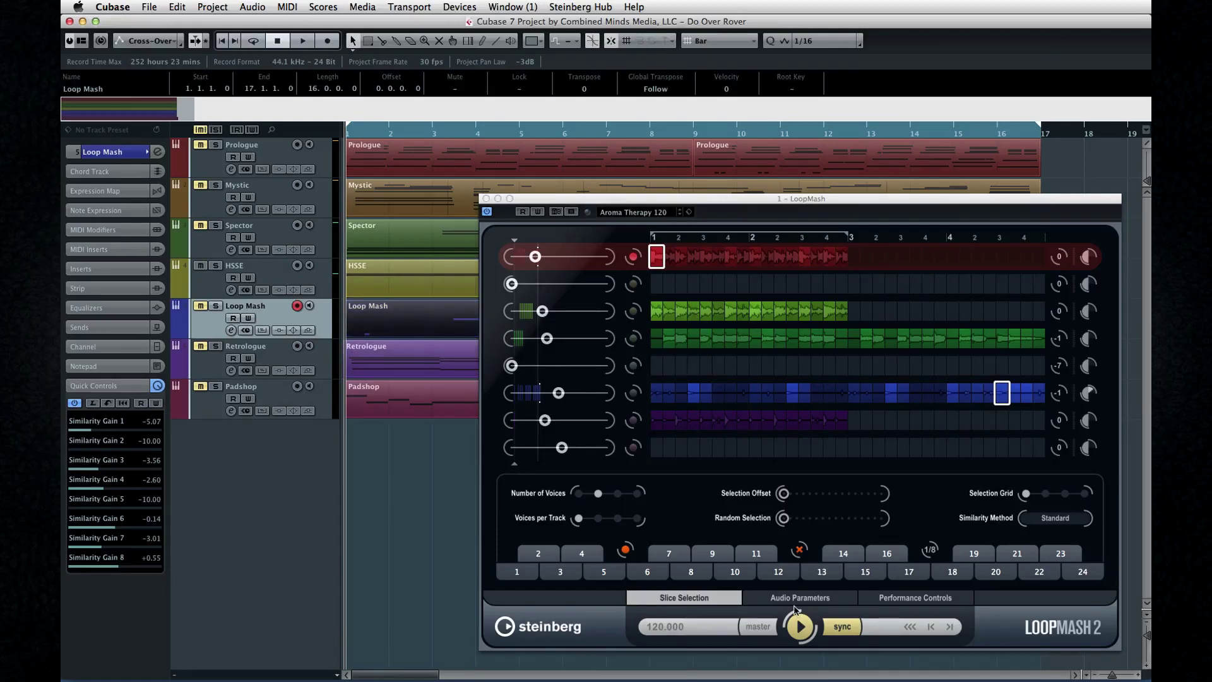
Step: Load scene 5 and pick Afternoon Tea 95 from the LoopMash preset list
click(604, 571)
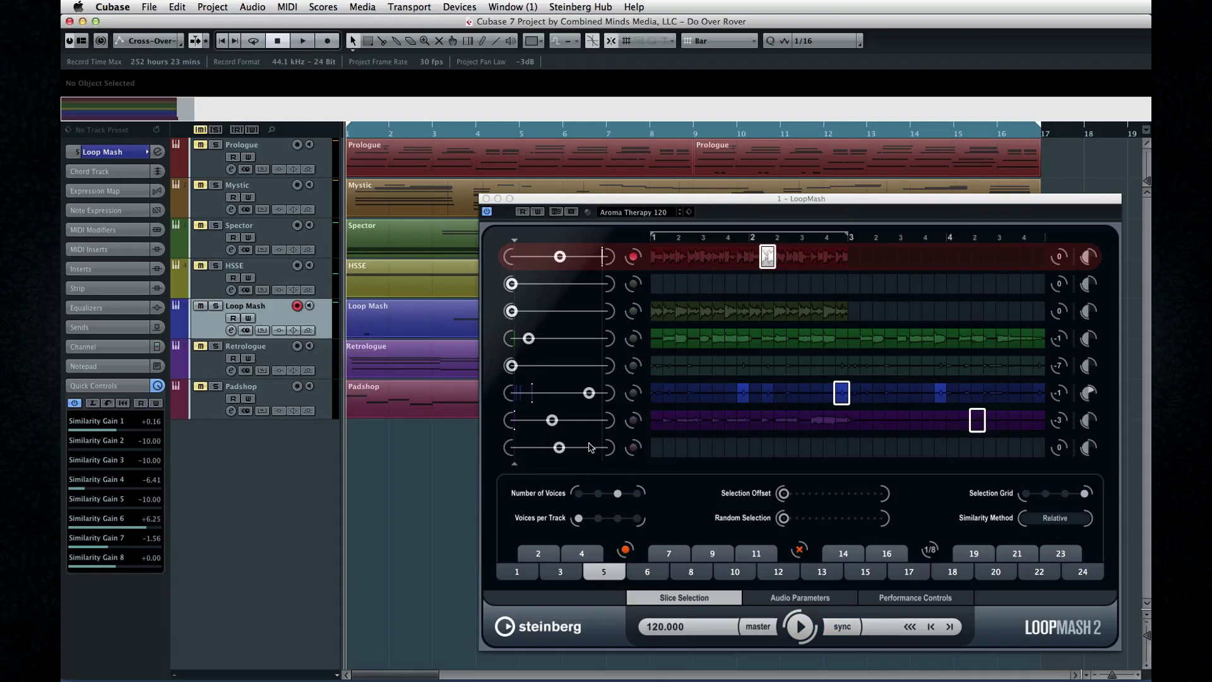
click(618, 213)
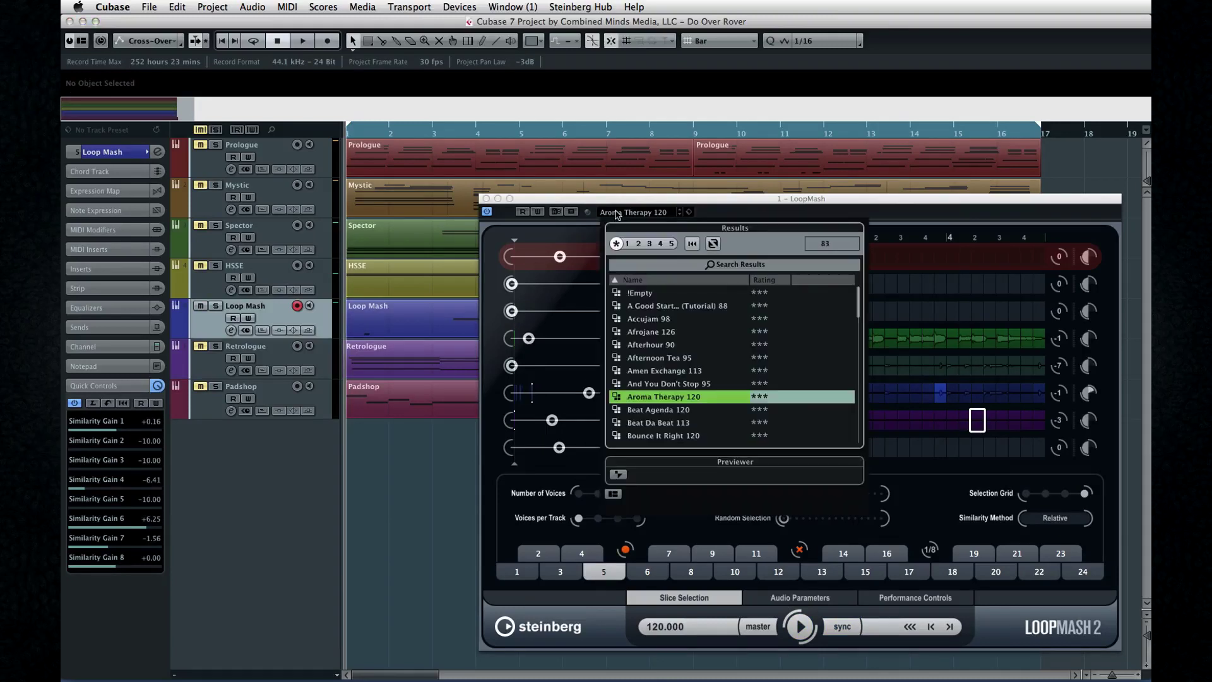
click(640, 358)
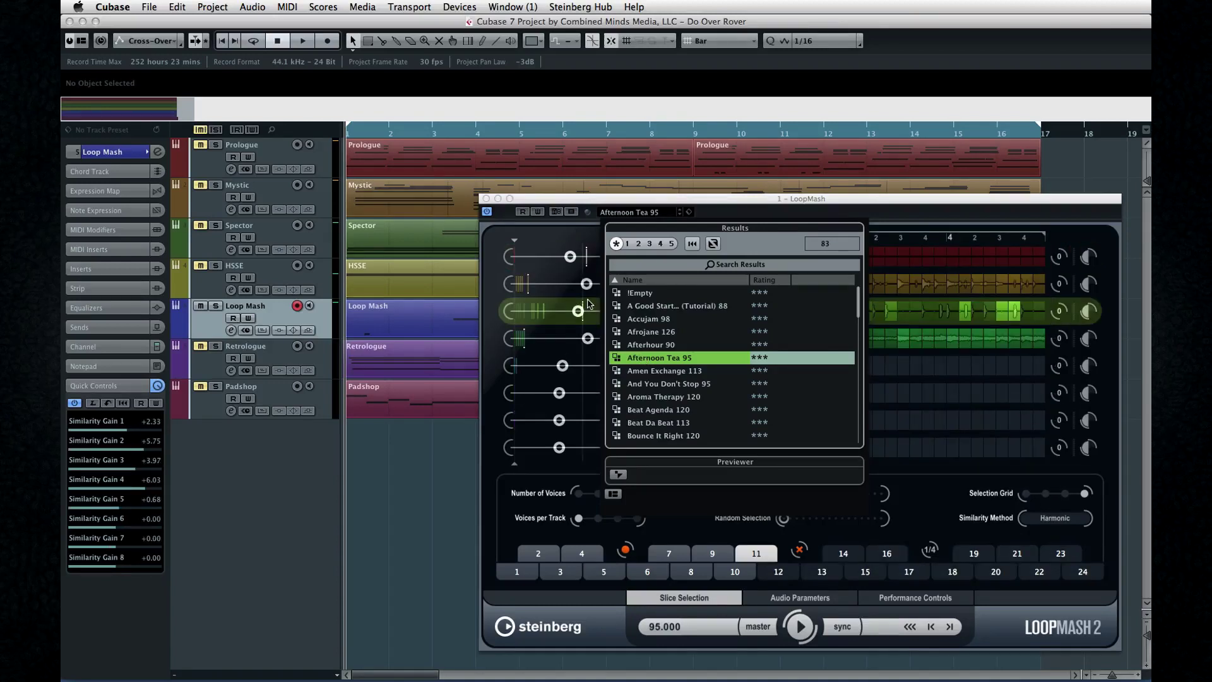
Step: Load Afternoon Tea 95, start LoopMash playback, and adjust tracks 1 and 3 similarity gains
double_click(635, 359)
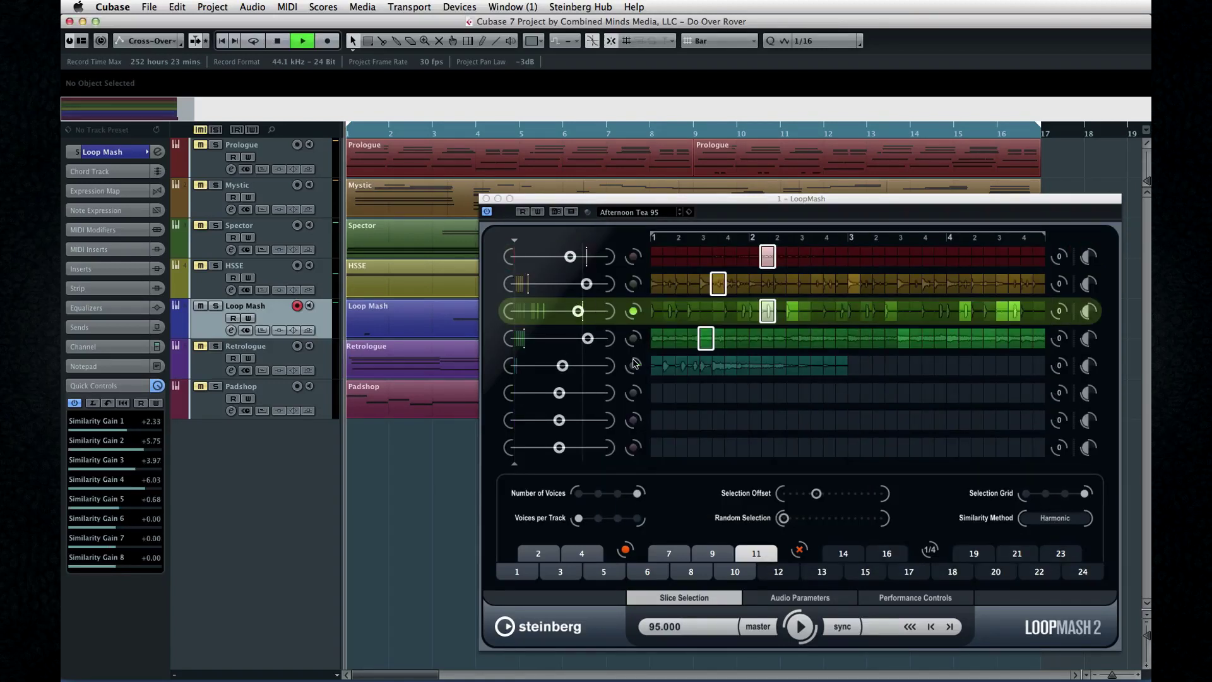
key(space)
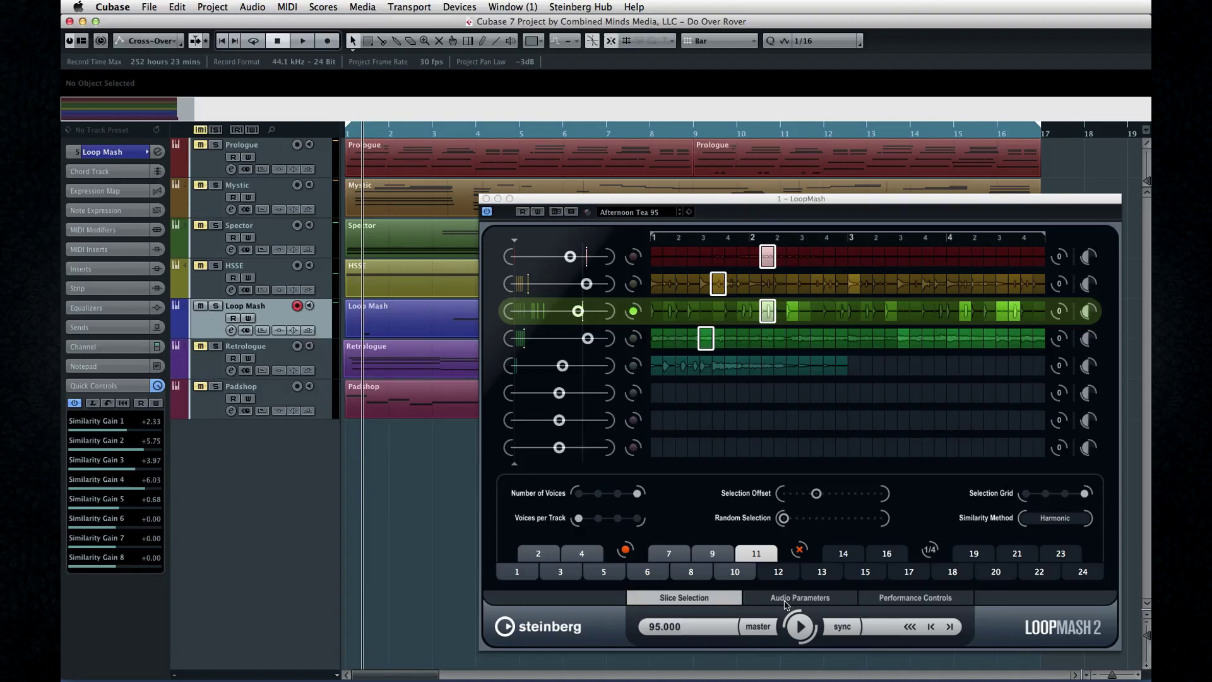
click(799, 626)
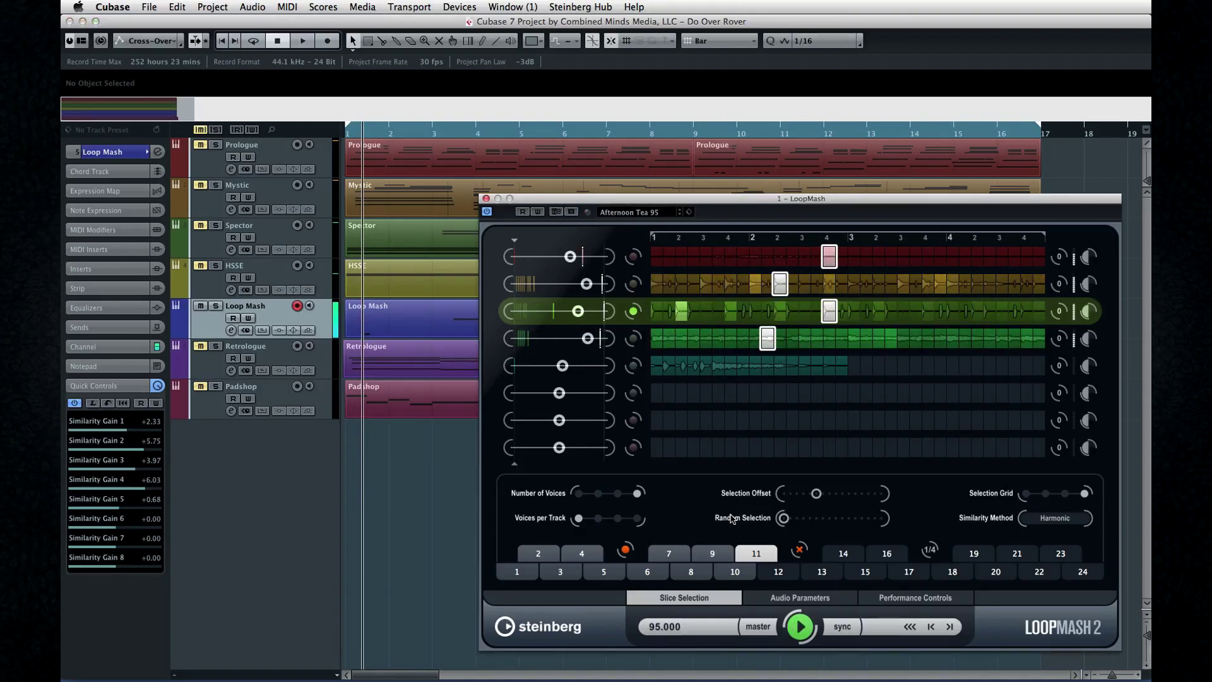
drag(570, 256, 527, 366)
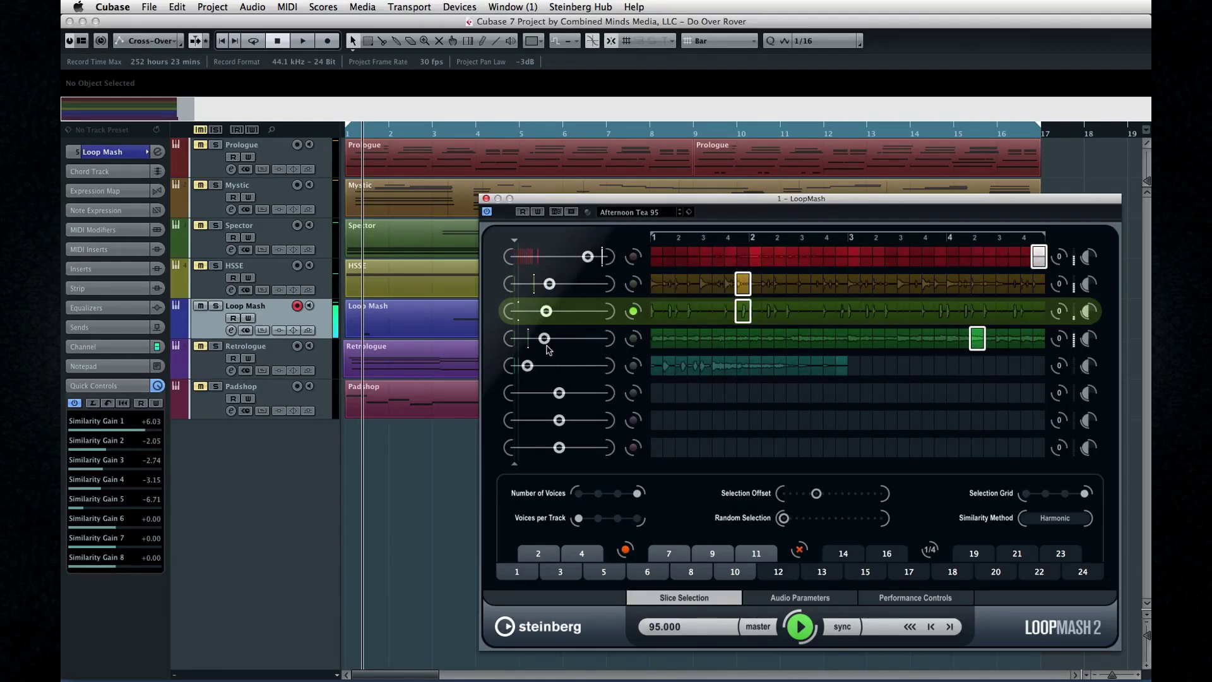
drag(546, 310, 546, 257)
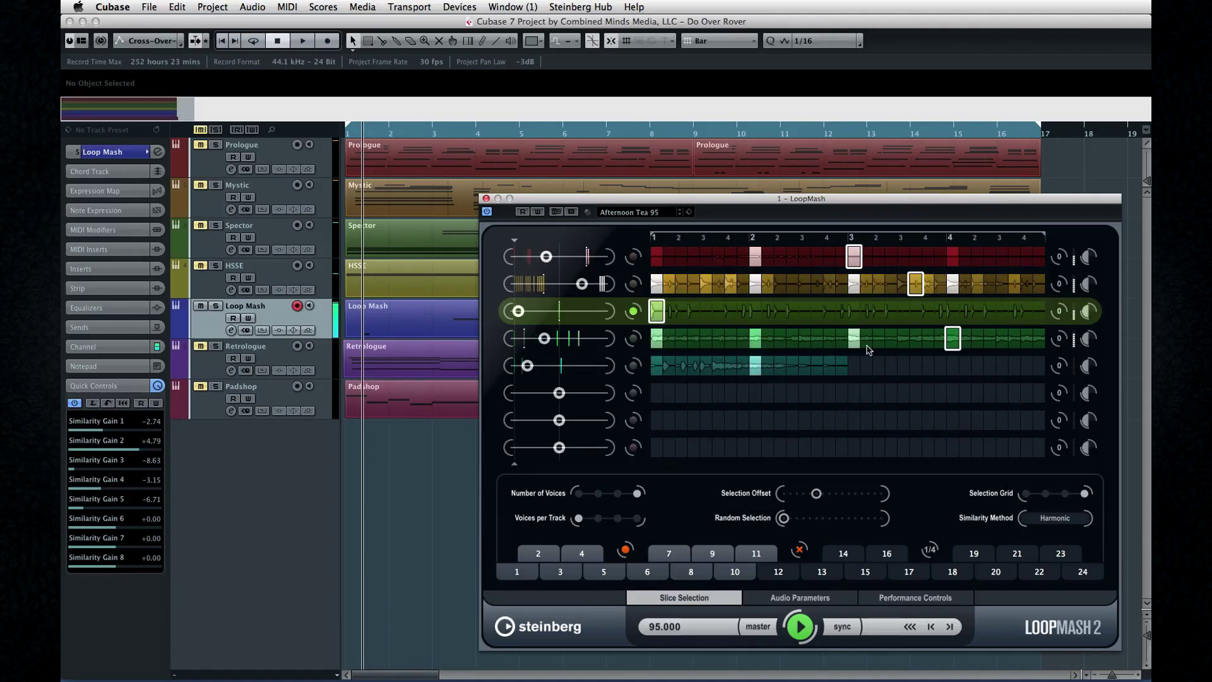
Step: Transpose LoopMash track 1 up 4 semitones
mouse_move(1084, 328)
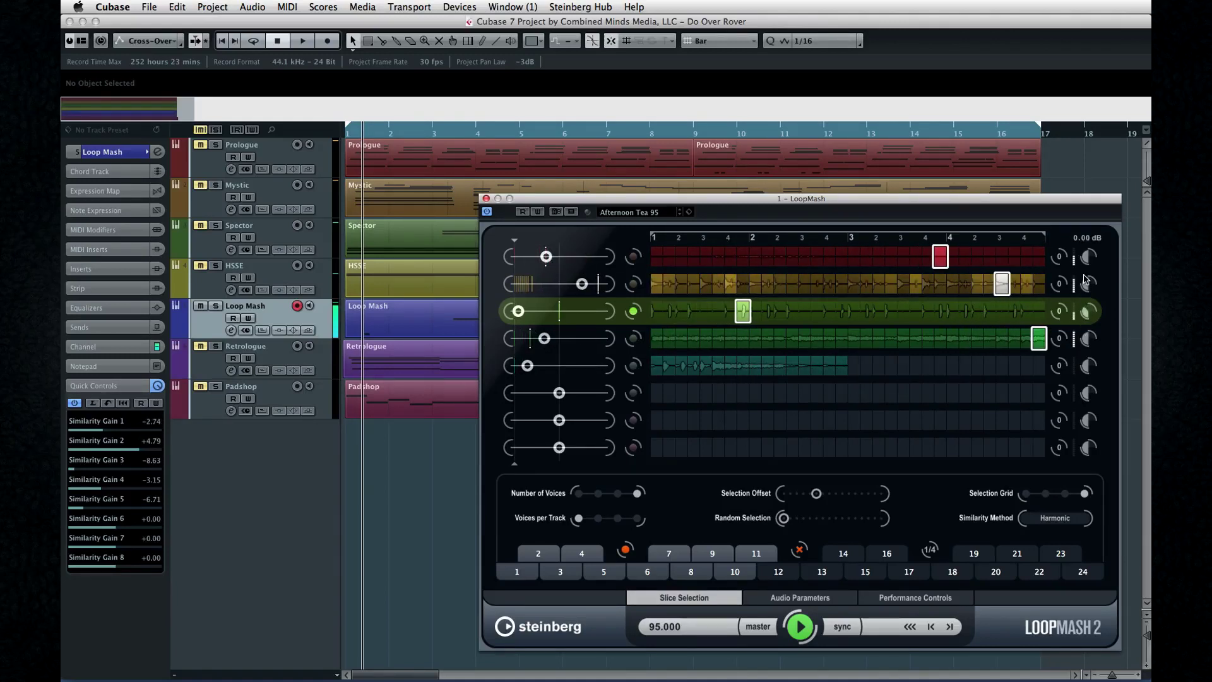
click(1059, 258)
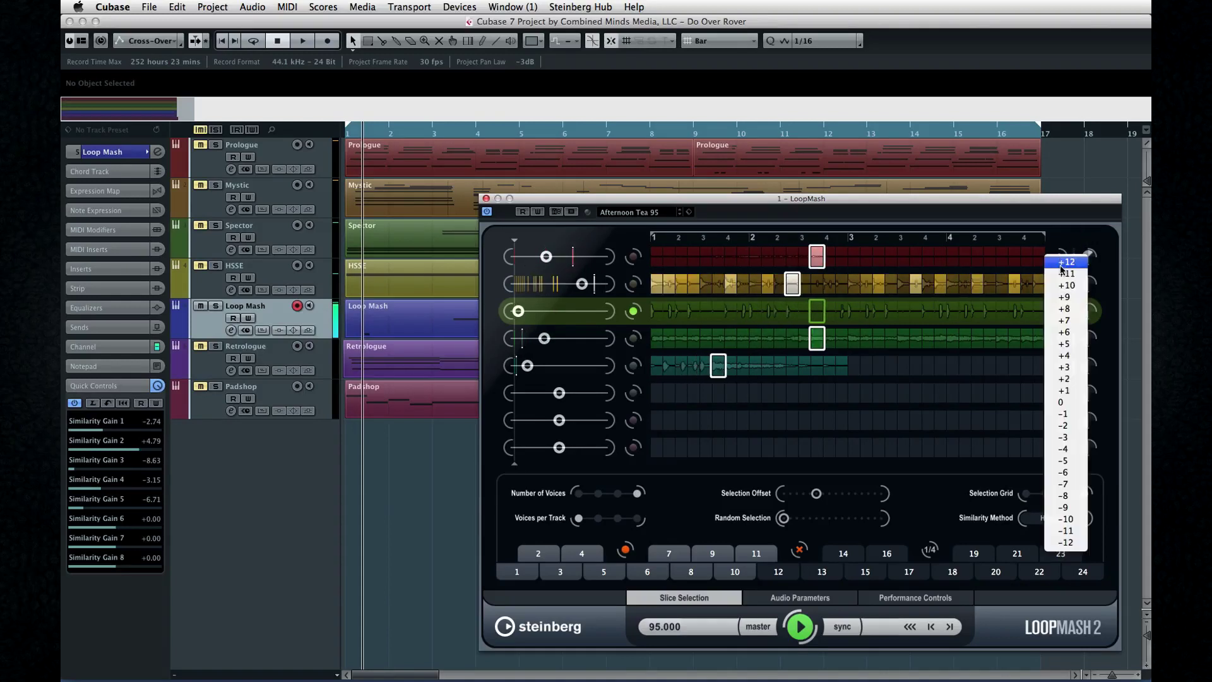
click(1059, 357)
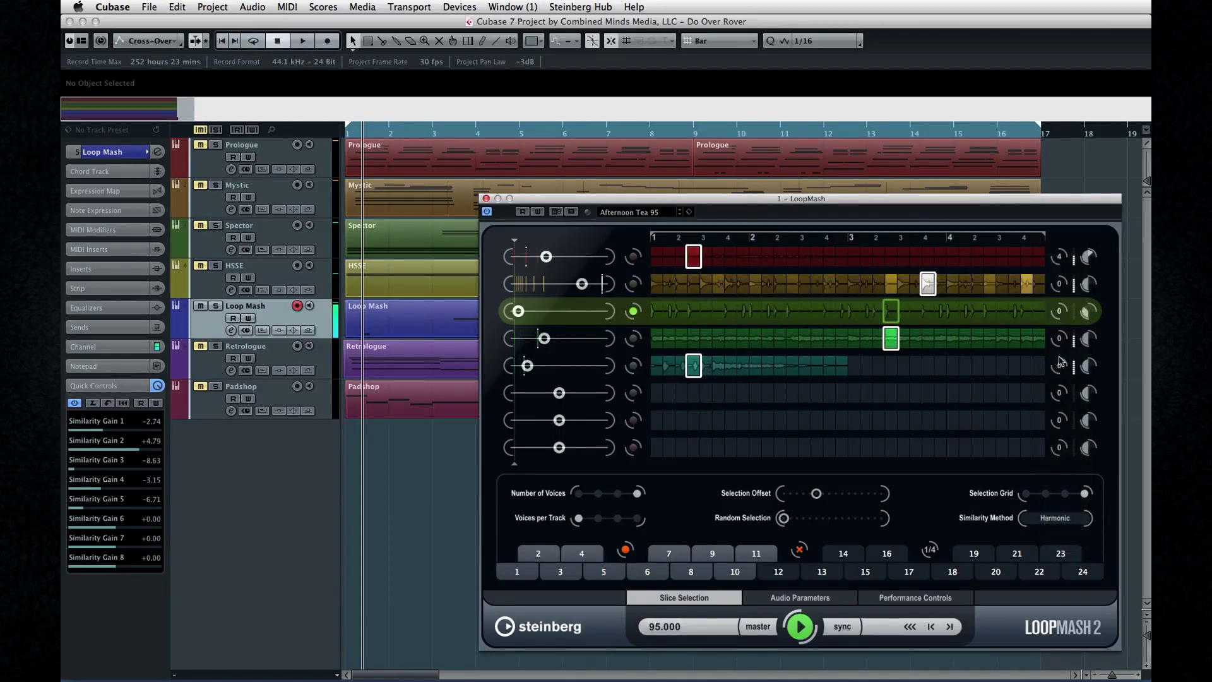
mouse_move(1084, 365)
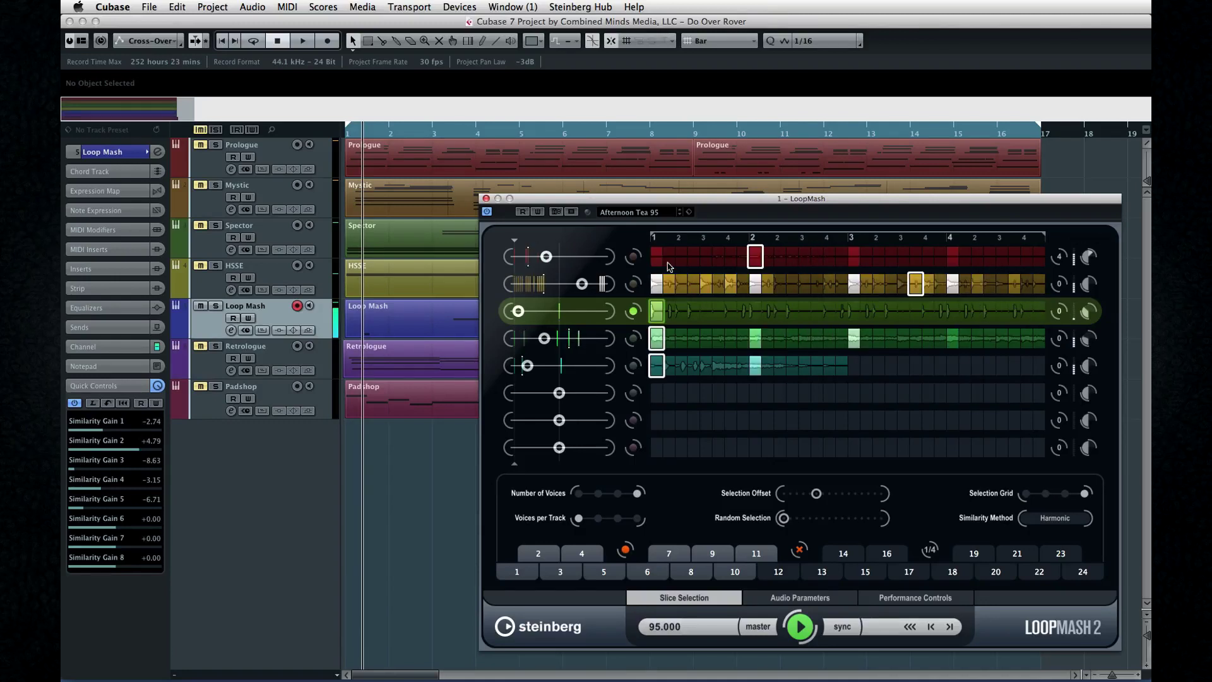
Step: Make track 2 the master loop, lower its similarity gain, and enable Sync
click(633, 257)
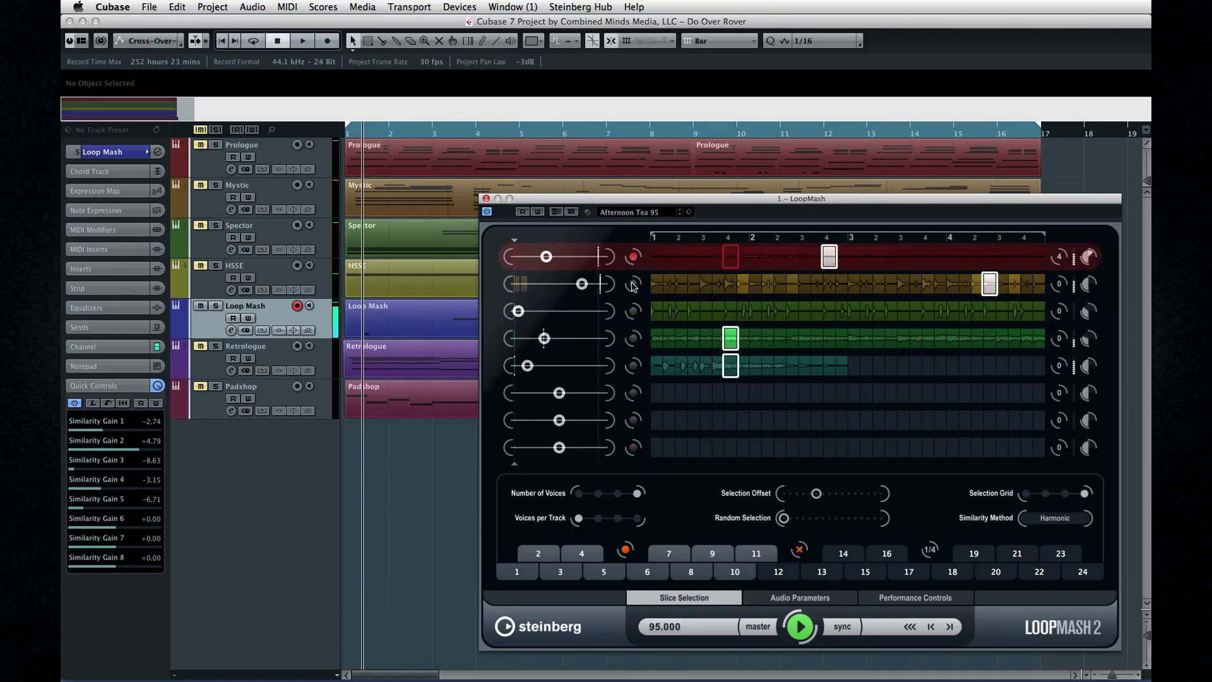
click(633, 284)
drag(582, 283, 554, 284)
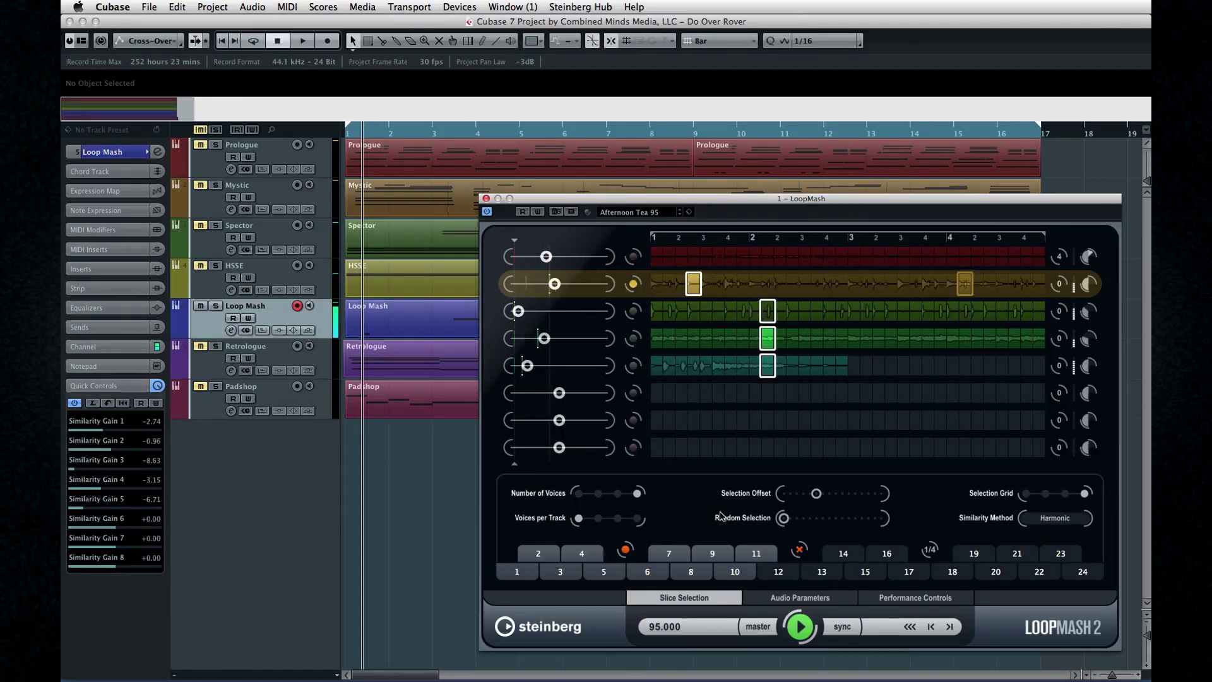
click(834, 629)
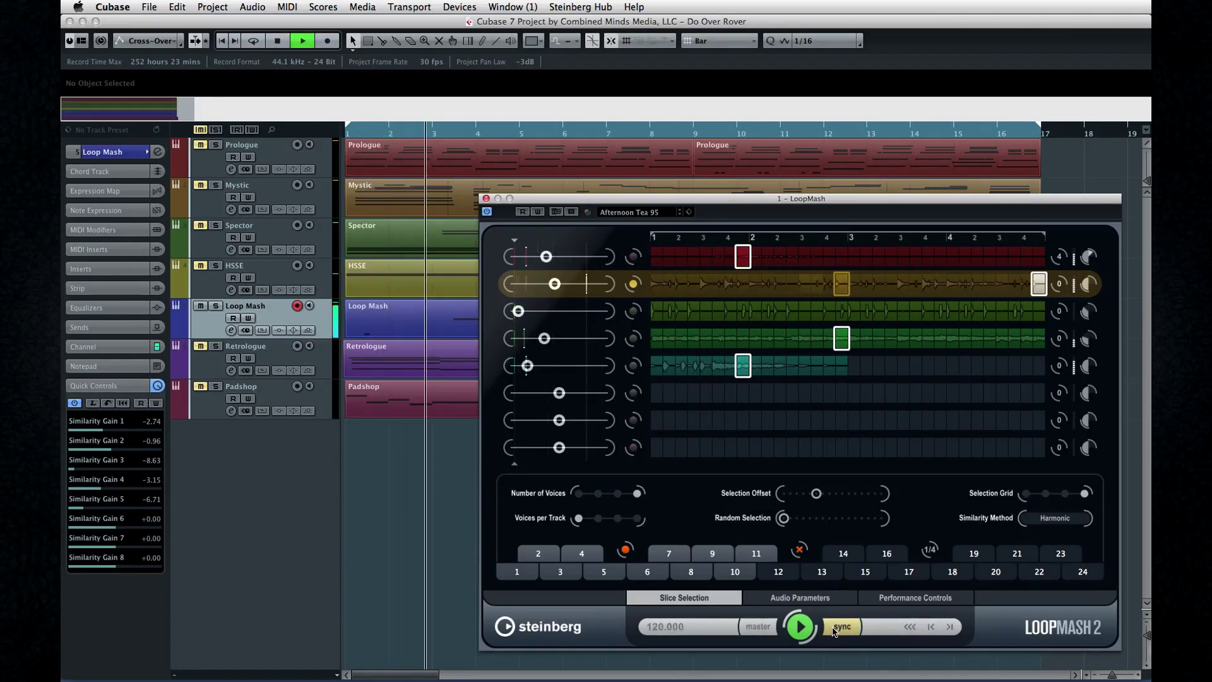
Step: Turn Sync off and step through scenes 2, 9, 10, 11 and 5
click(835, 629)
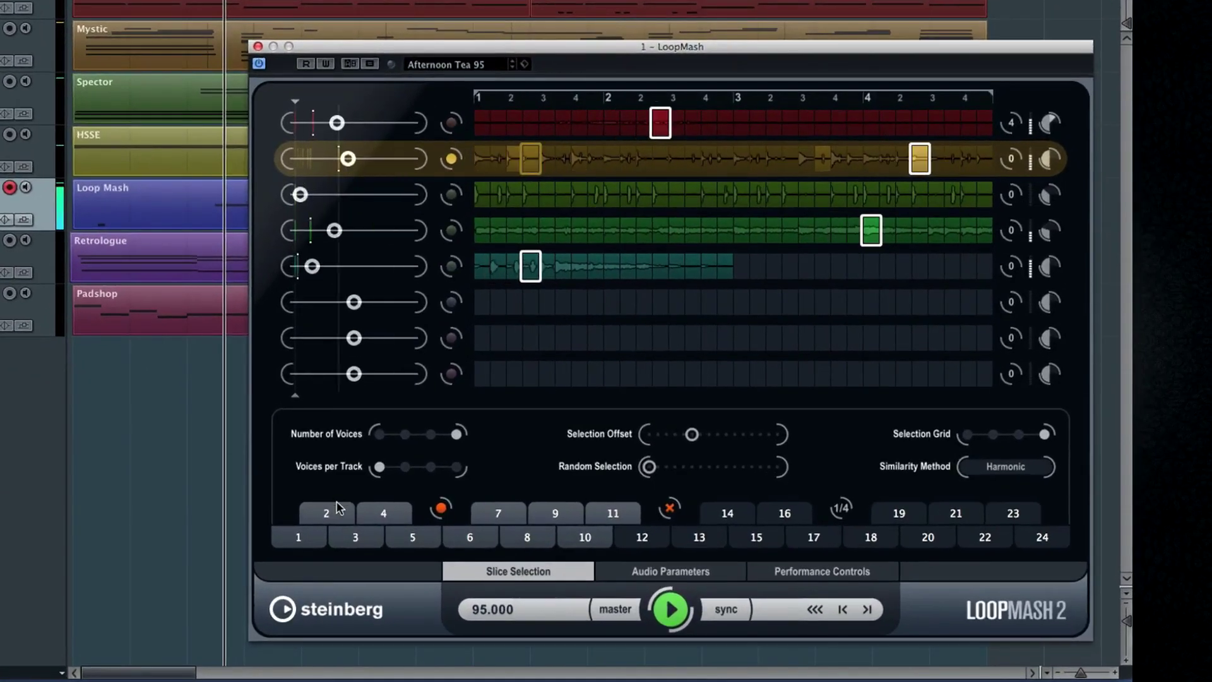
click(336, 514)
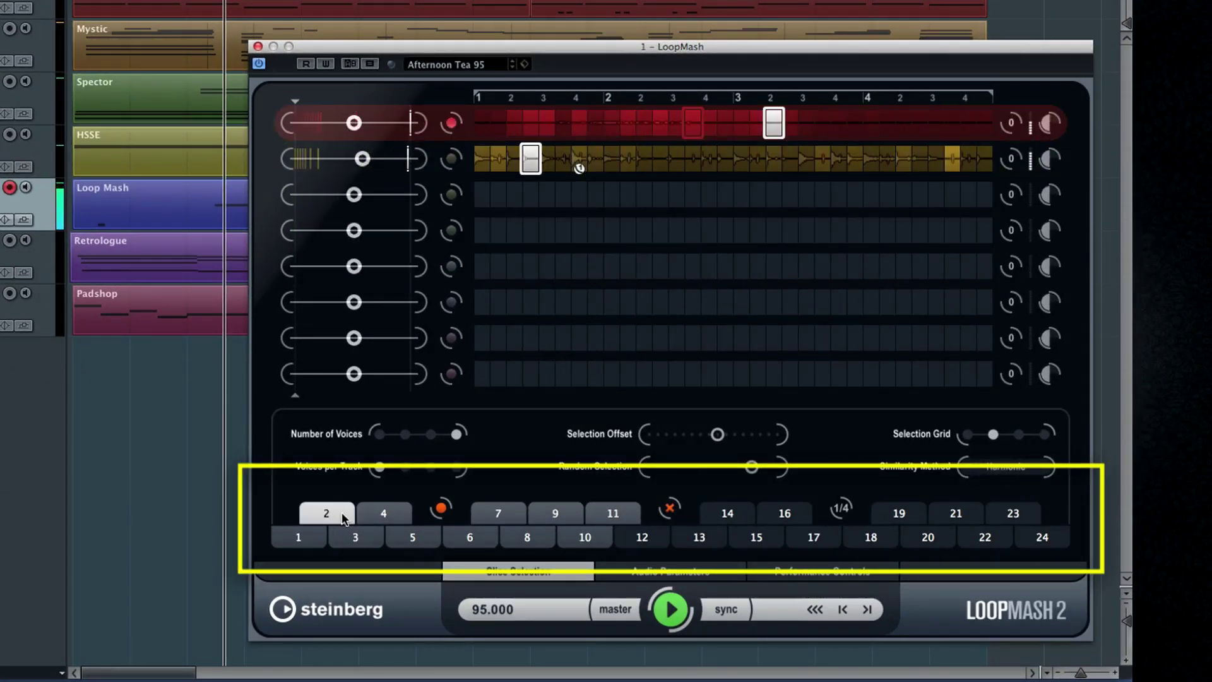
click(555, 521)
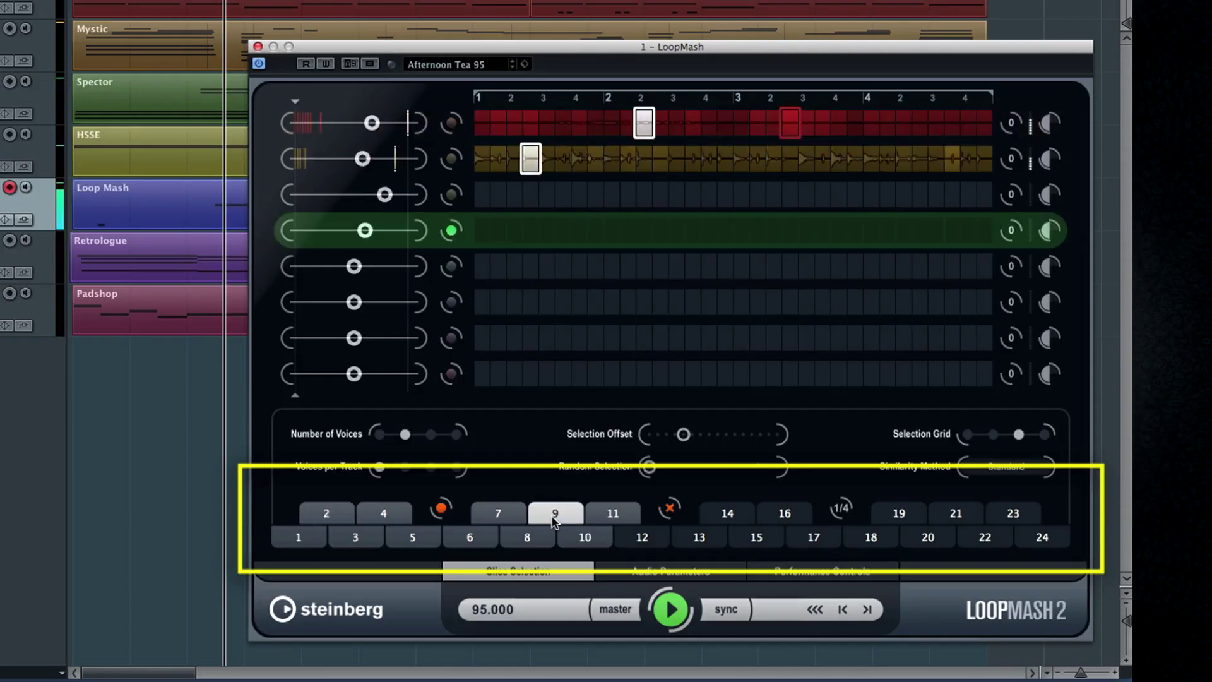
click(581, 539)
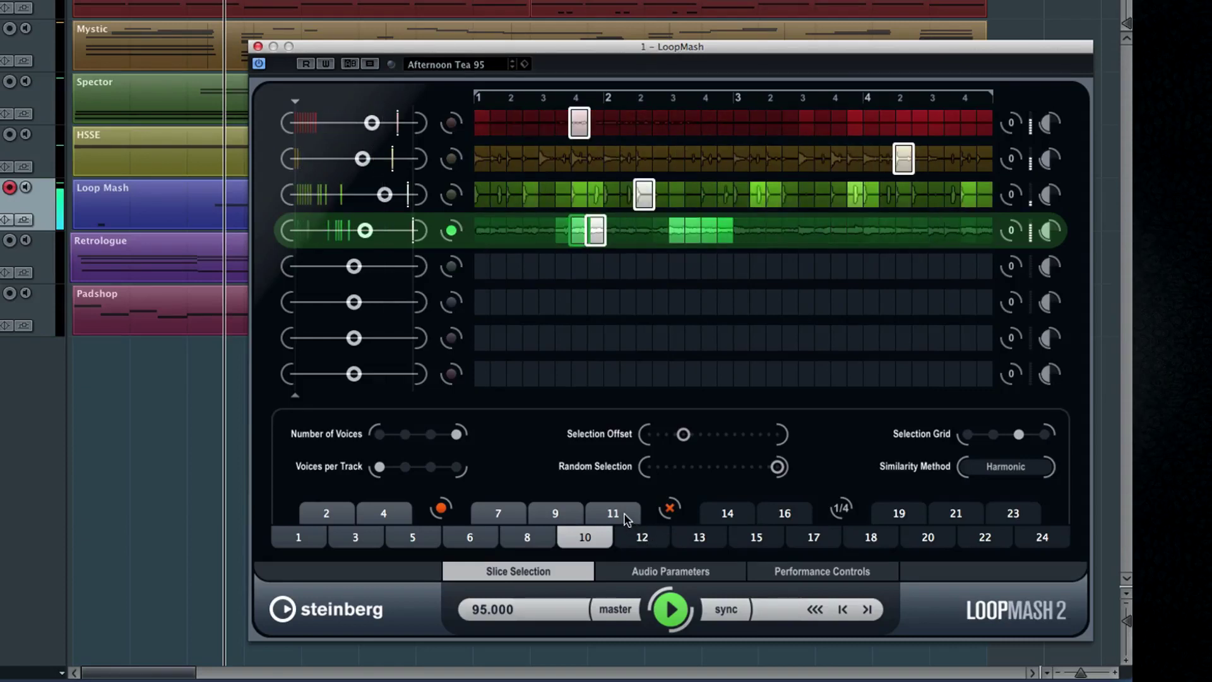
click(597, 516)
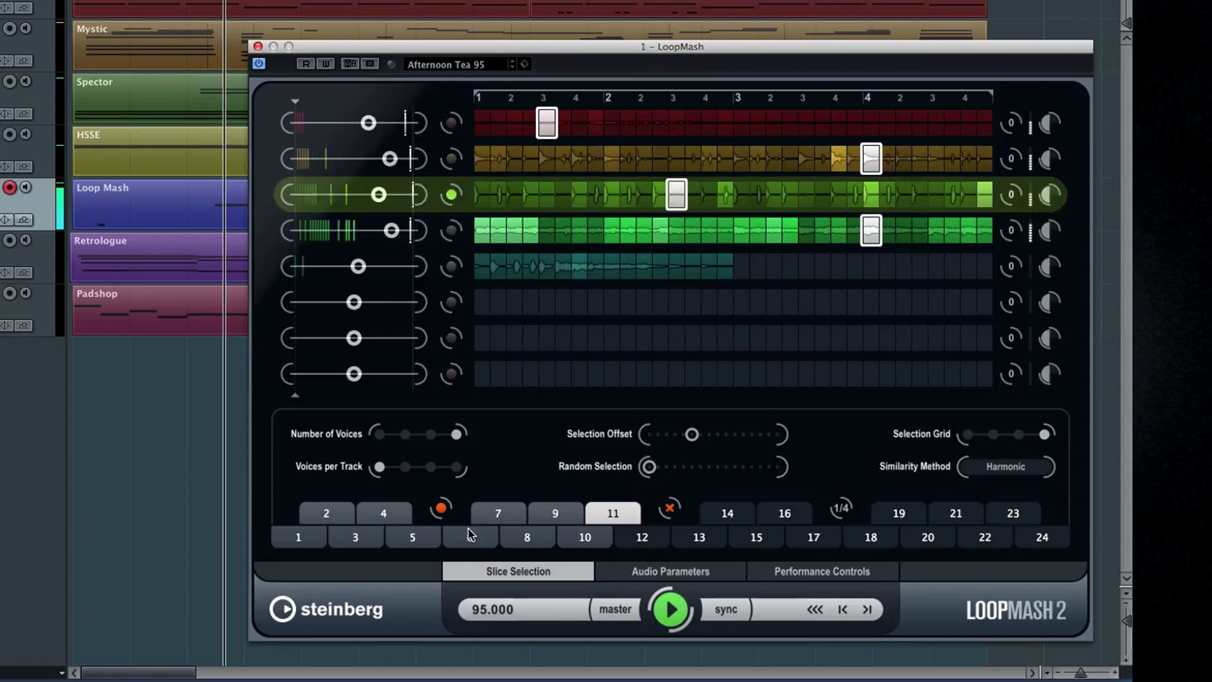
click(413, 538)
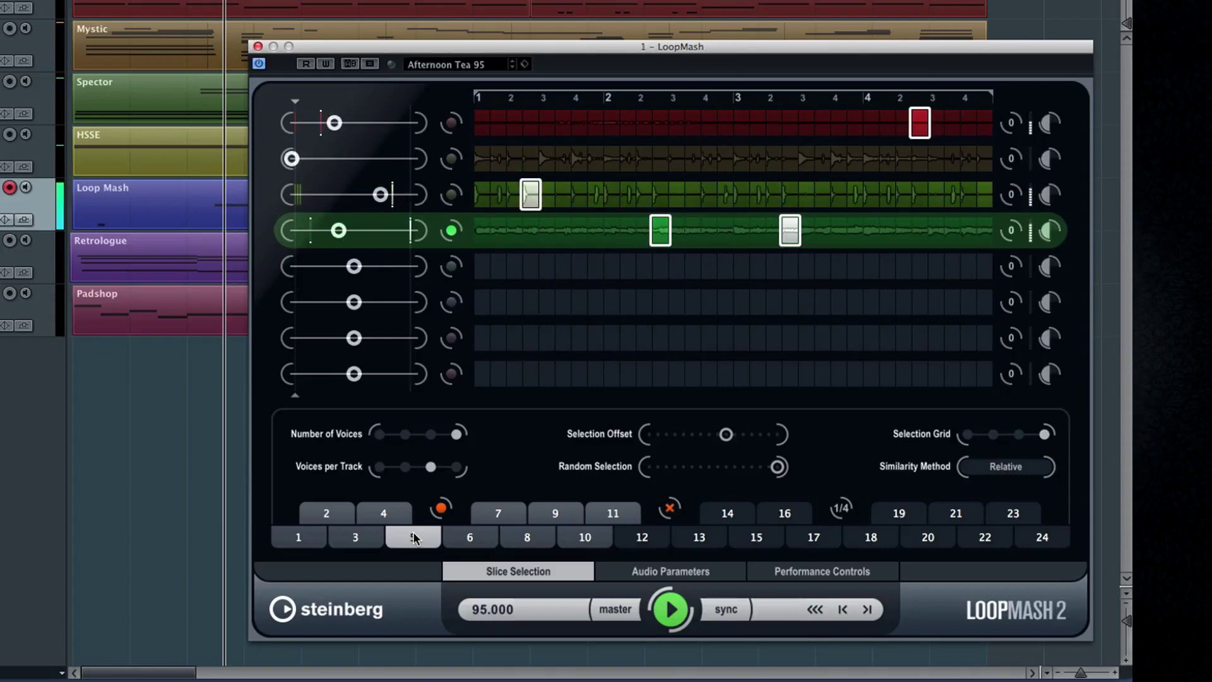
Step: Apply a live performance effect from the Performance Controls page
click(776, 573)
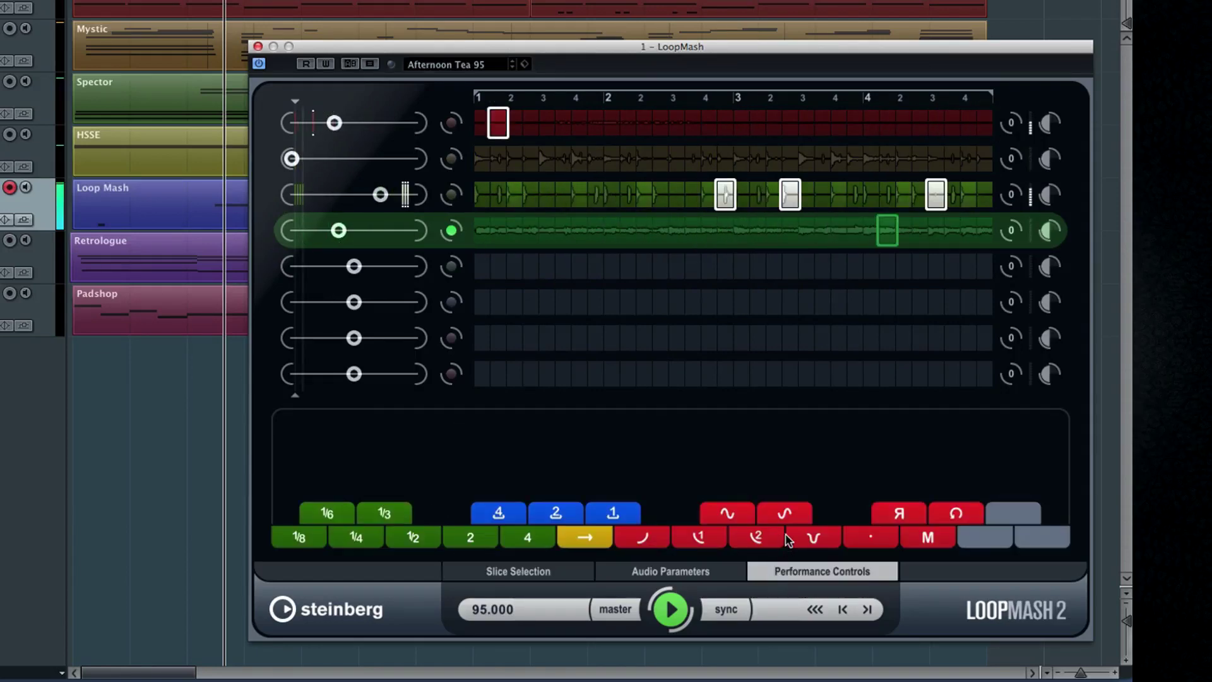
click(808, 537)
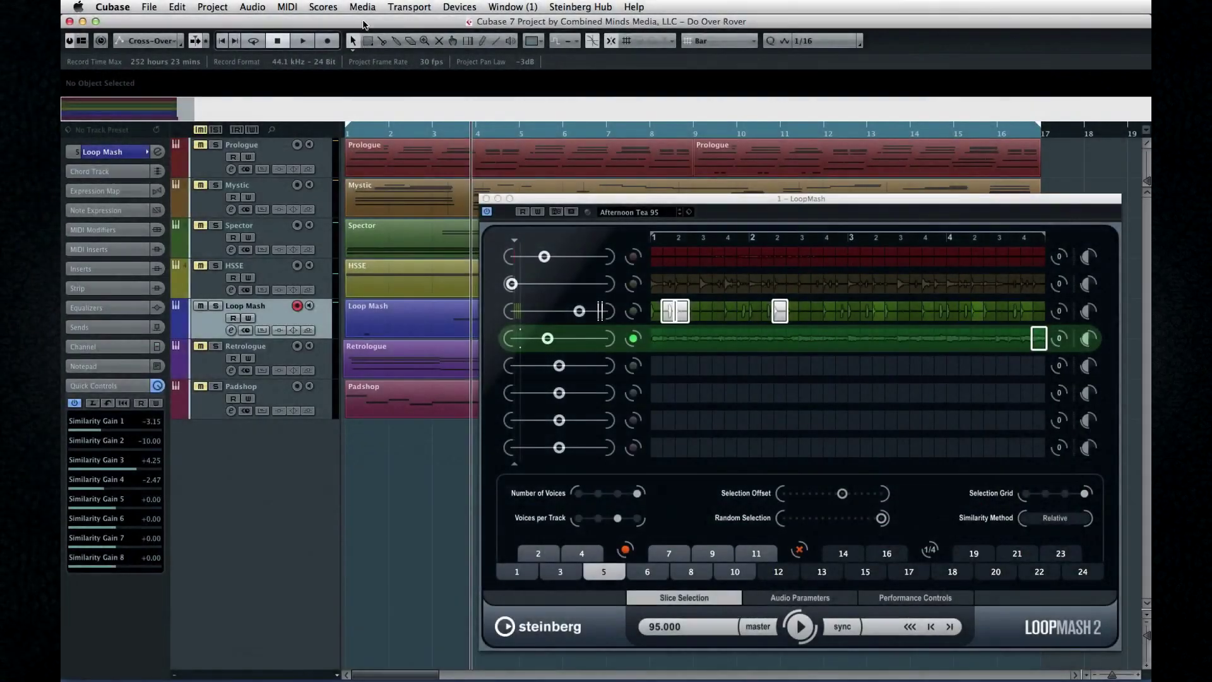
click(361, 6)
click(375, 43)
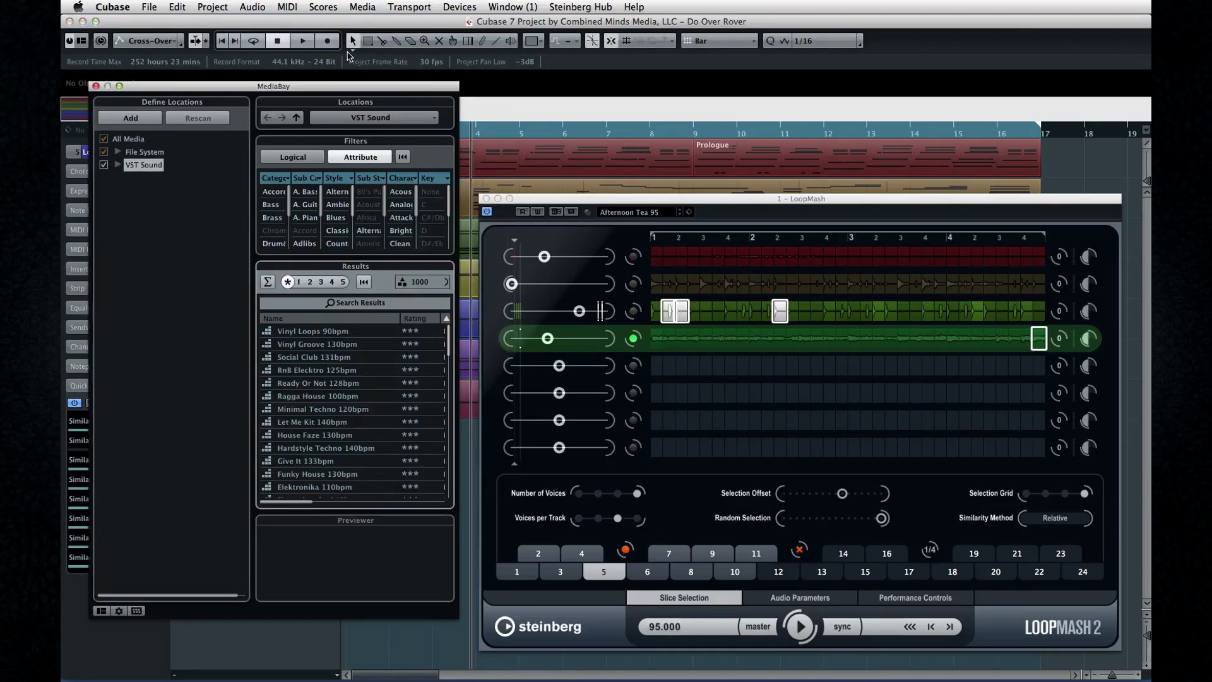
Step: Browse LoopMash 2 Content audio files and drop Doodling Drums onto track 6
click(118, 165)
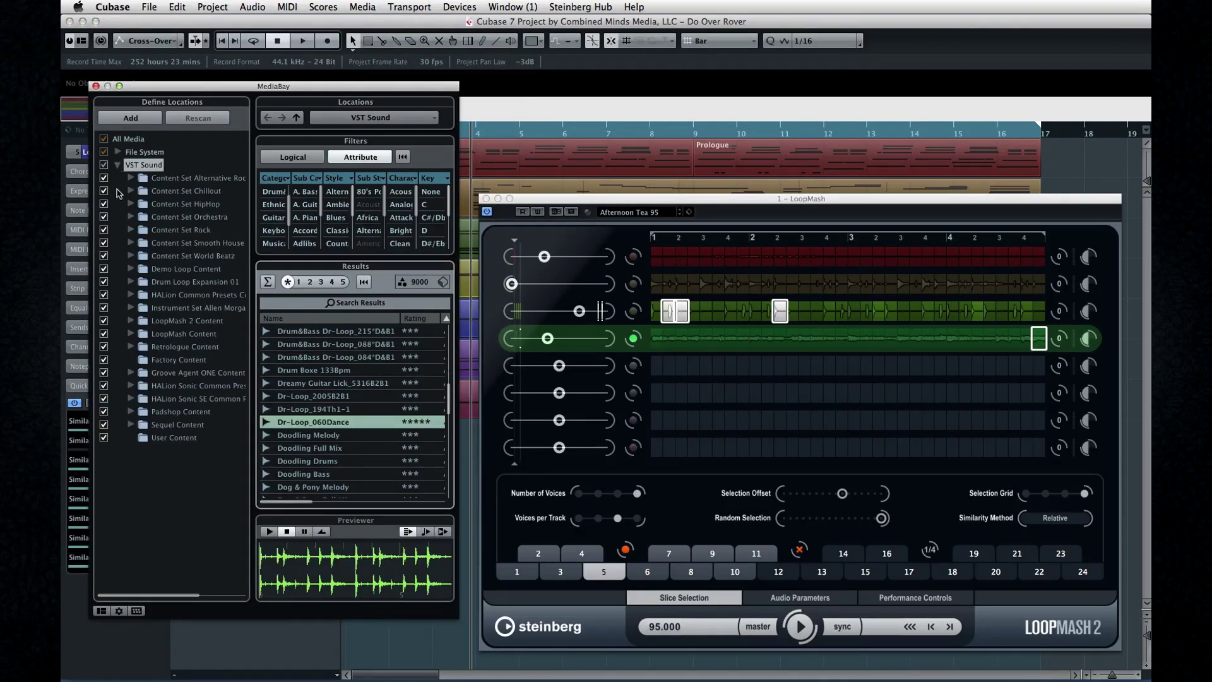
click(130, 322)
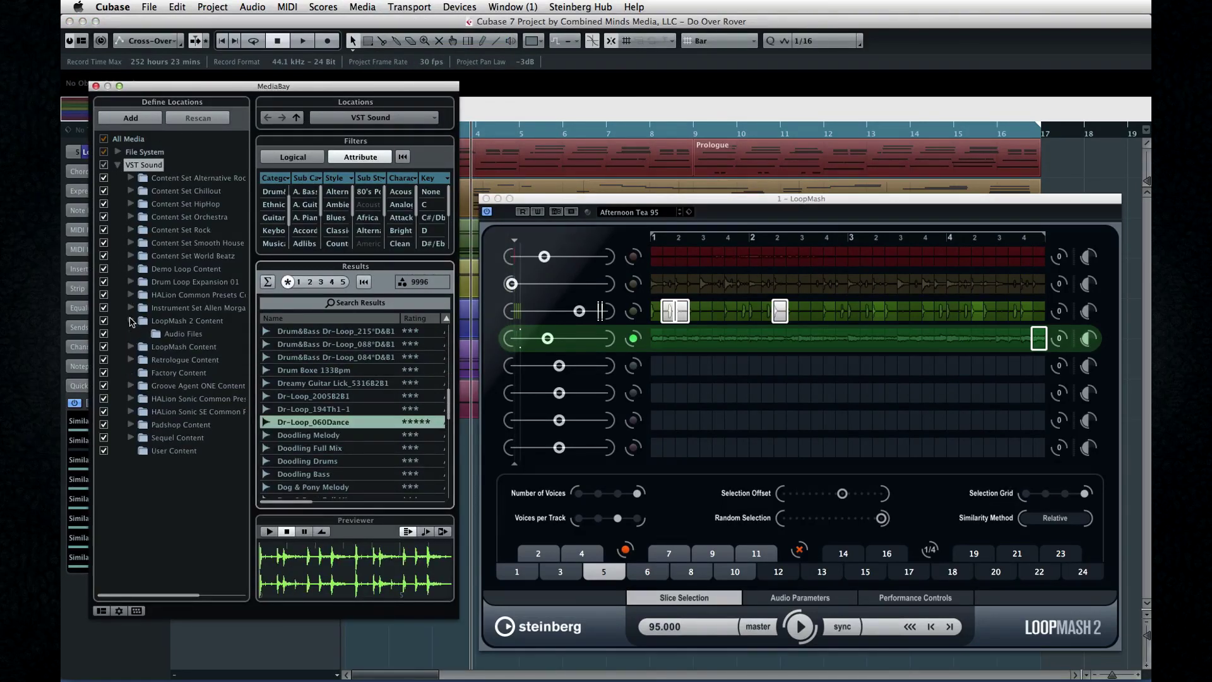
click(184, 334)
click(290, 383)
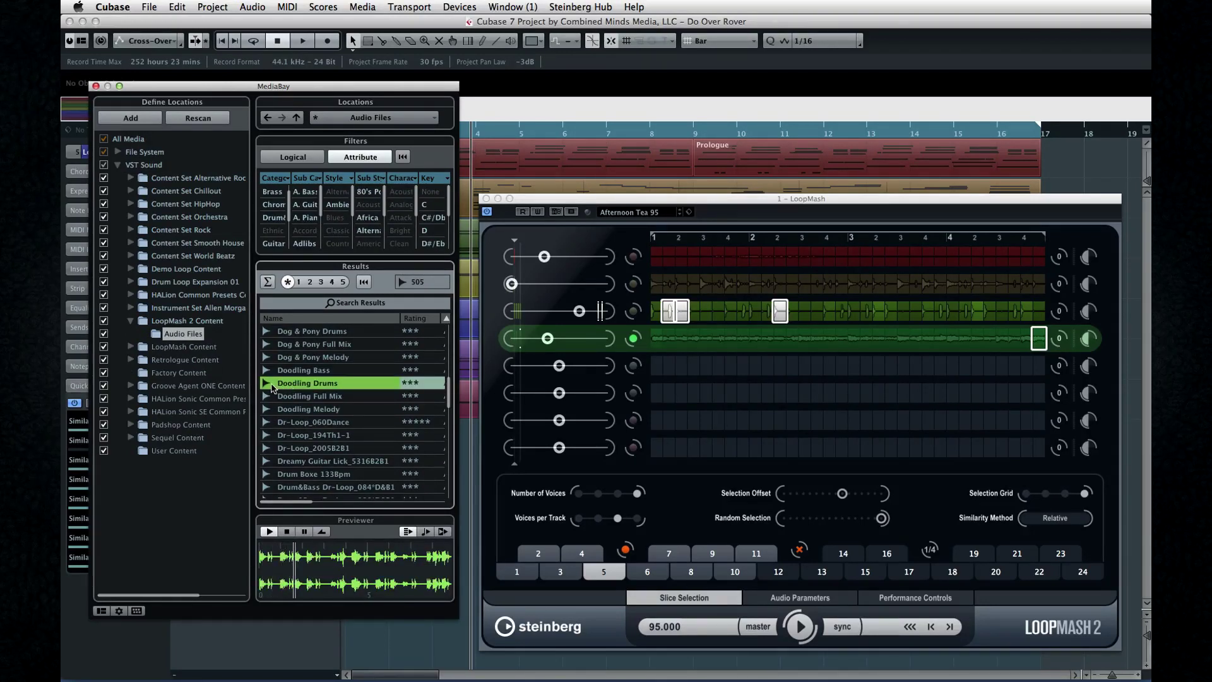
click(645, 396)
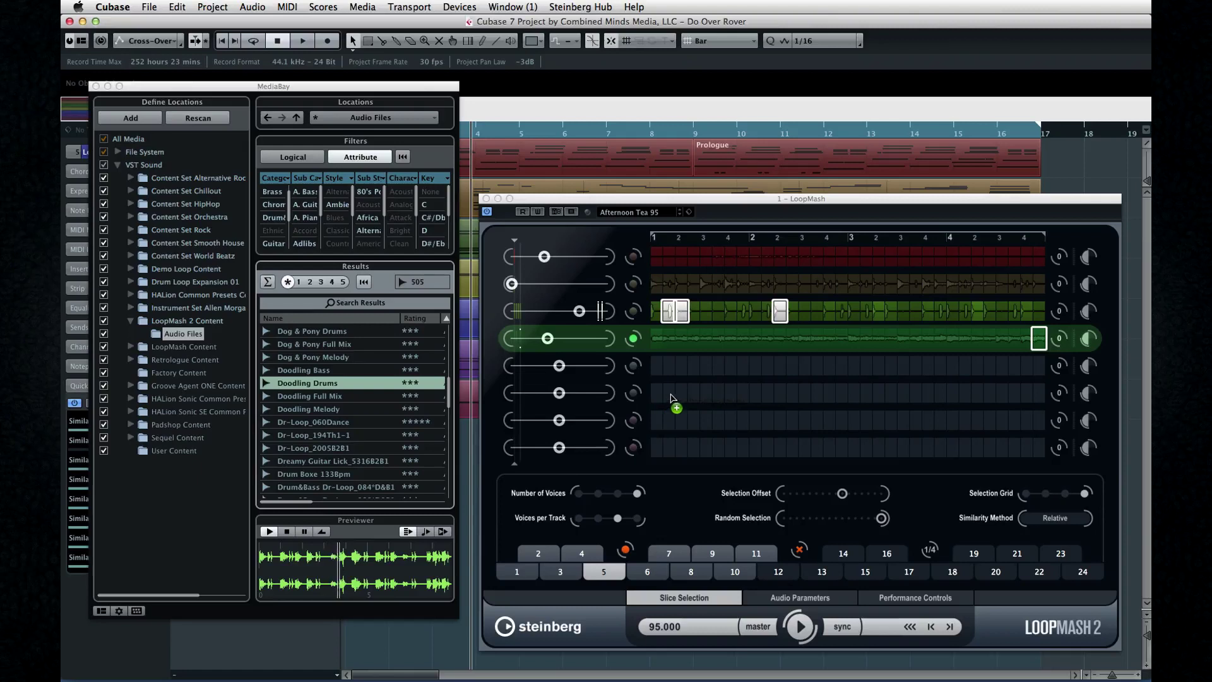
drag(671, 396, 673, 398)
Step: Make track 6 the master loop, raise its similarity gain, and stop LoopMash
click(633, 394)
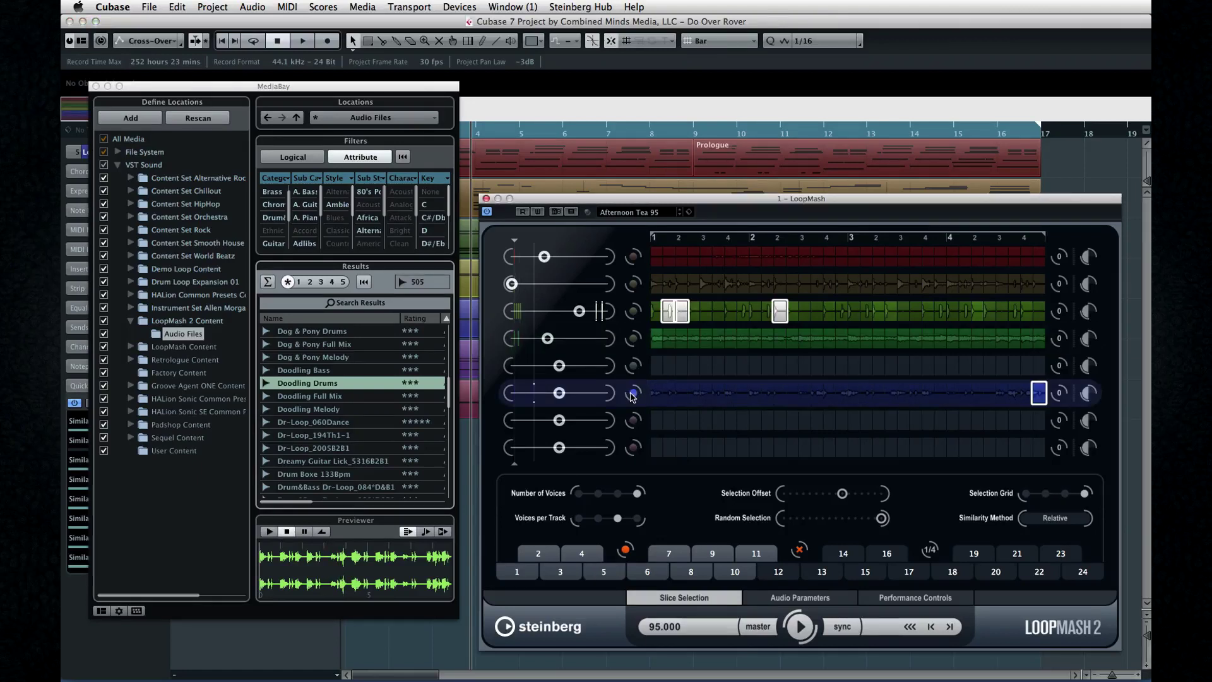
drag(573, 395, 587, 395)
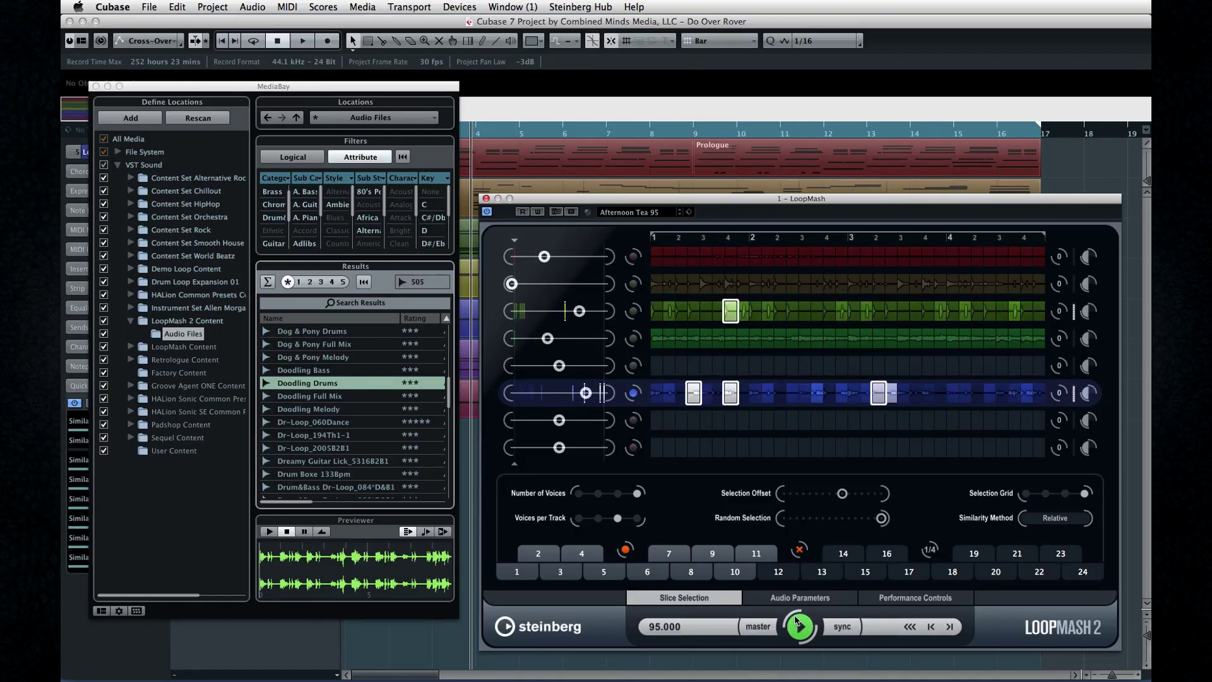
drag(587, 395, 593, 394)
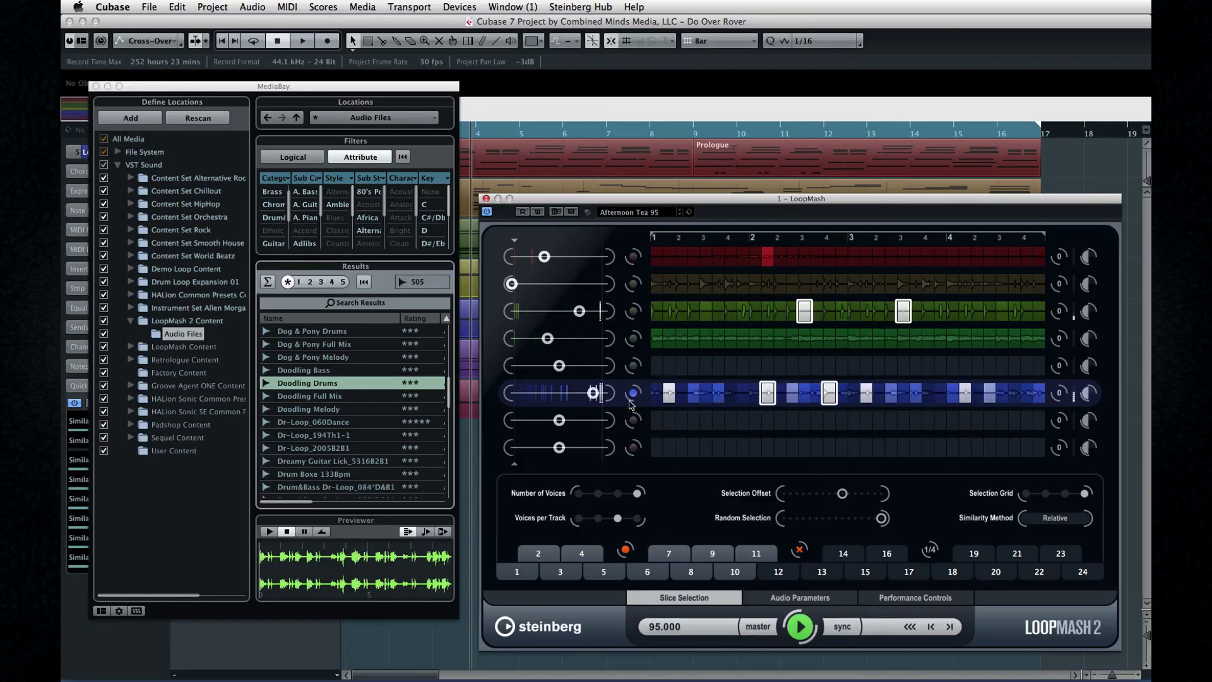
click(800, 626)
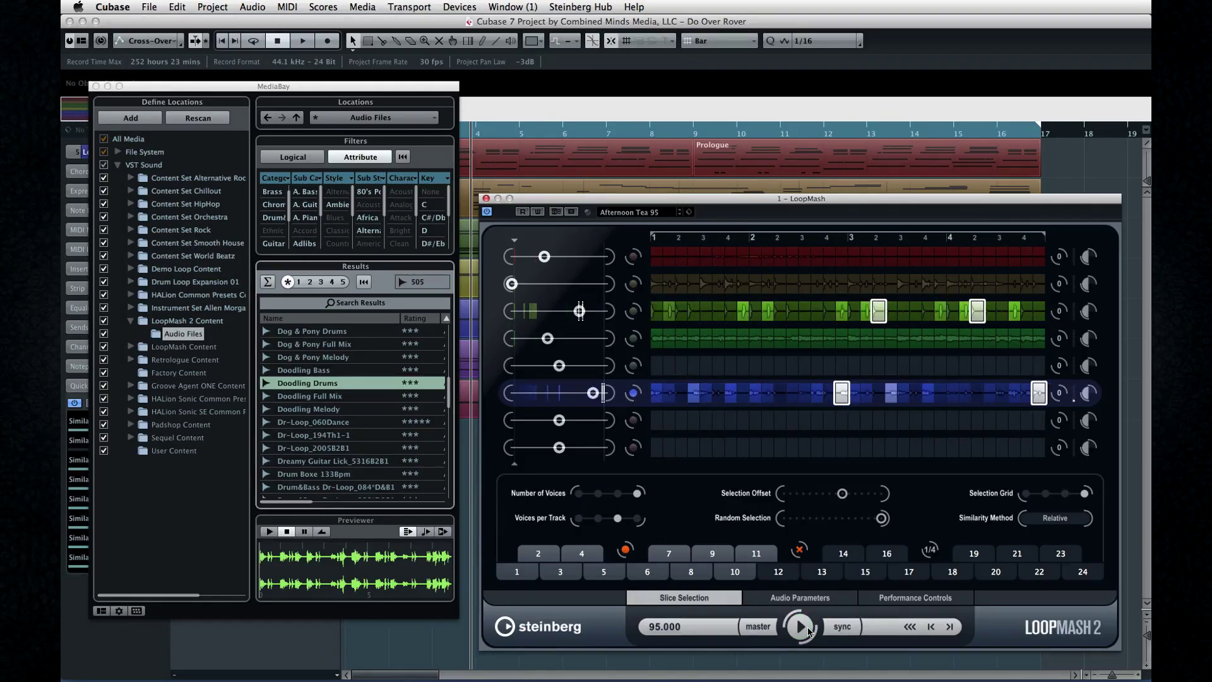
Step: Close MediaBay and drag ClavinetLoop04 from the Pool onto track 7
click(64, 49)
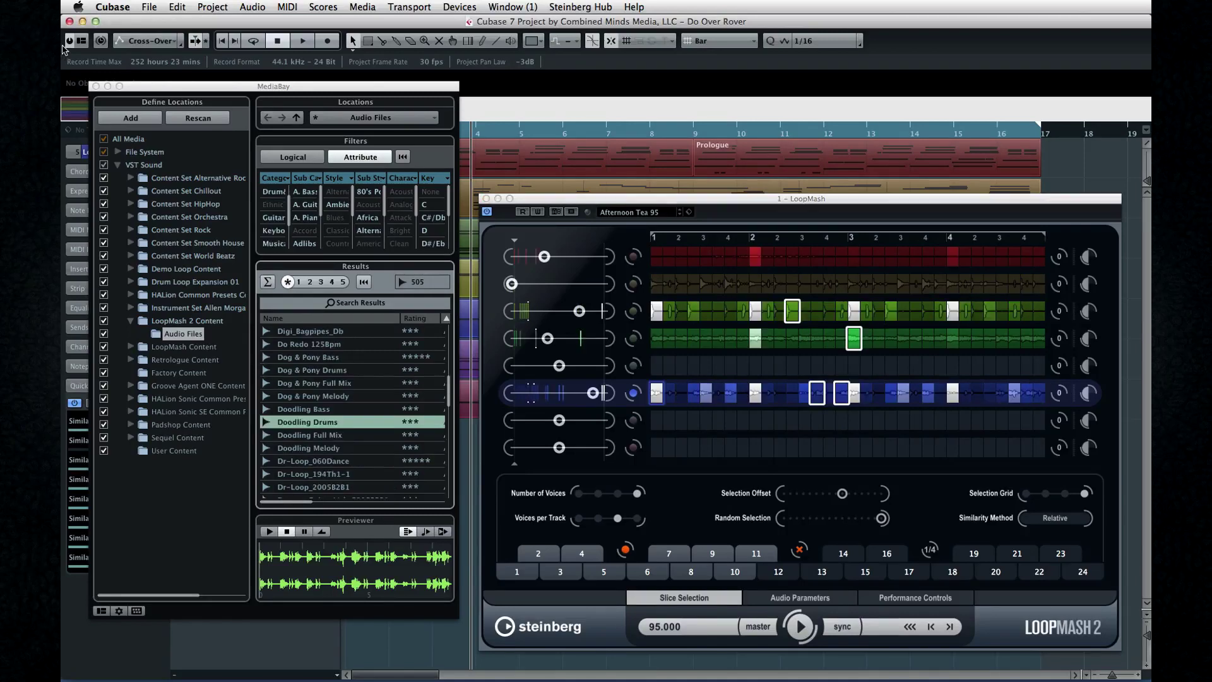
click(95, 86)
click(362, 7)
click(379, 19)
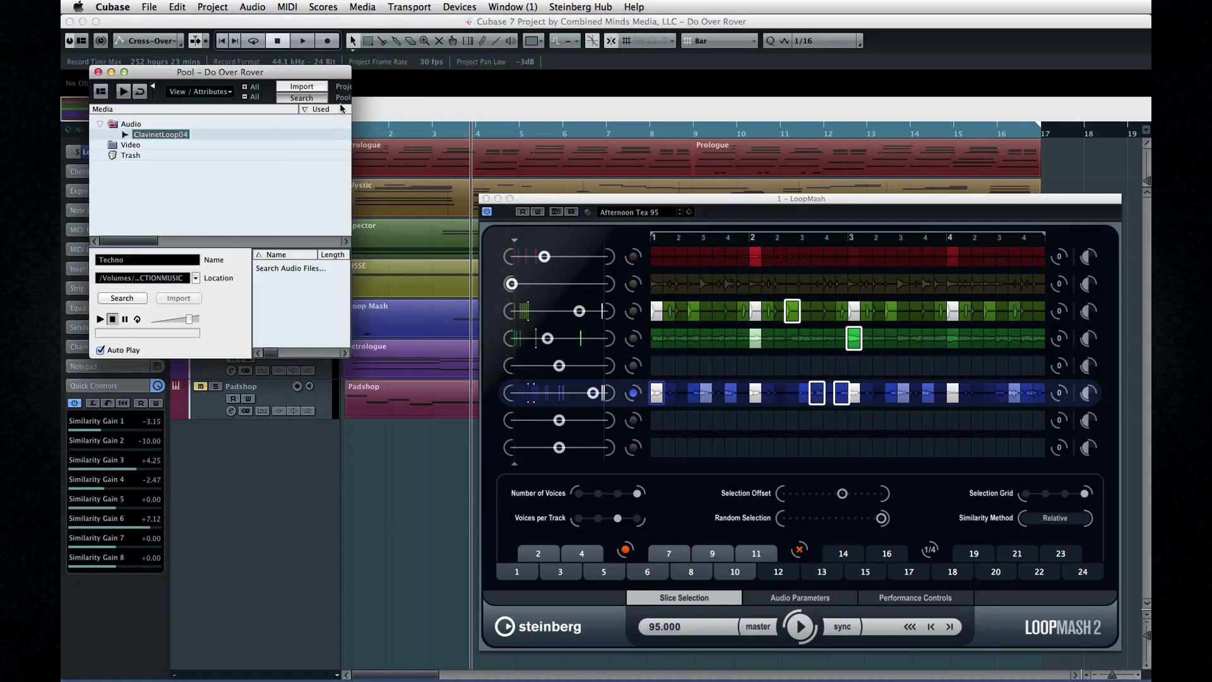
drag(157, 135, 657, 422)
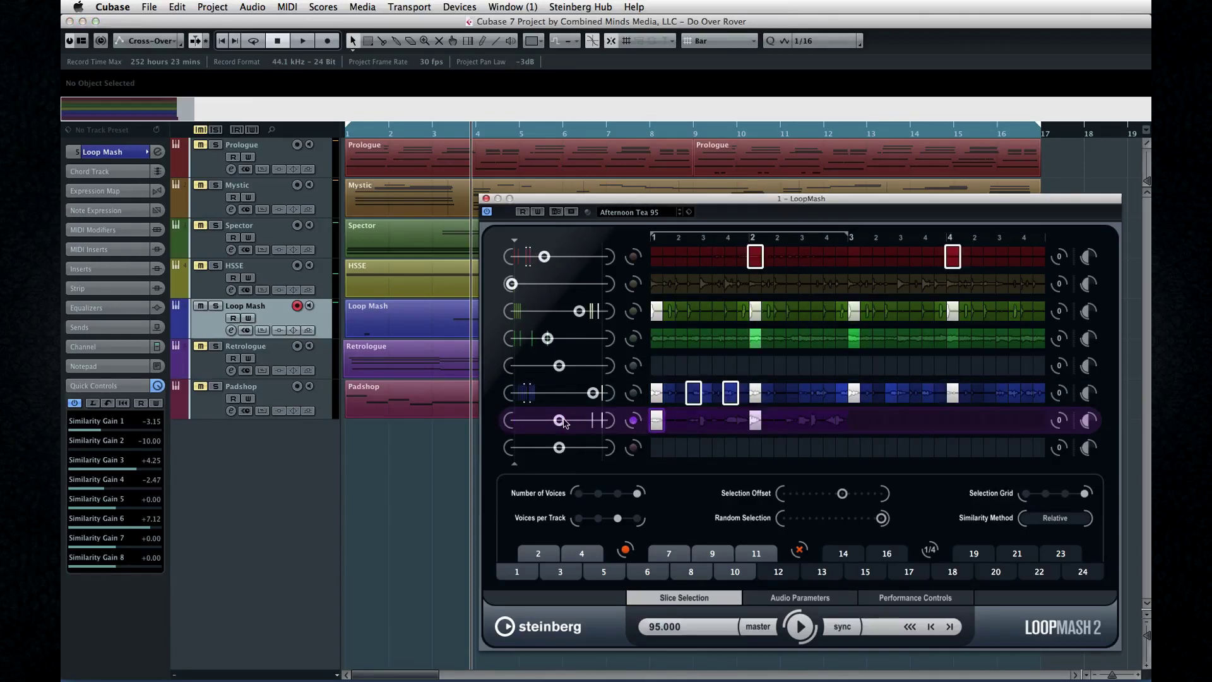
Step: Play LoopMash, then give two purple-track slices the Reverse and Slowdown effects
click(802, 627)
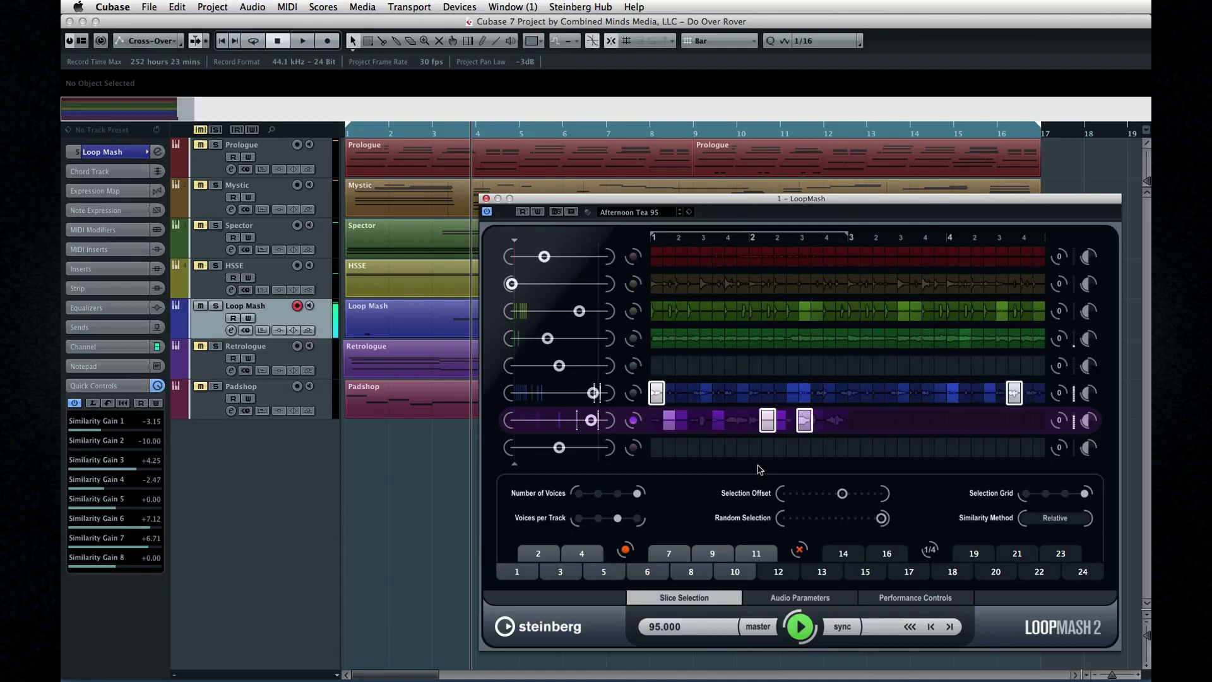
click(797, 615)
right_click(674, 427)
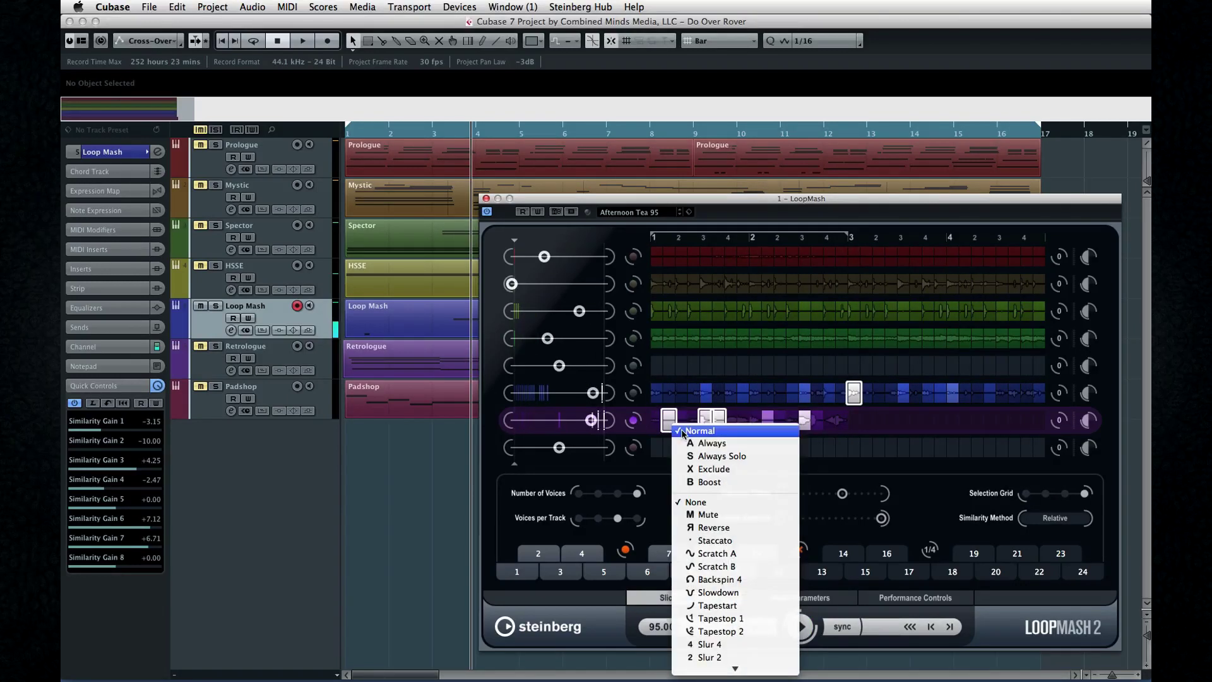
click(717, 537)
right_click(670, 387)
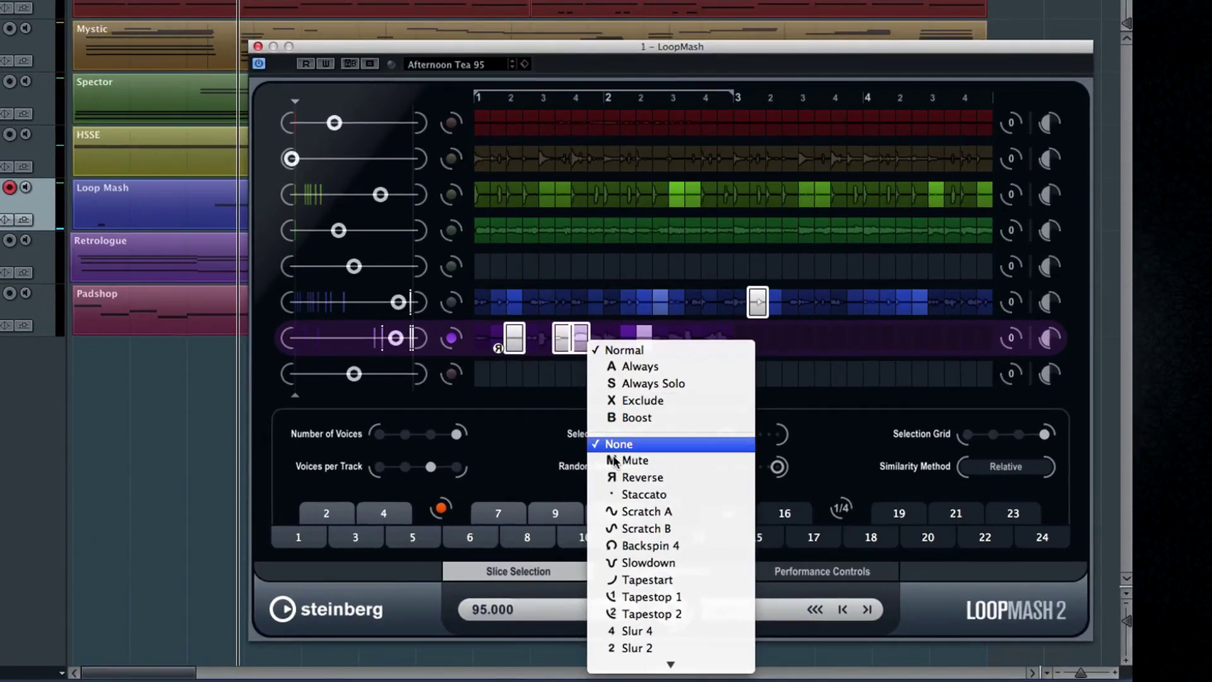
click(730, 575)
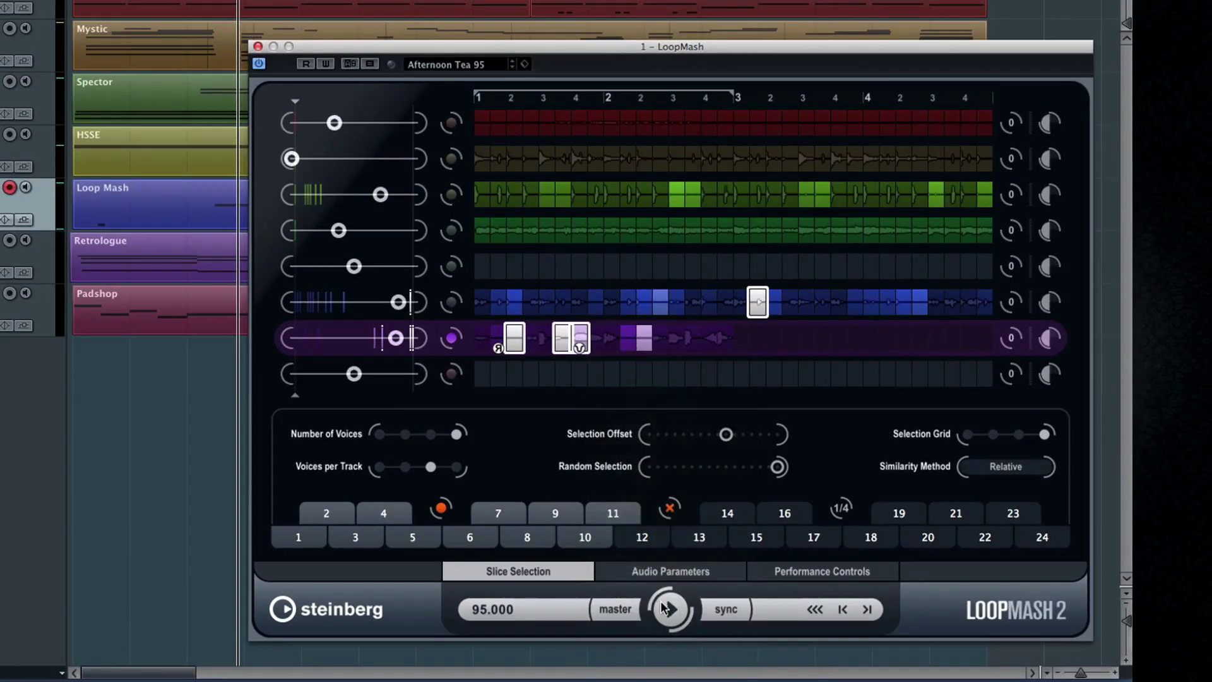
Step: During playback, set one purple slice to Always Solo and another to Tapestop 1, then stop
click(668, 608)
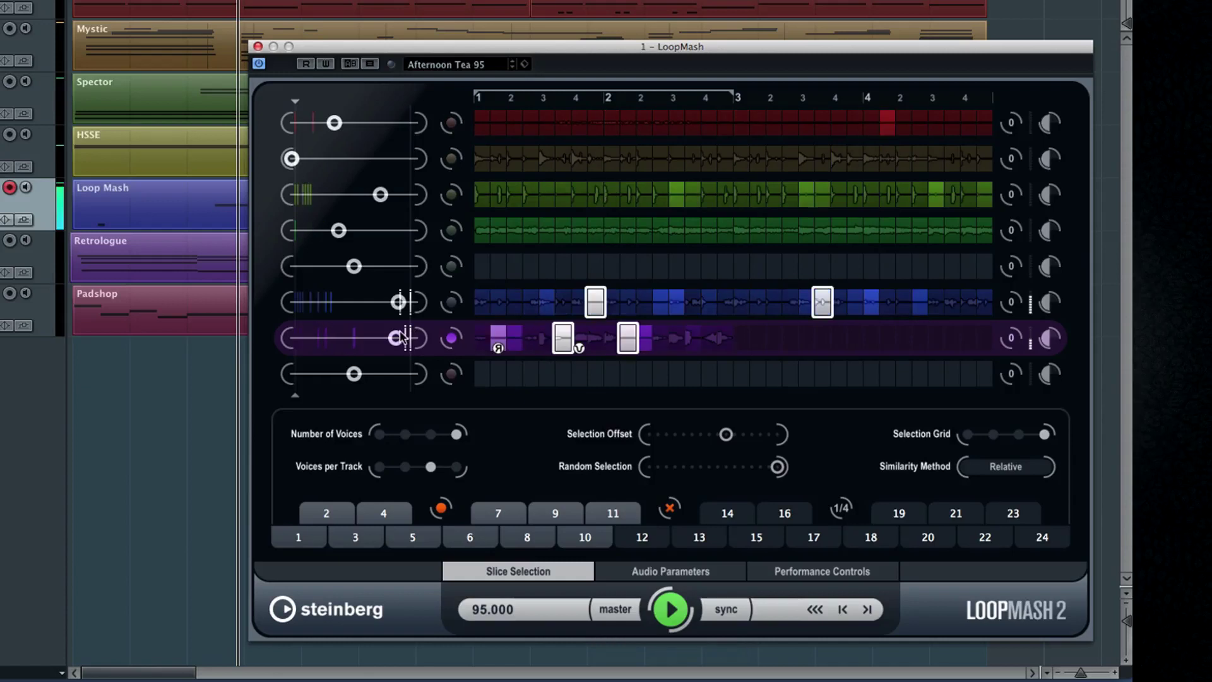
right_click(656, 345)
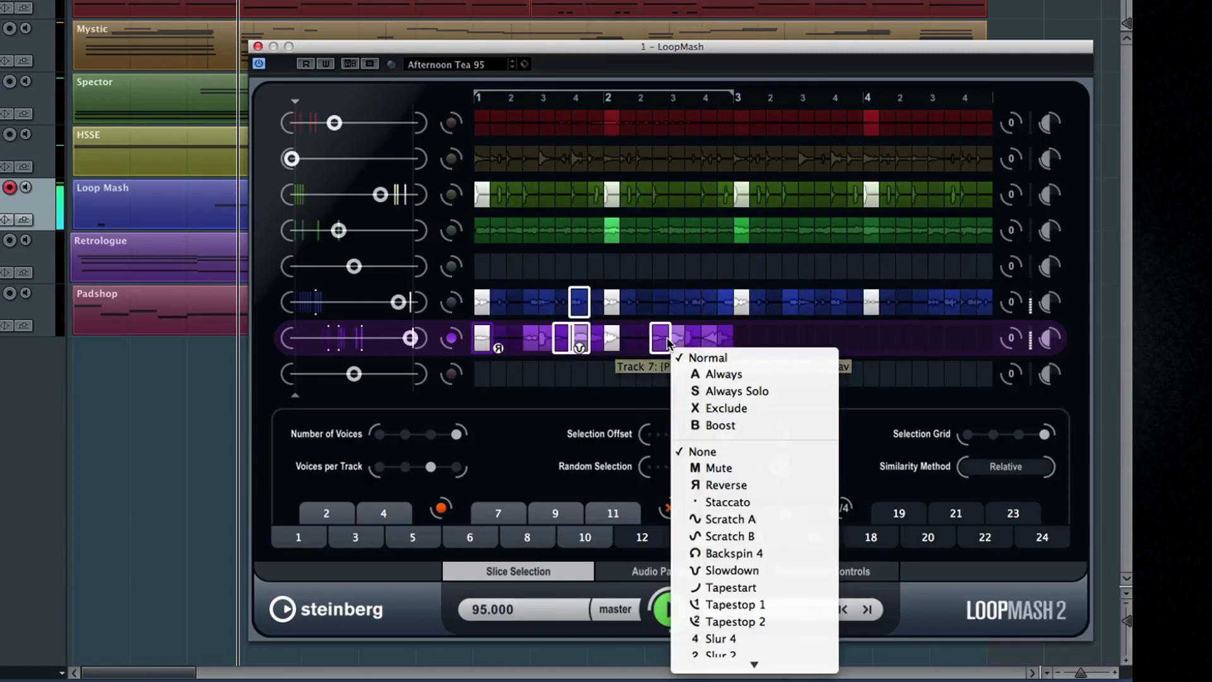
click(697, 397)
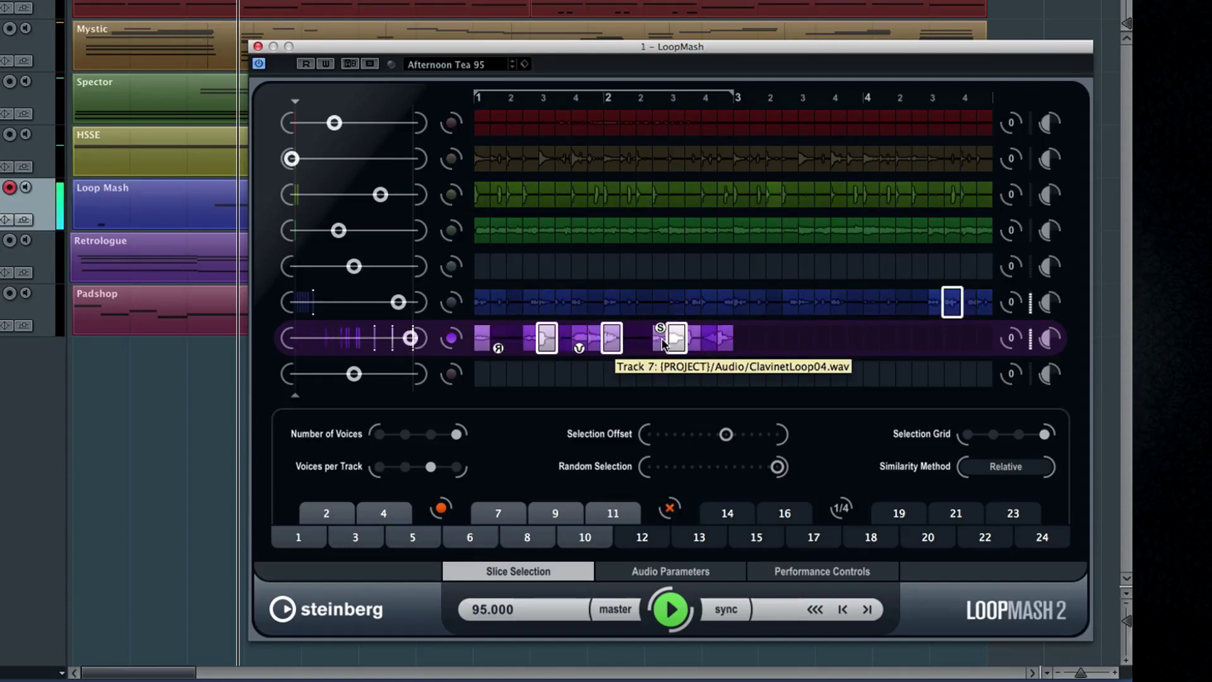
right_click(676, 346)
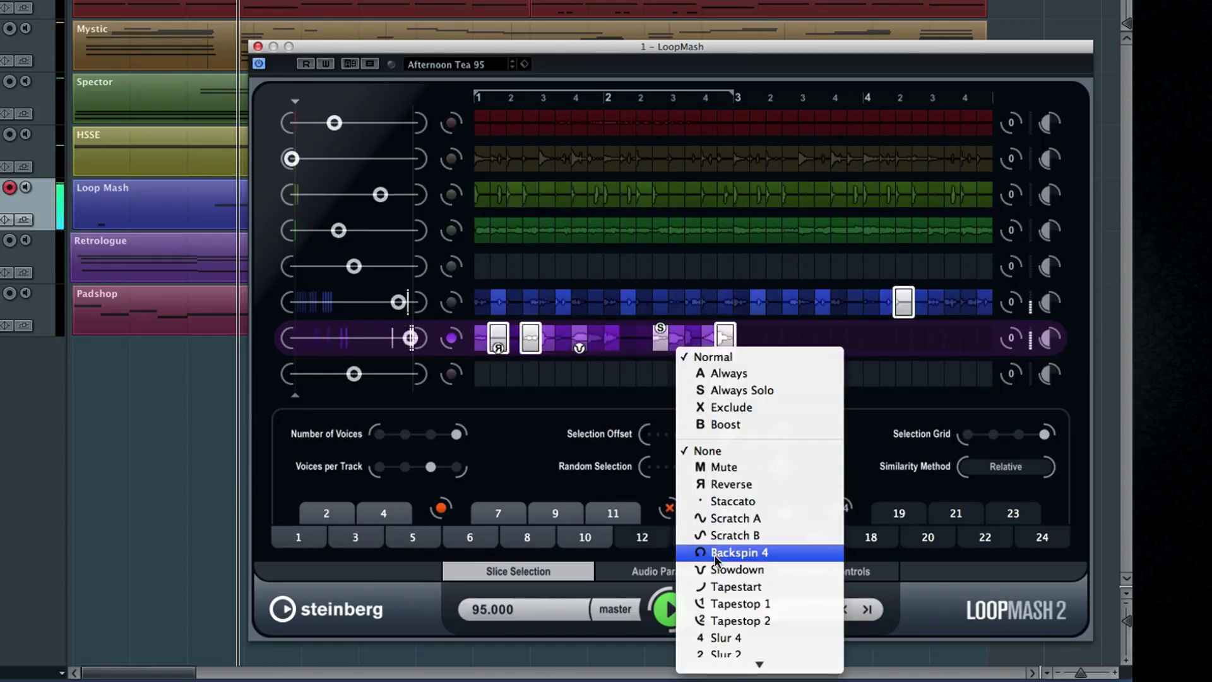
click(726, 603)
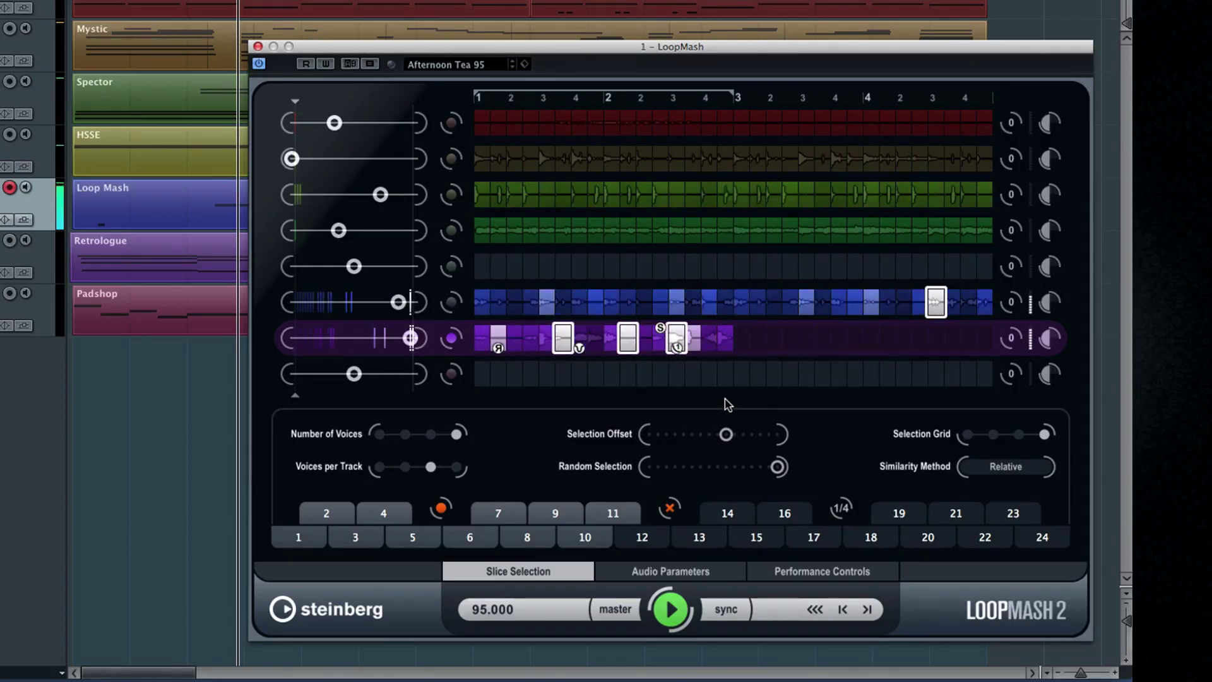
click(670, 609)
Step: Step the slice pattern forward eight times, then show Audio Parameters and adjust Slice Quantize
click(865, 610)
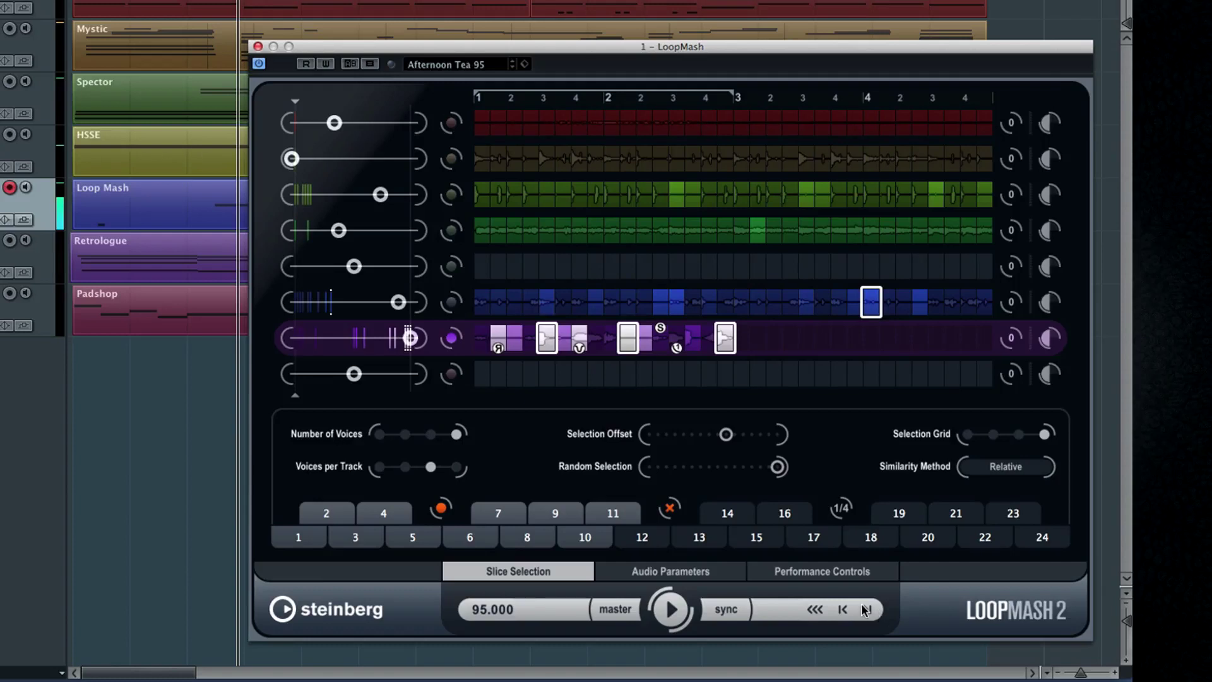
click(865, 610)
click(865, 610)
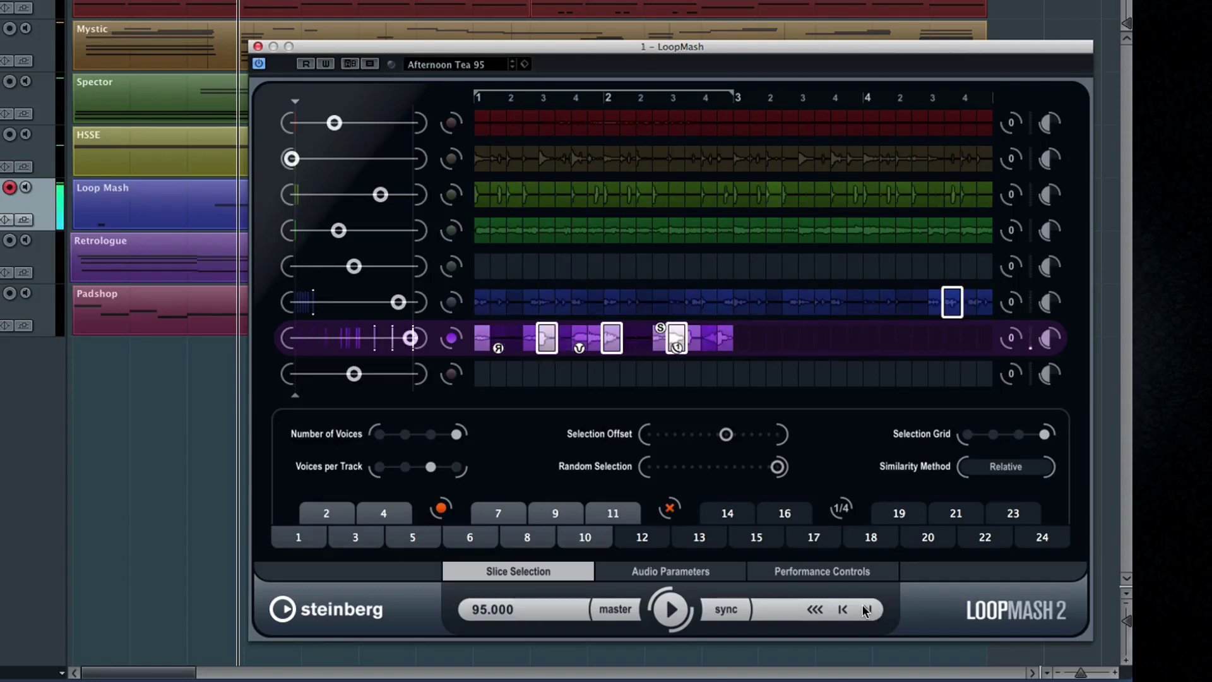
click(862, 610)
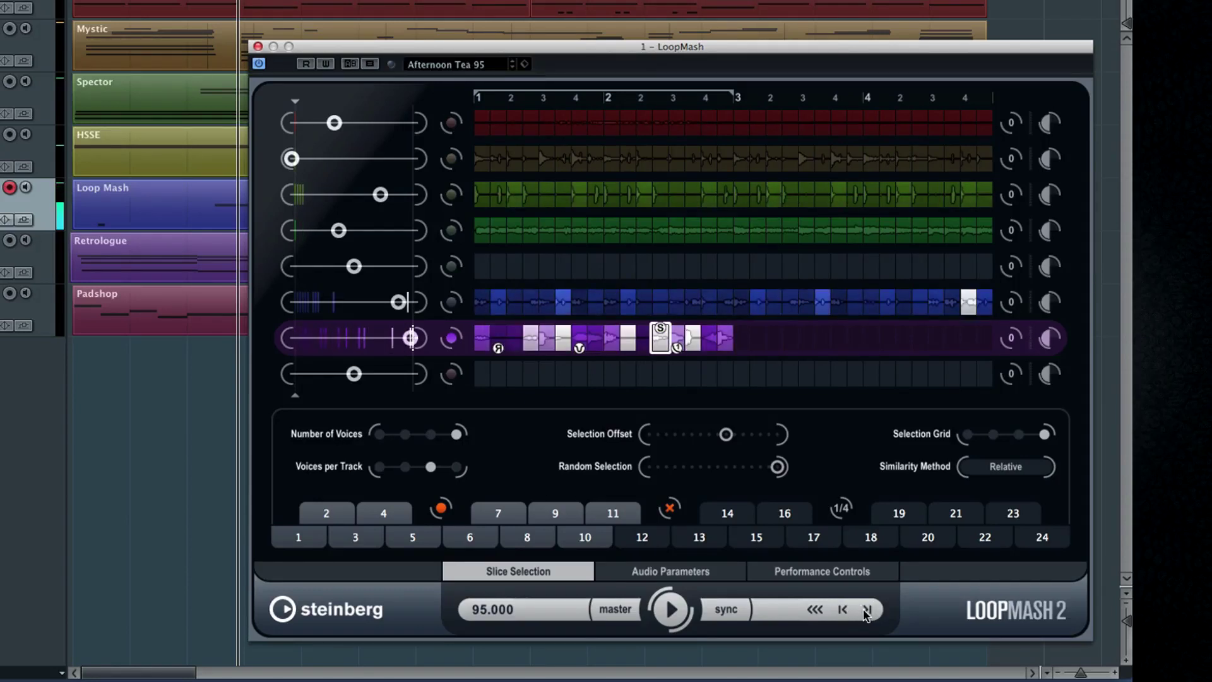
click(865, 611)
click(865, 610)
click(865, 610)
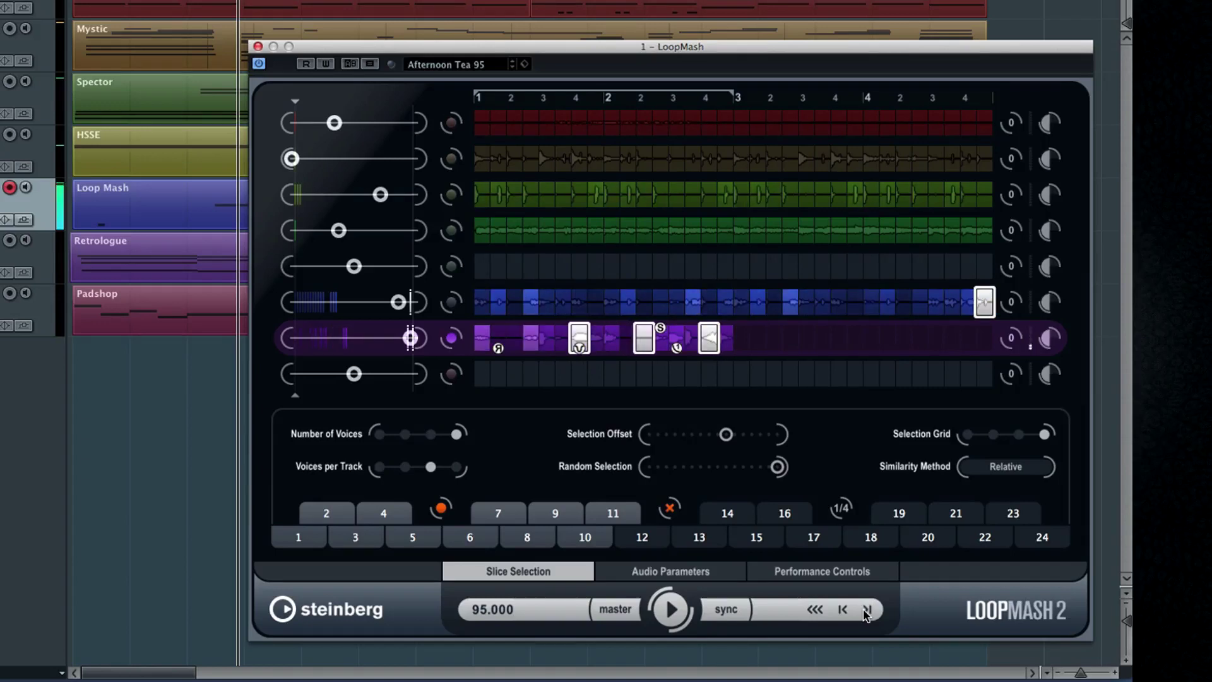
click(865, 610)
click(700, 571)
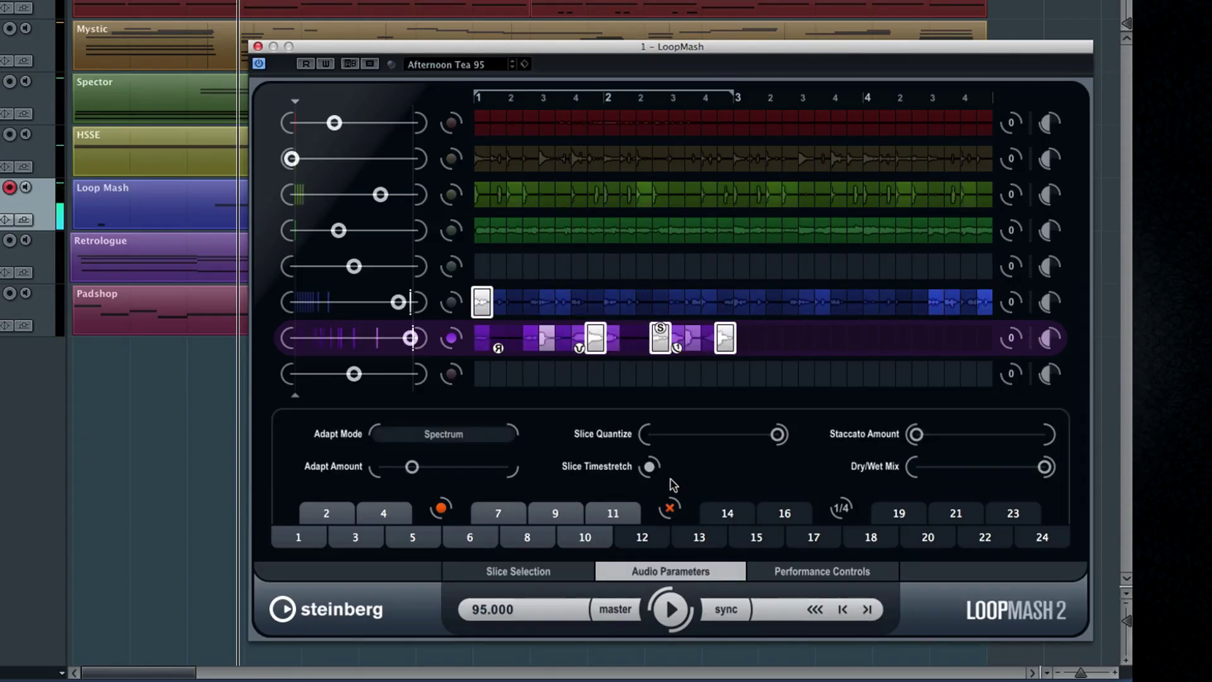
drag(775, 434, 724, 436)
Step: Keep LoopMash's Adapt Mode on Spectrum and show the Performance Controls page
click(482, 434)
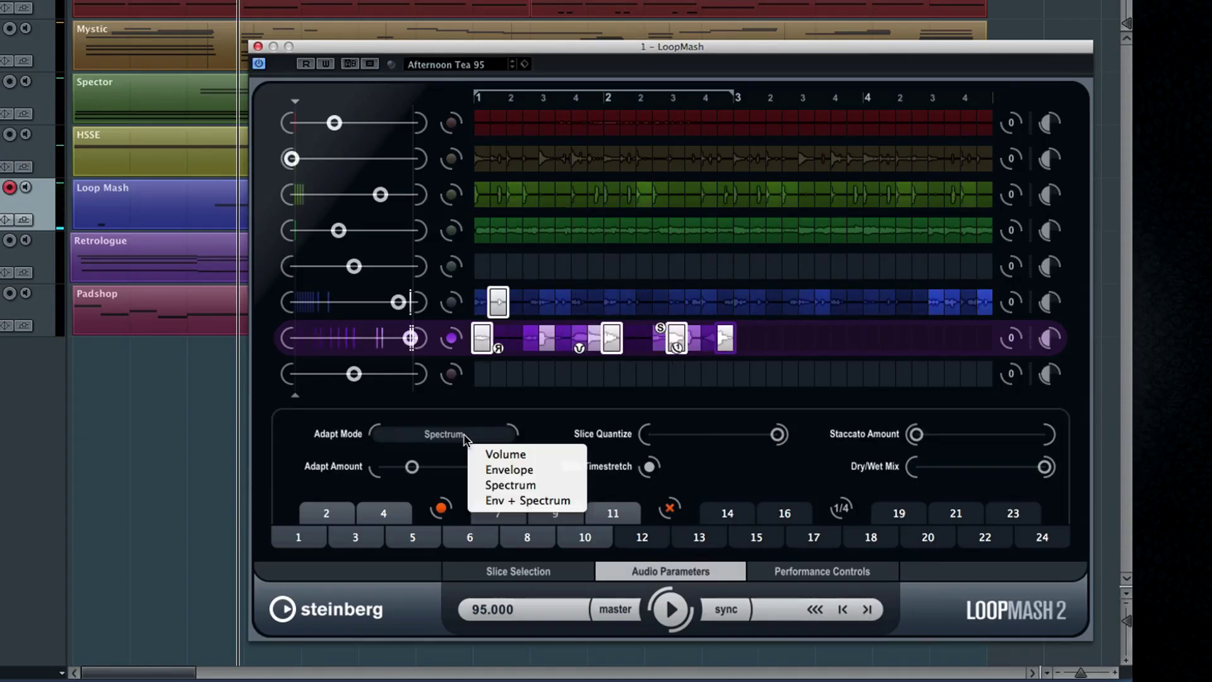
click(491, 484)
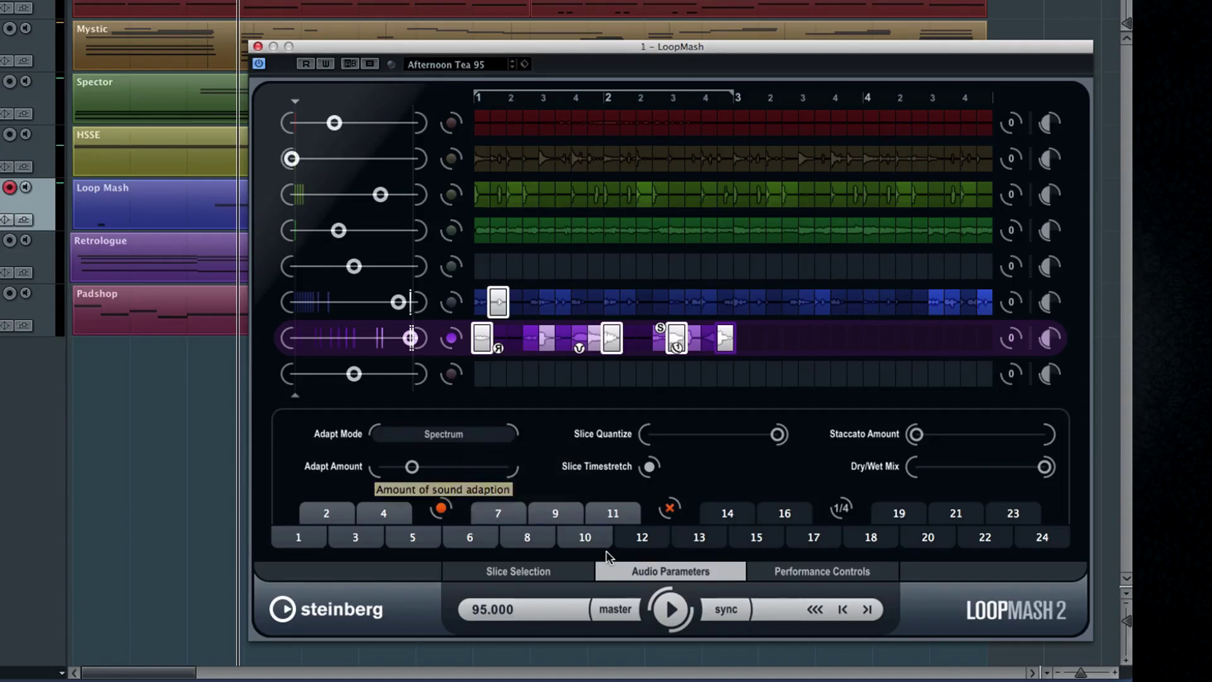
click(812, 571)
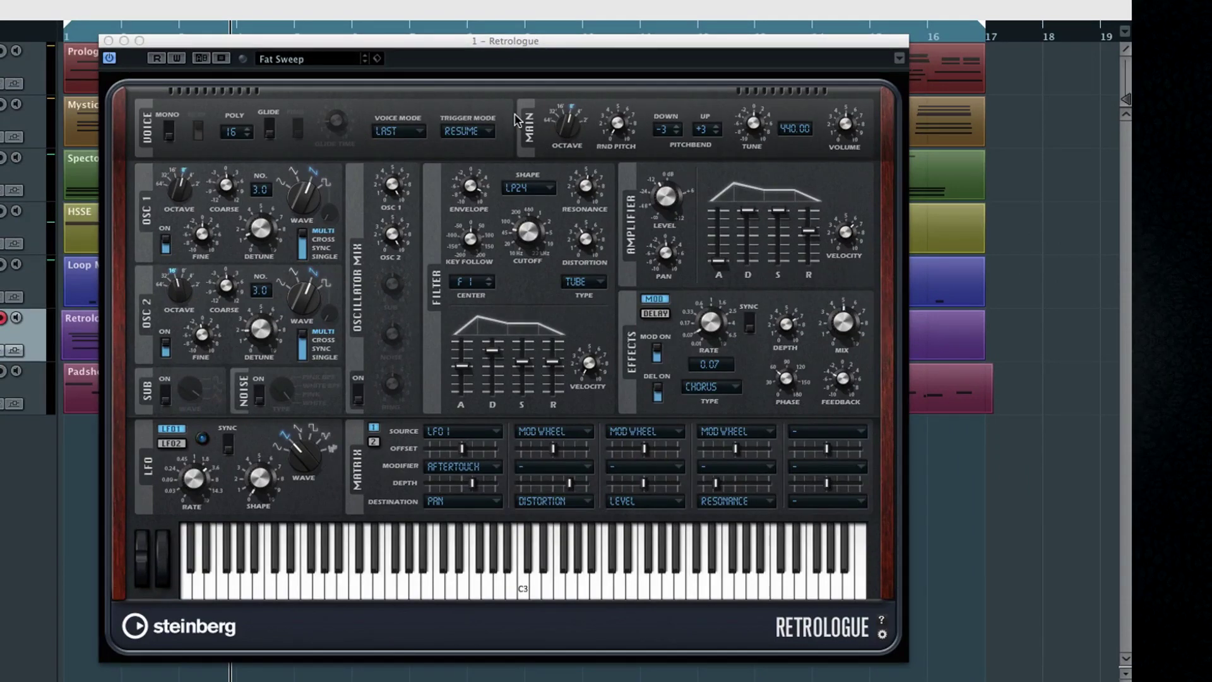
Step: Turn Retrologue's glide on and then back off
click(272, 131)
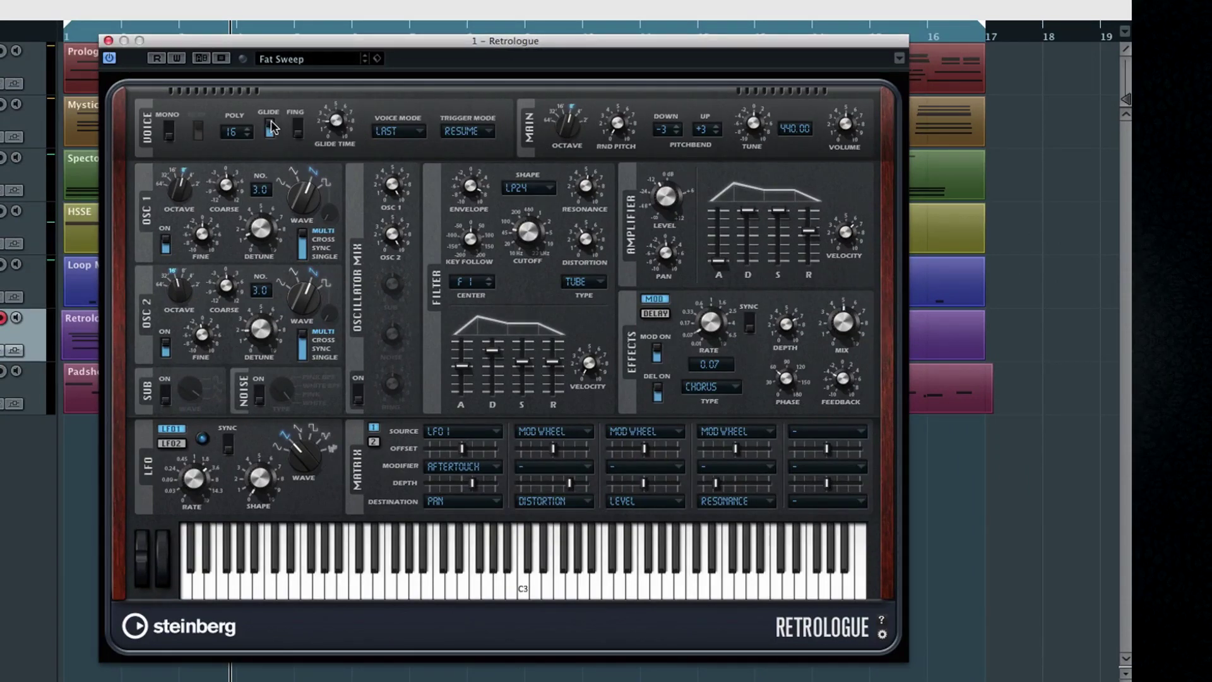
mouse_move(327, 122)
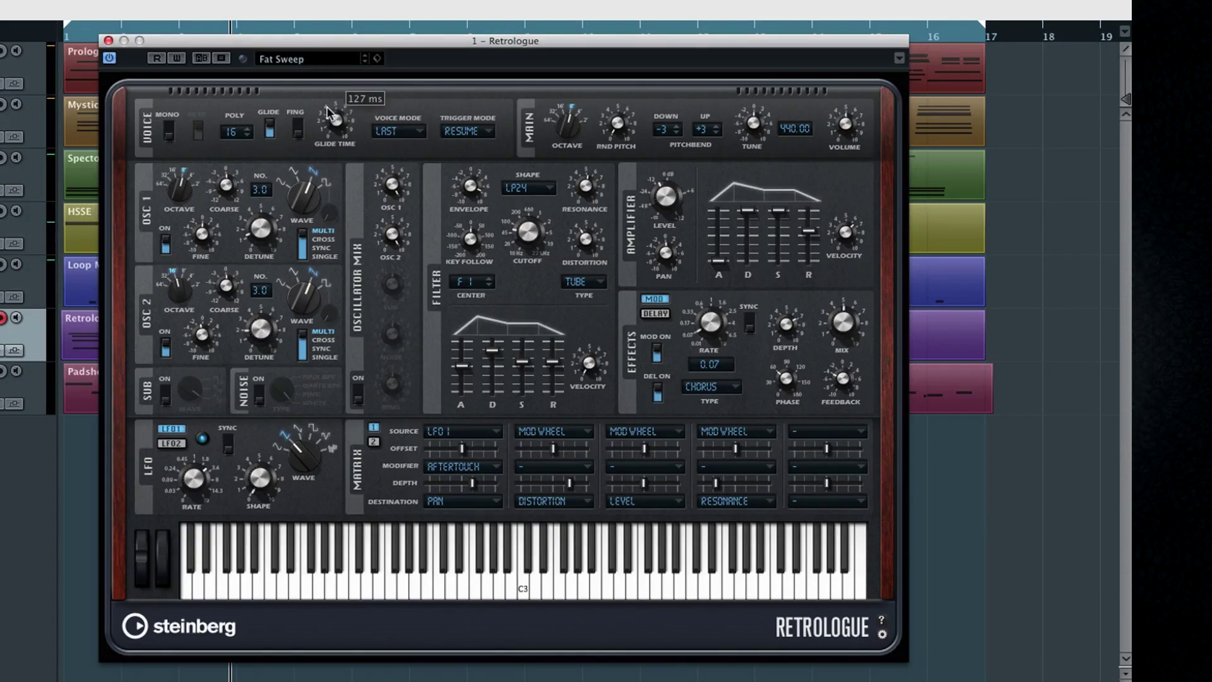
click(271, 129)
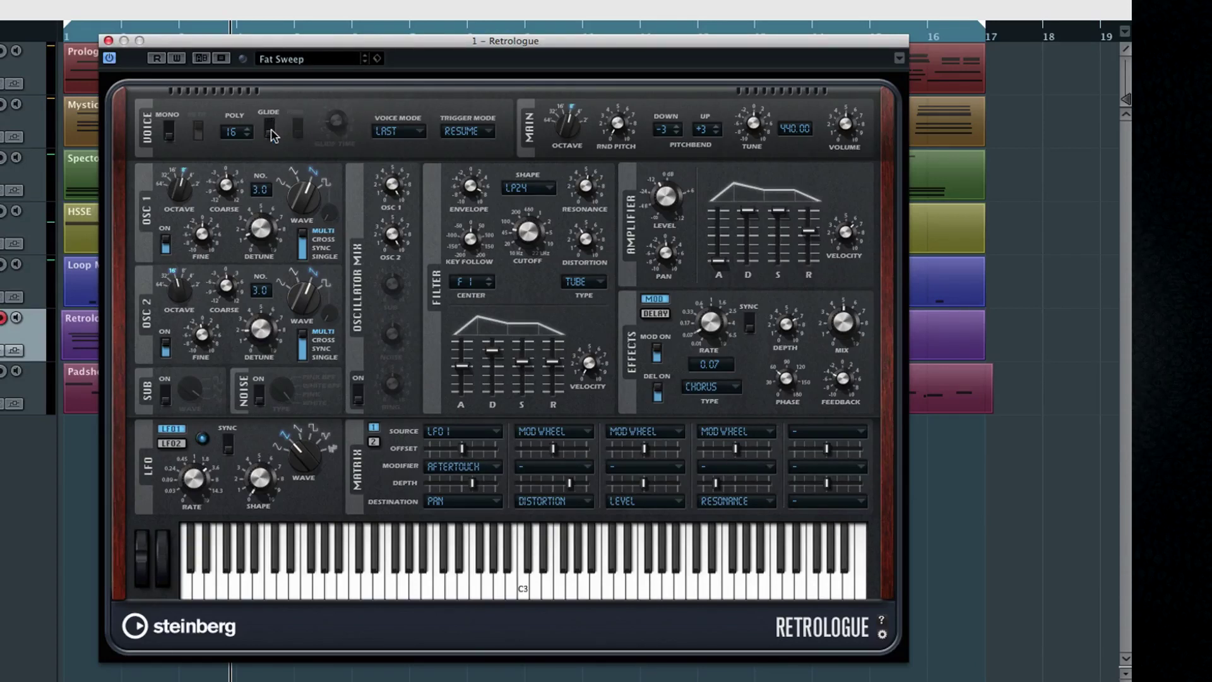
Step: Set oscillator 1 to 6 oscillators, sync mode, and a square waveform
mouse_move(849, 140)
mouse_move(655, 251)
mouse_move(269, 234)
click(260, 188)
mouse_move(259, 221)
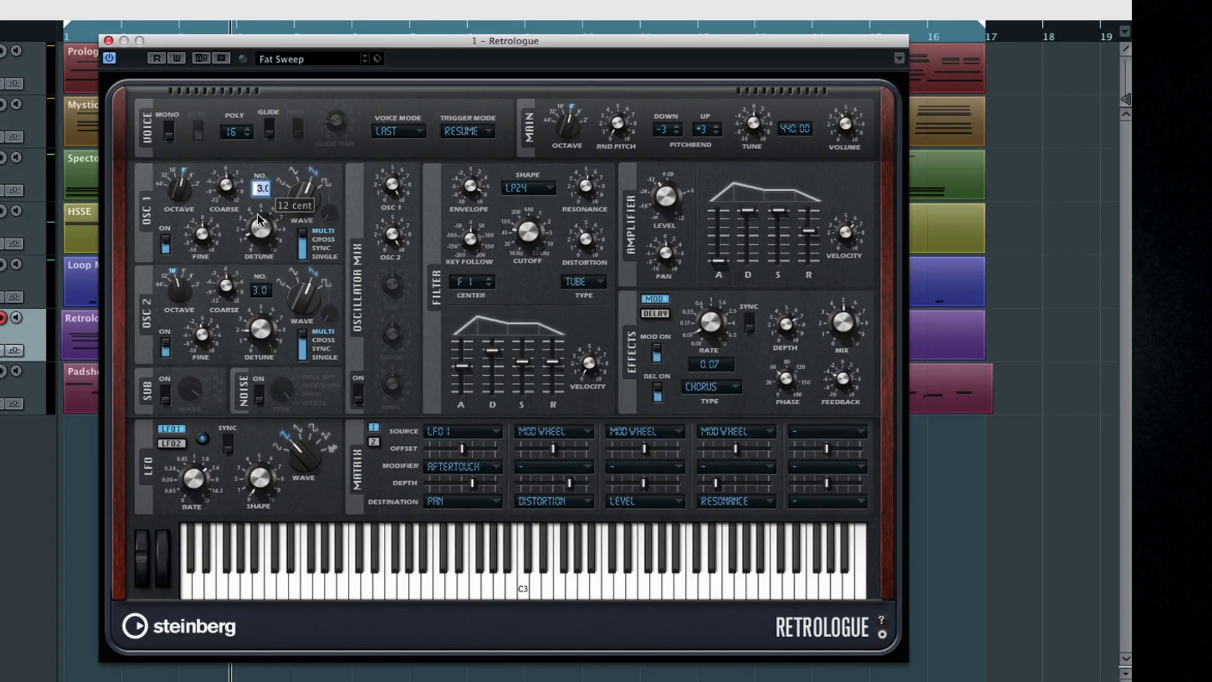
text(6)
key(Return)
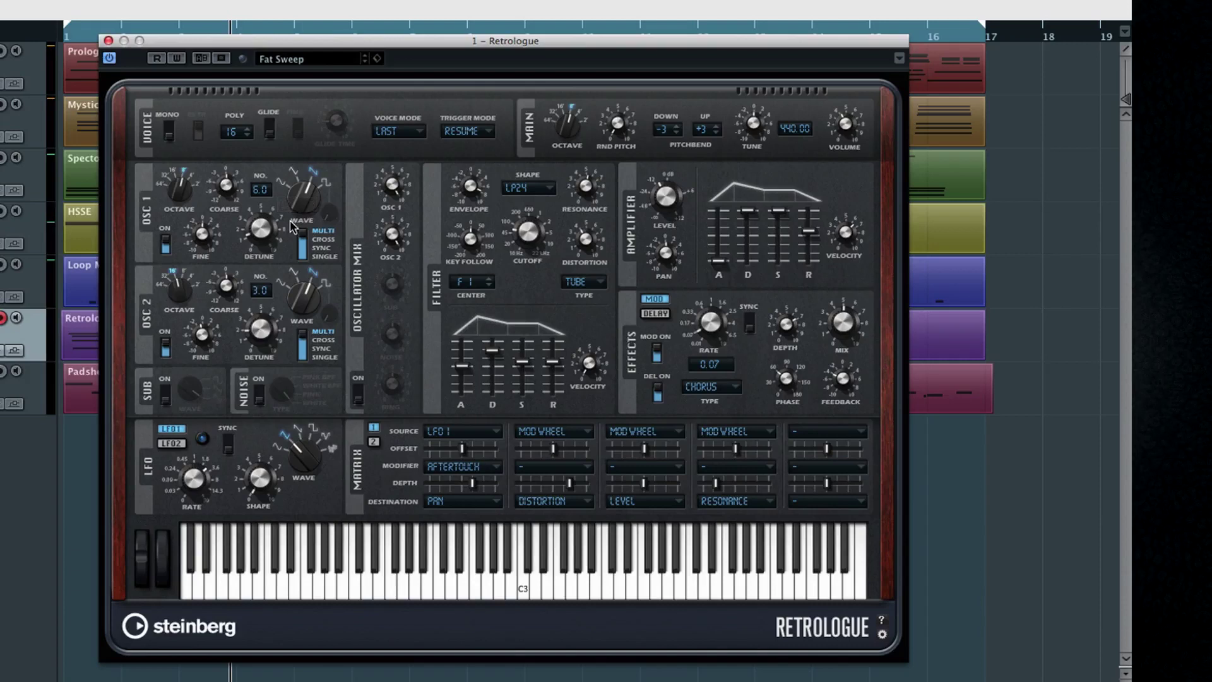
mouse_move(203, 237)
click(303, 252)
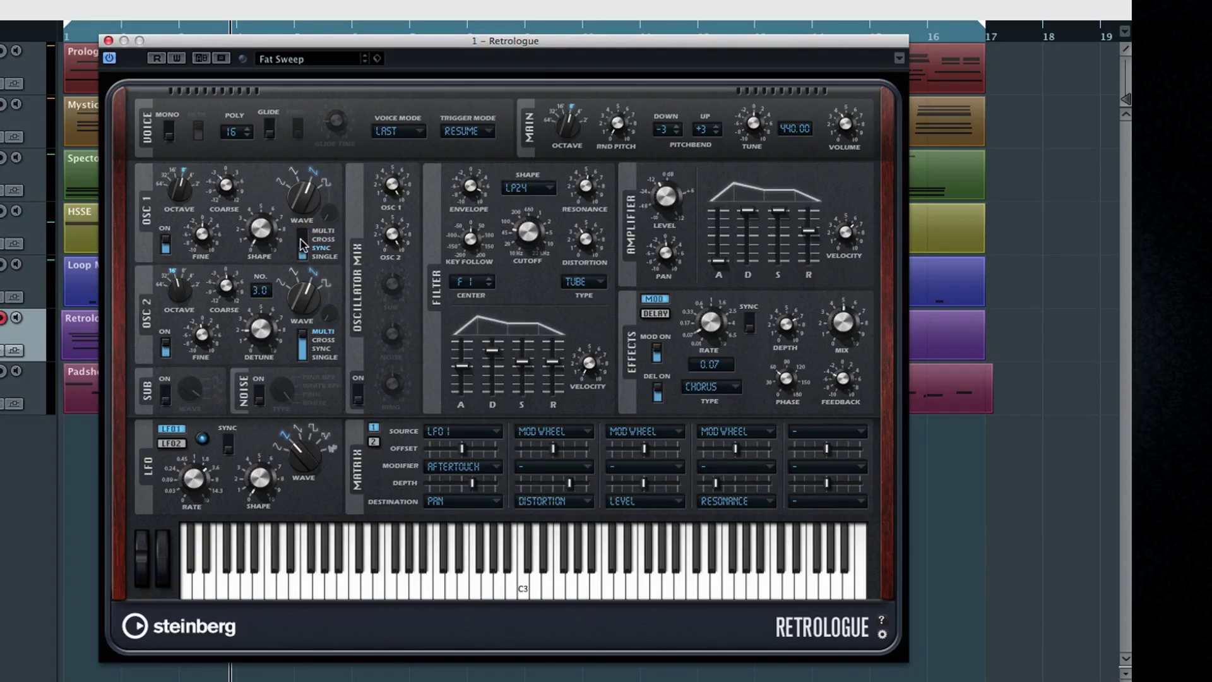
drag(304, 194, 303, 185)
Step: Switch on the ring, noise and sub sources, with ring mix raised to about 55%
click(358, 395)
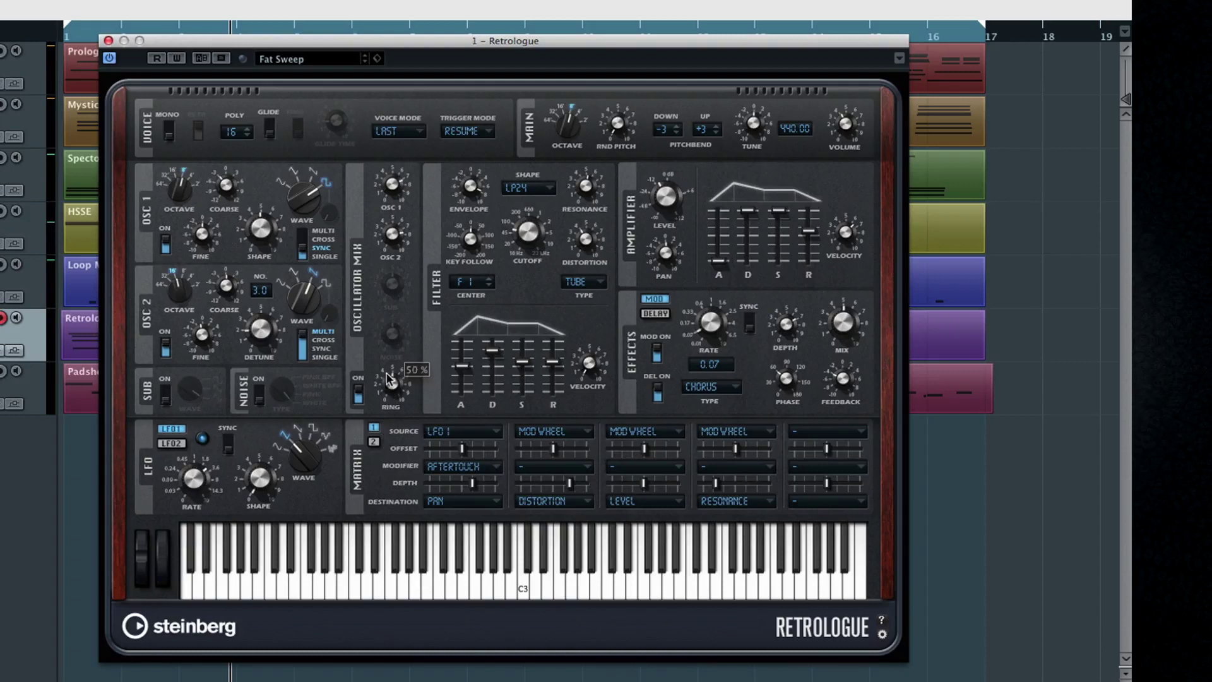
click(259, 395)
click(164, 395)
drag(390, 404, 392, 398)
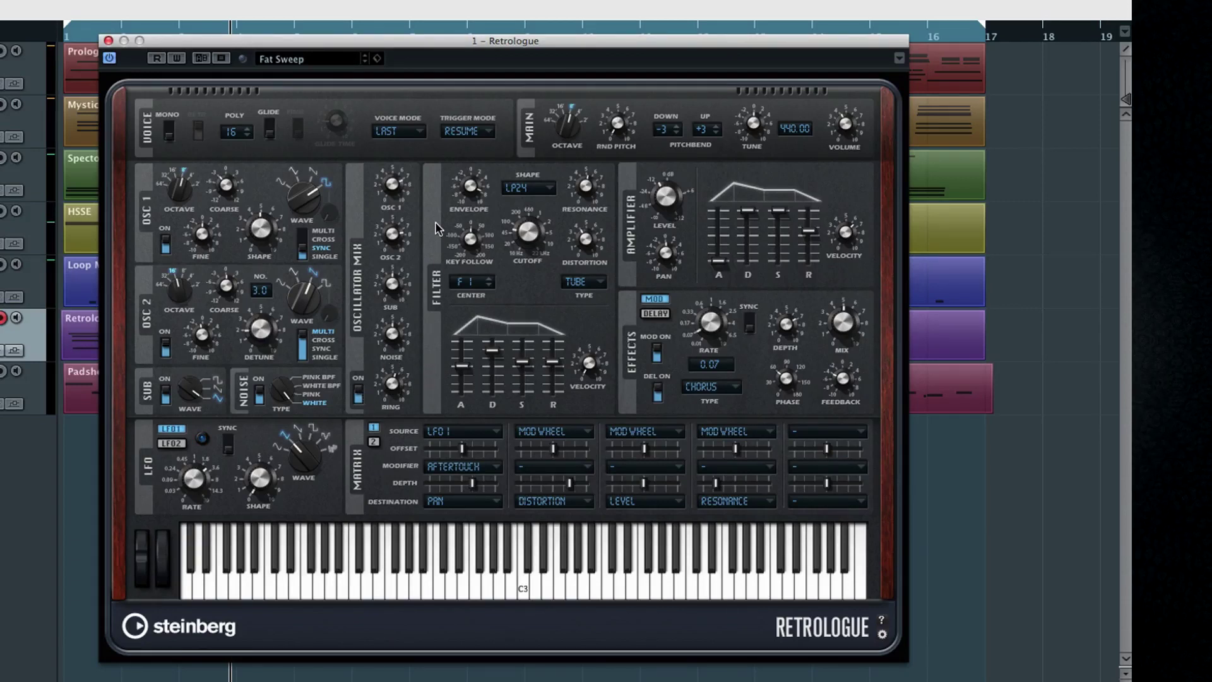
click(548, 189)
Step: Keep the LP24 filter, lower cutoff to about 61 Hz, raise resonance past 61, and set distortion to 41%
click(522, 187)
click(548, 190)
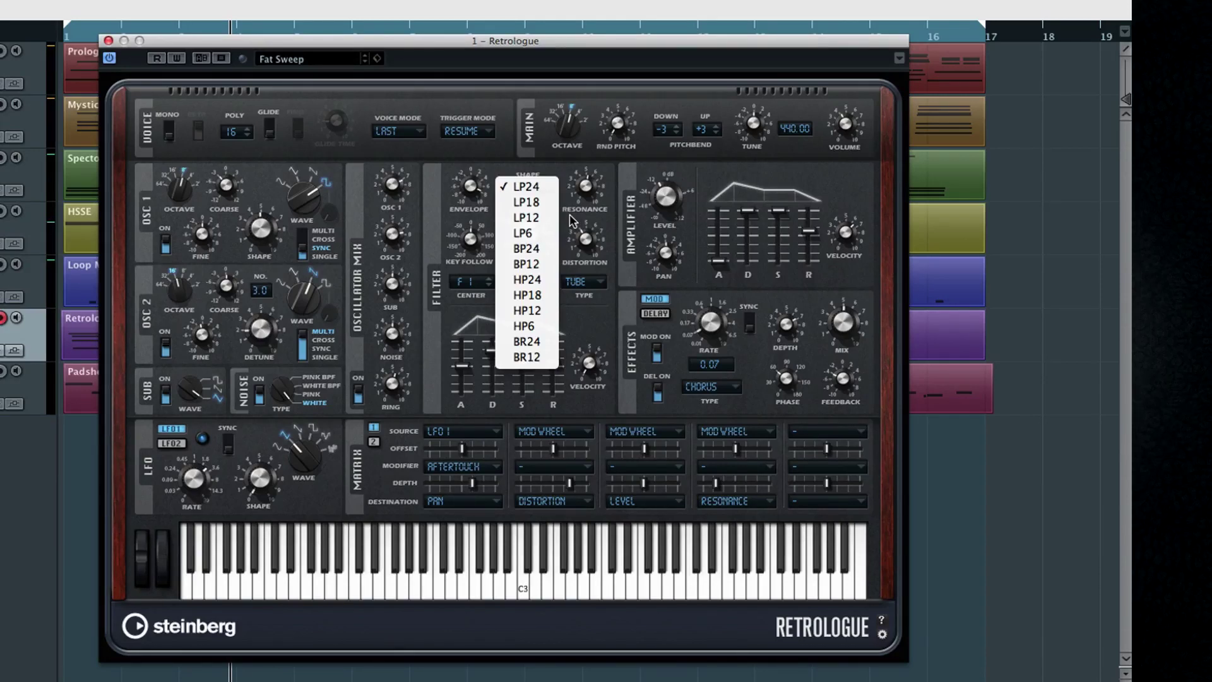
click(572, 220)
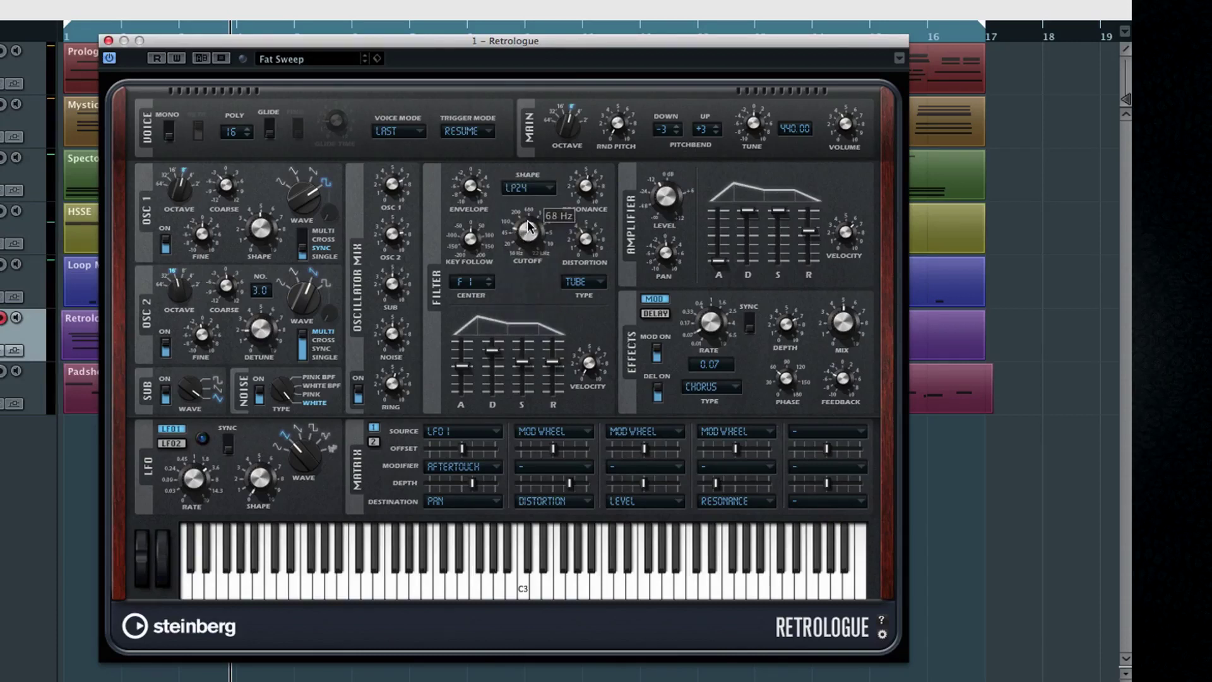
drag(533, 201, 532, 239)
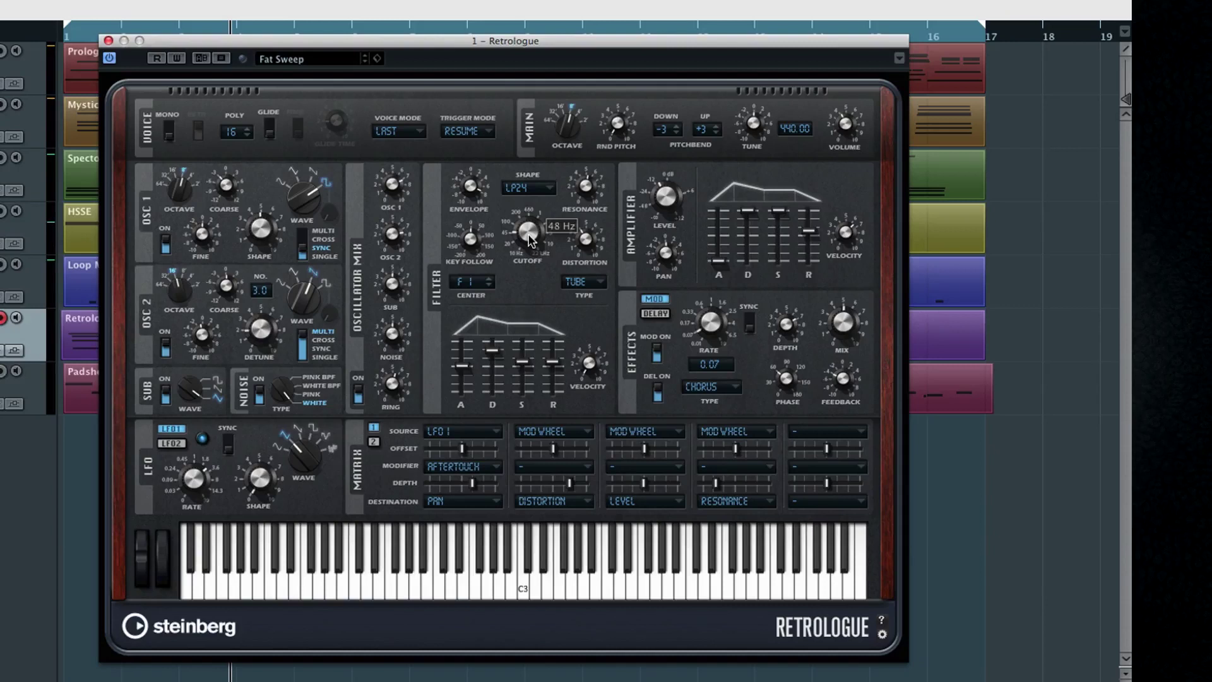
mouse_move(582, 199)
mouse_down()
mouse_move(581, 171)
mouse_move(582, 200)
mouse_up()
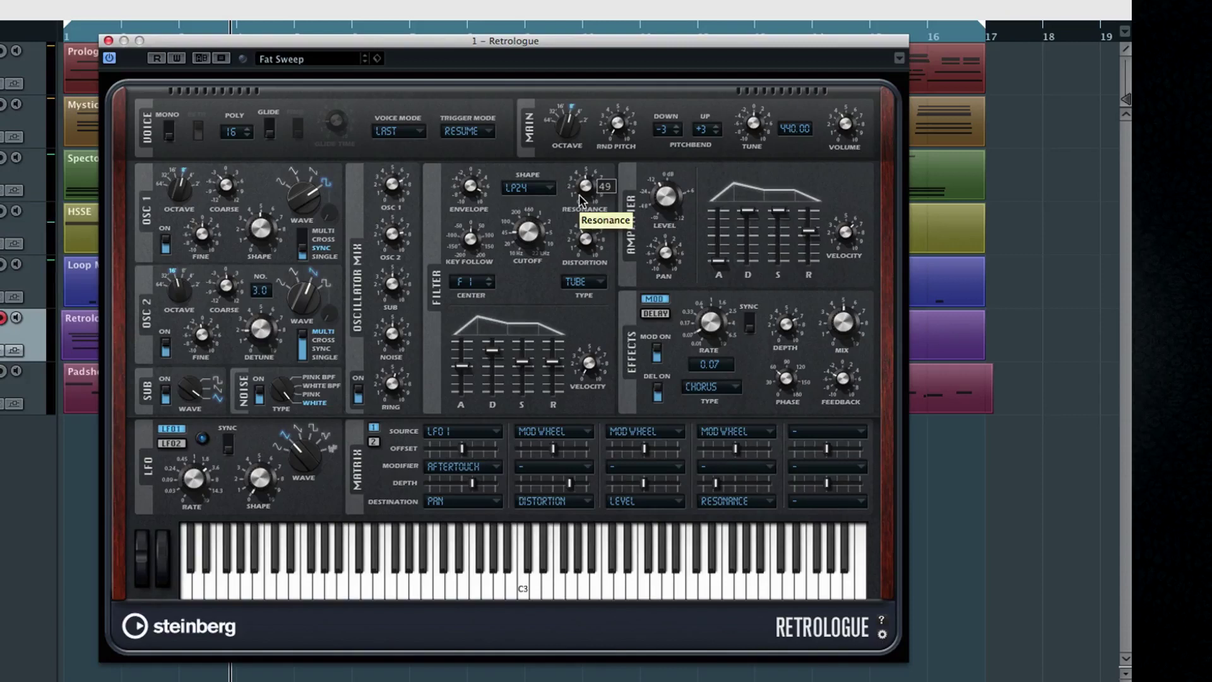
mouse_move(579, 199)
mouse_down()
mouse_move(581, 126)
mouse_move(571, 228)
mouse_move(568, 187)
mouse_up()
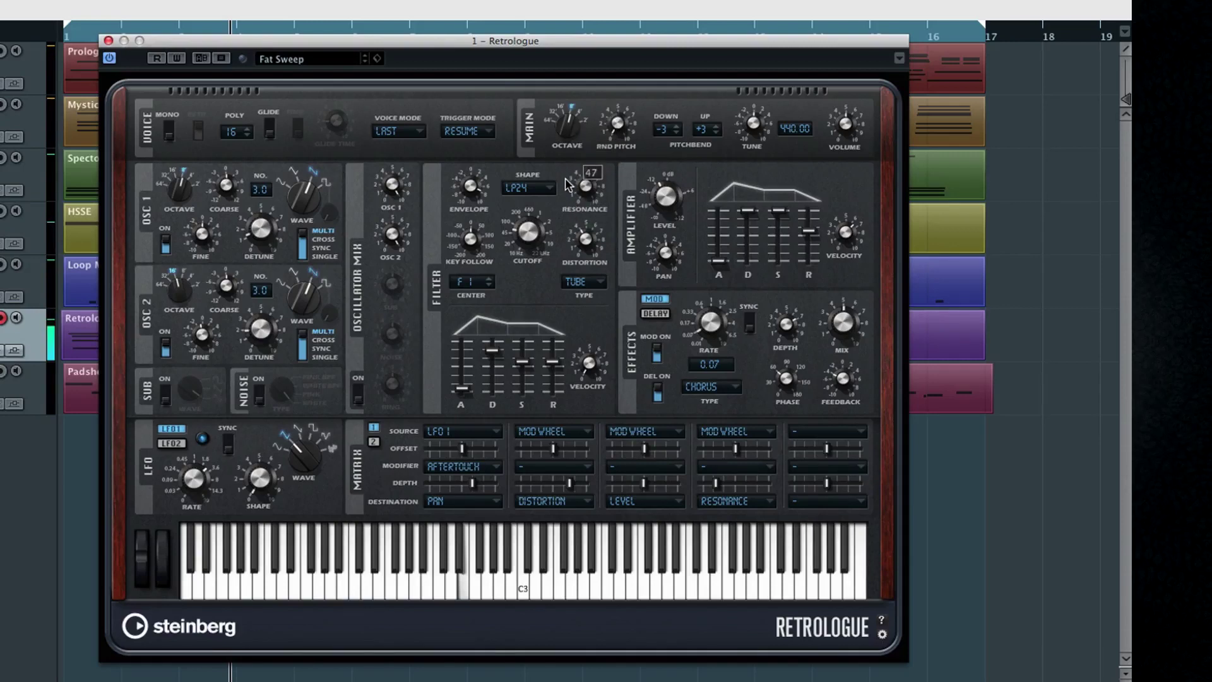
drag(565, 135, 565, 95)
mouse_move(586, 240)
drag(586, 240, 584, 241)
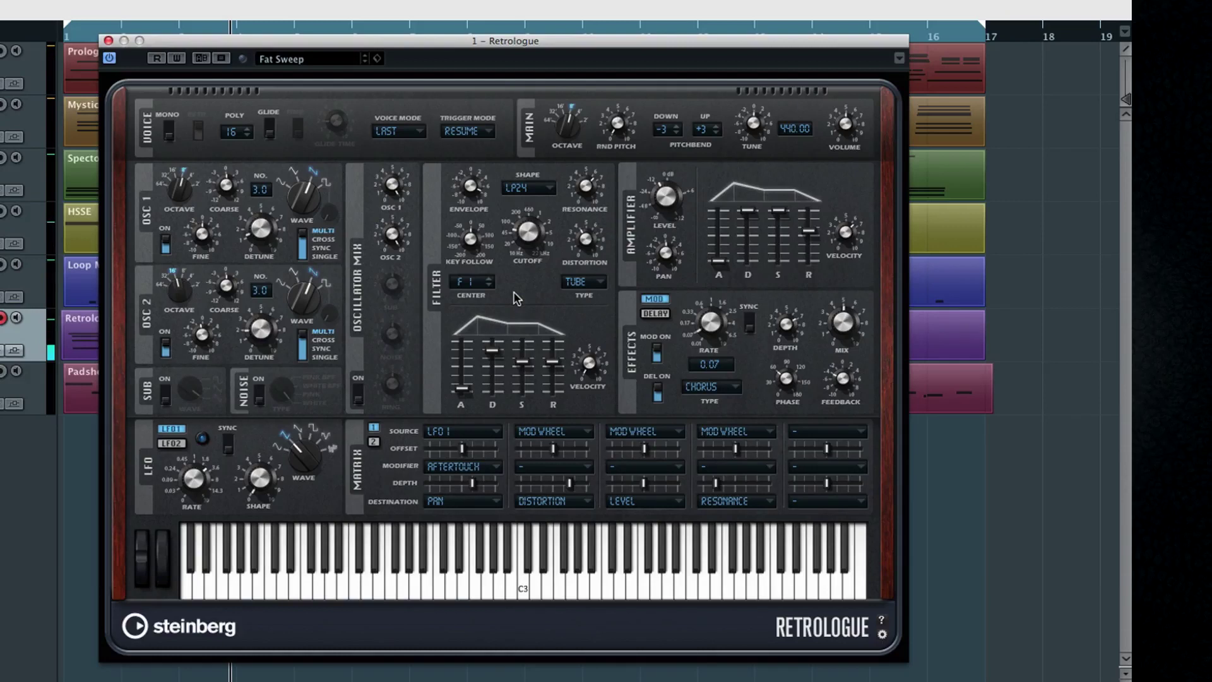
Step: Try several filter envelope attack times, lengthen the amplifier attack, and settle the filter attack at about 1509 ms
mouse_move(465, 392)
drag(465, 392, 467, 368)
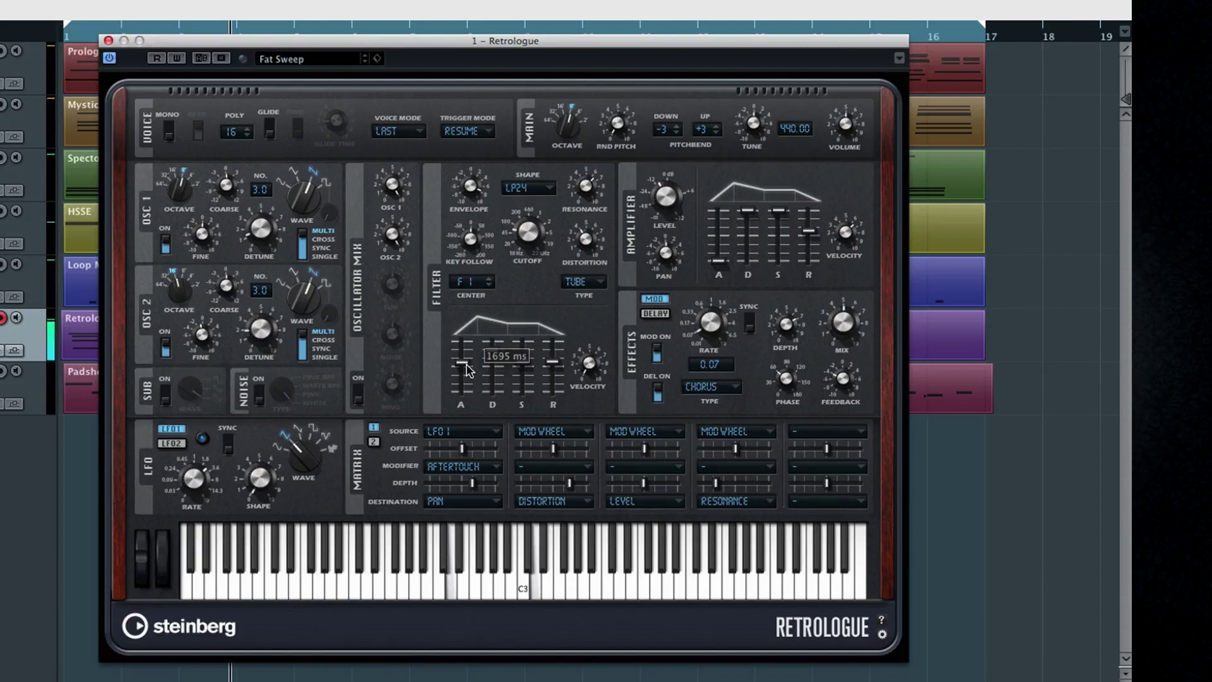
drag(467, 369, 468, 354)
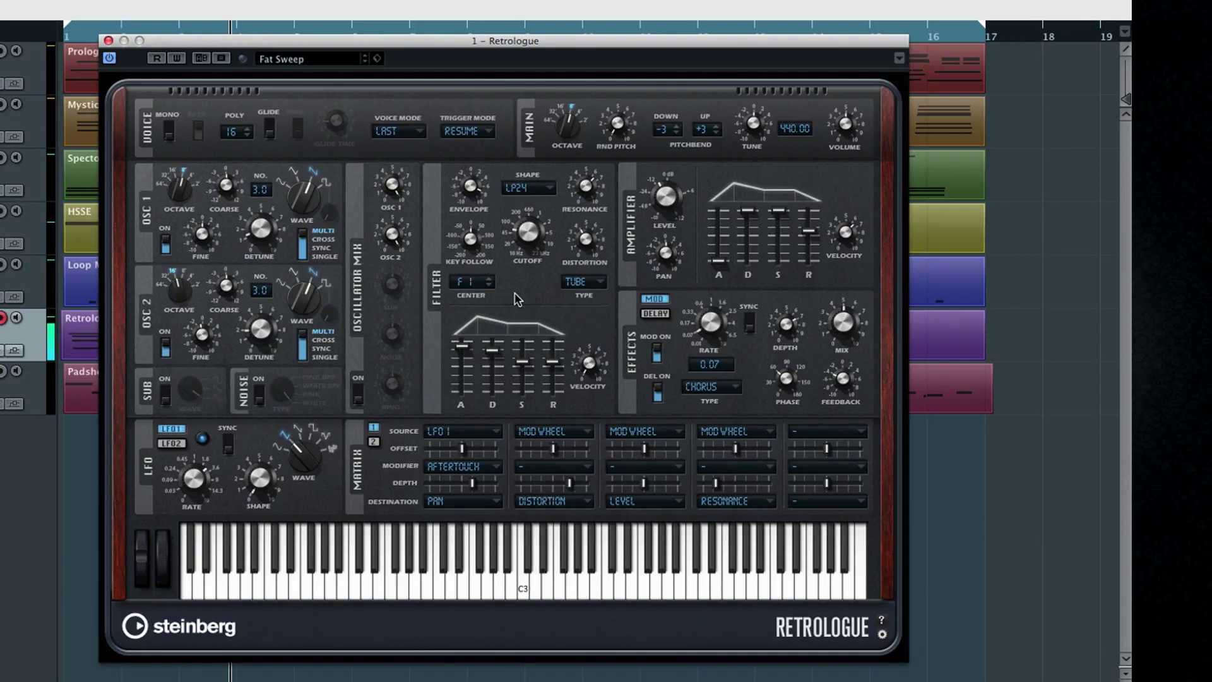
mouse_move(467, 352)
drag(467, 351, 496, 354)
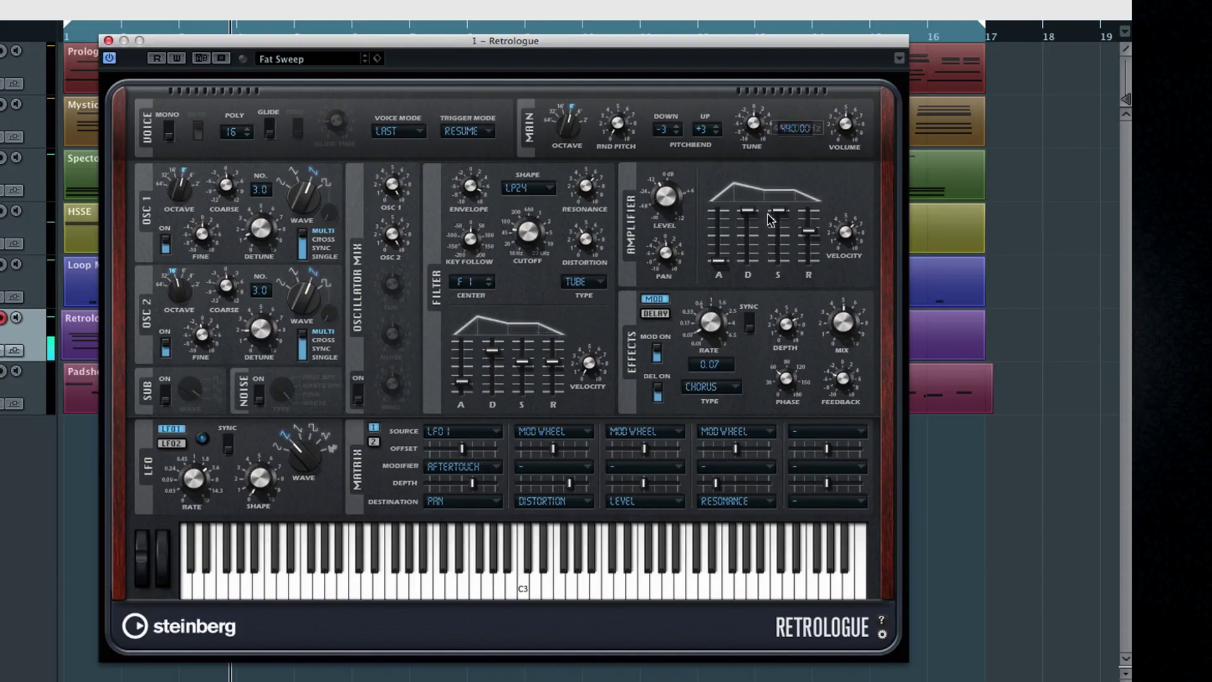
drag(719, 261, 724, 227)
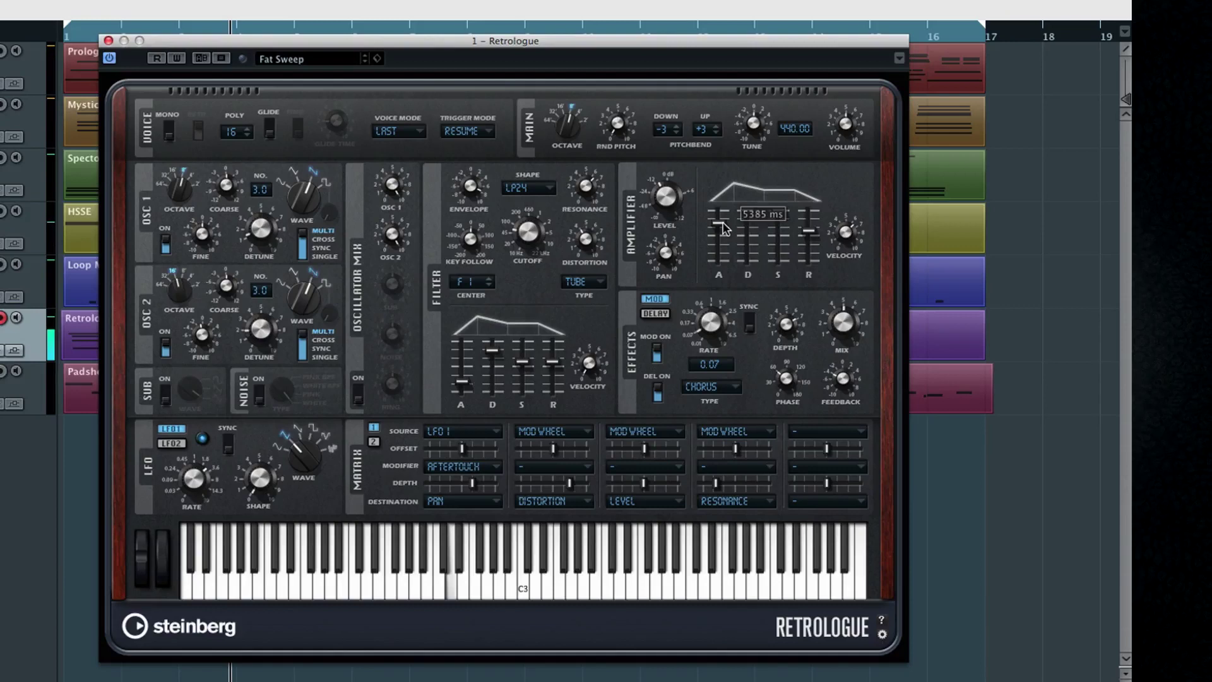
mouse_move(497, 376)
drag(463, 382, 469, 371)
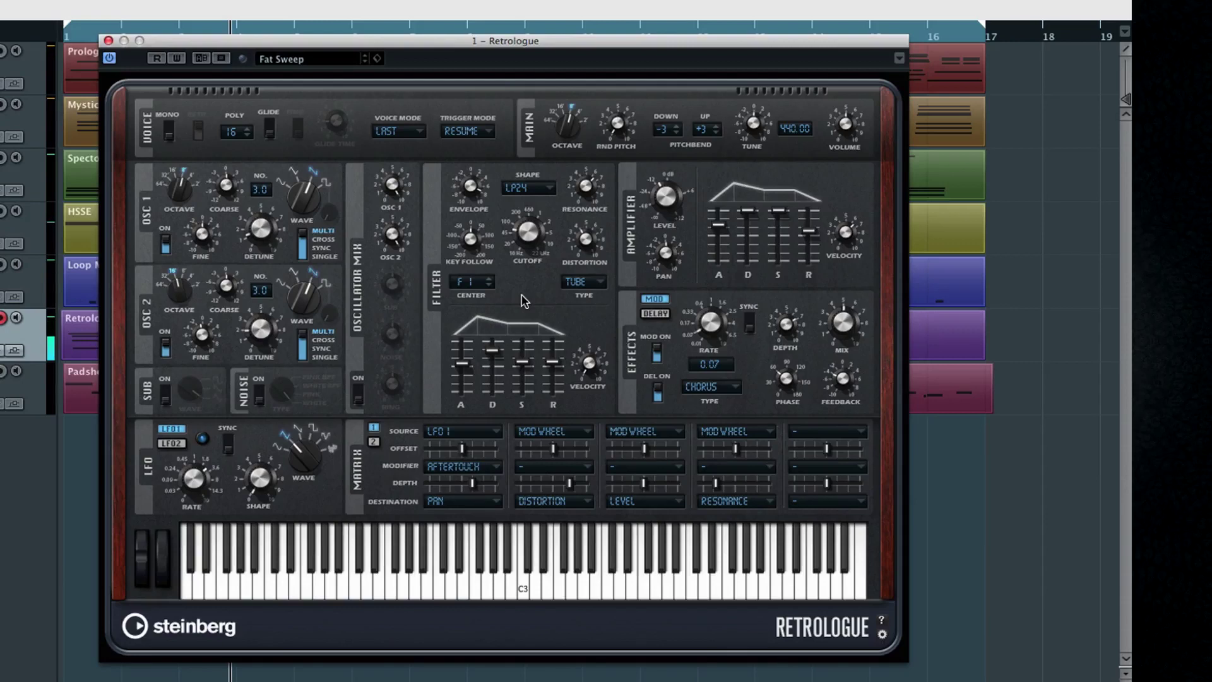
Step: Look over the delay effect and LFO 2 settings, then sync LFO 1 to the tempo
click(664, 317)
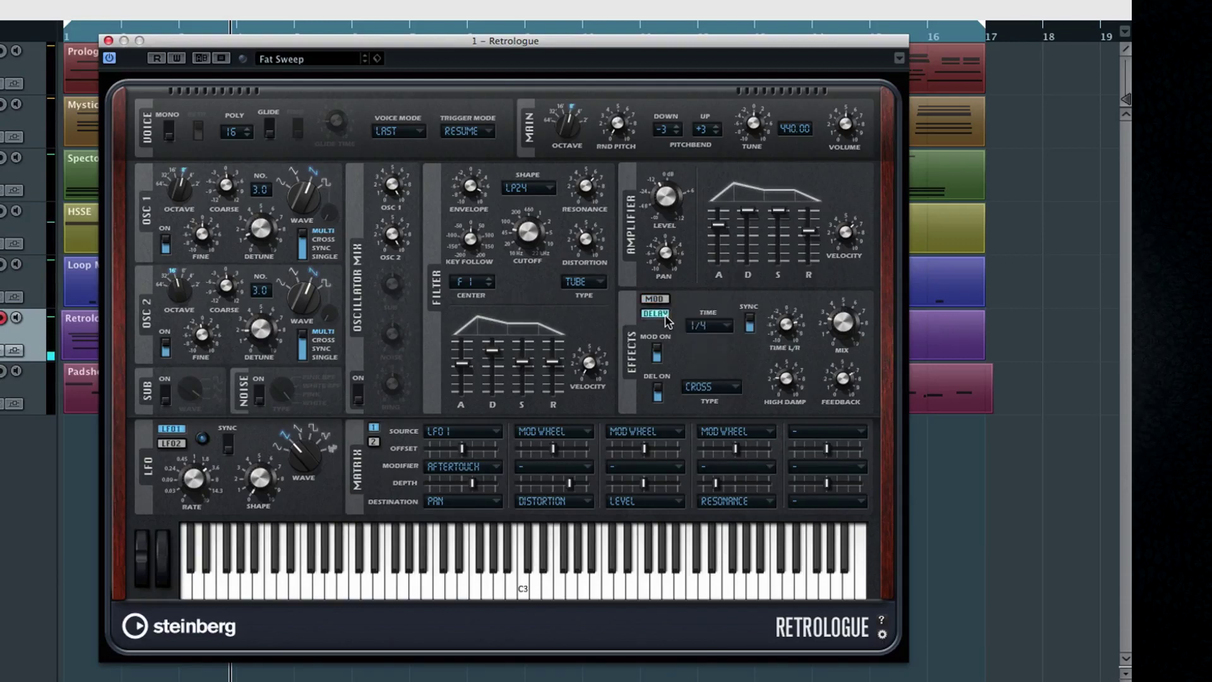
click(656, 301)
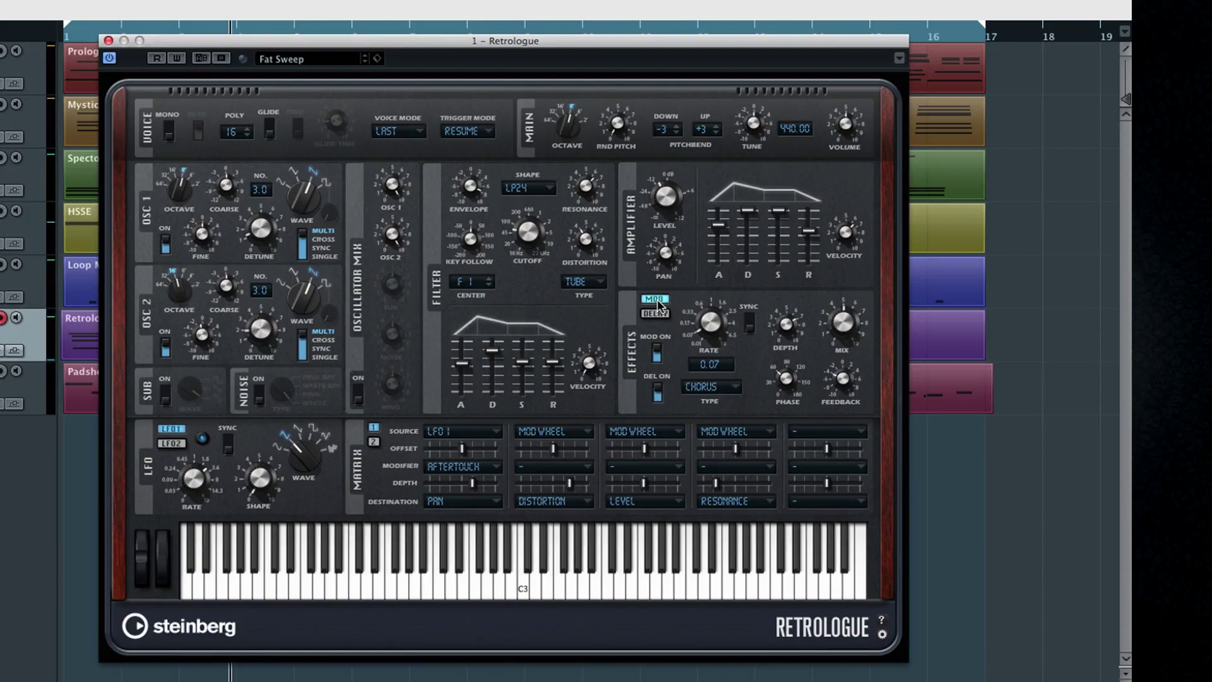
click(180, 442)
click(172, 429)
mouse_move(192, 487)
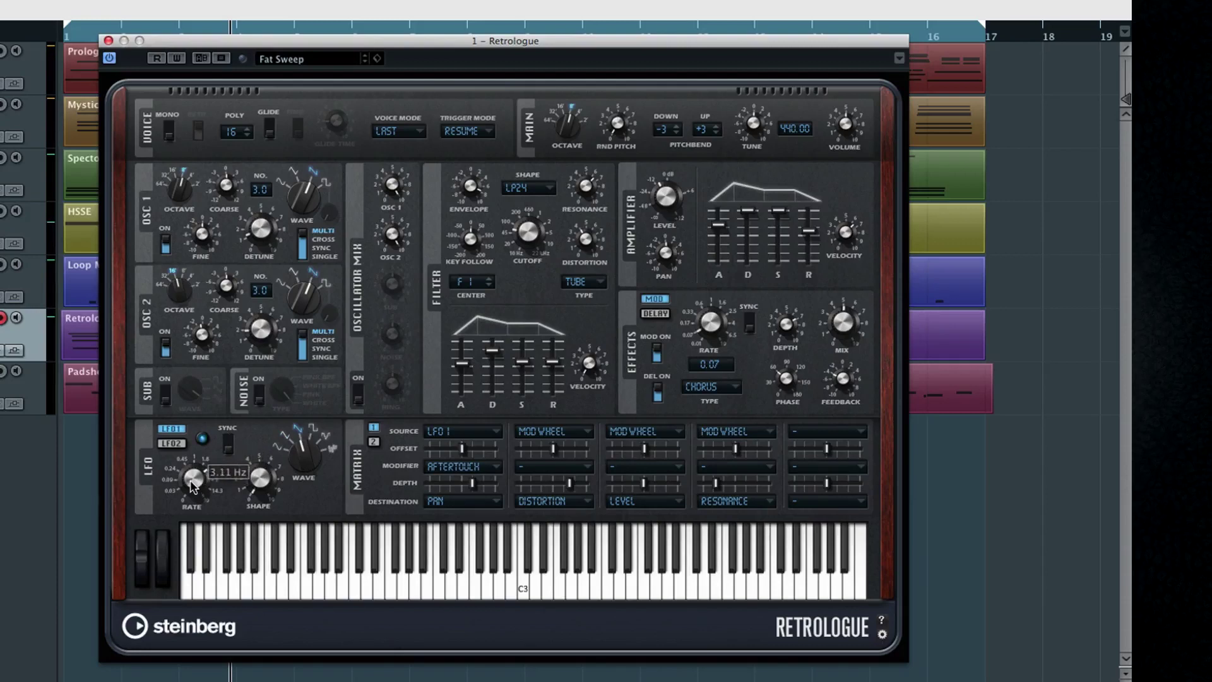
click(229, 444)
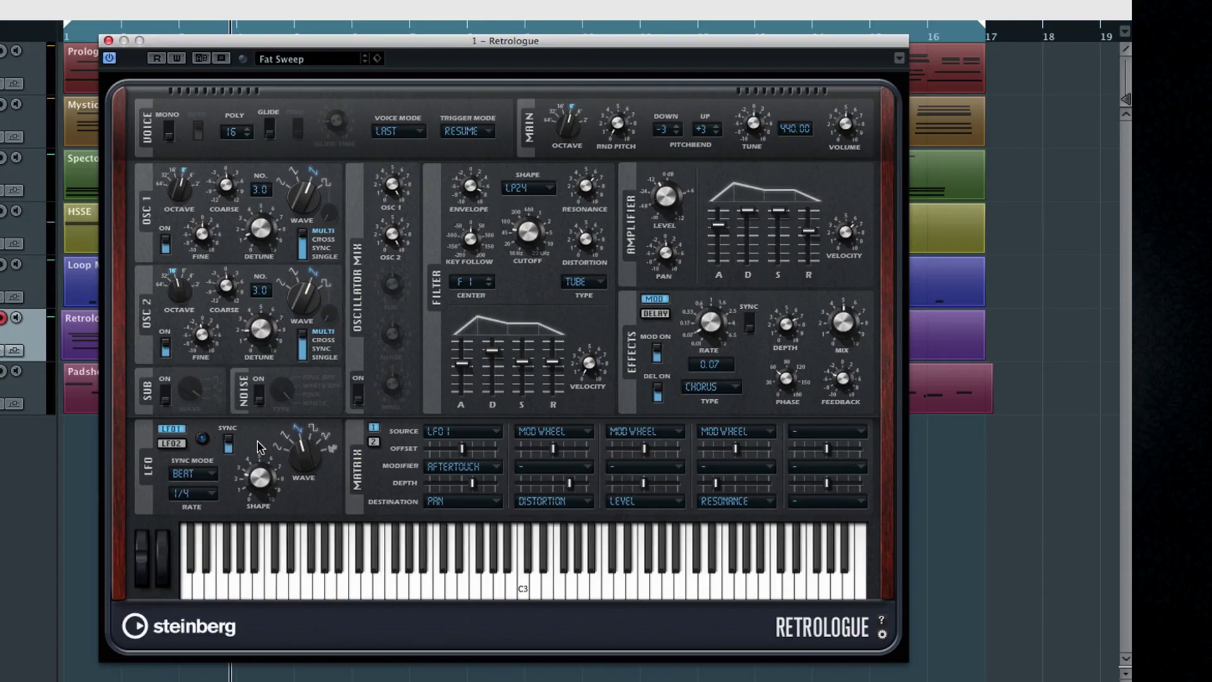
Step: Route matrix slot 1 as LFO 1 to Pan with an LFO 2 modifier, then raise depth and offset, auditioning C3
click(493, 433)
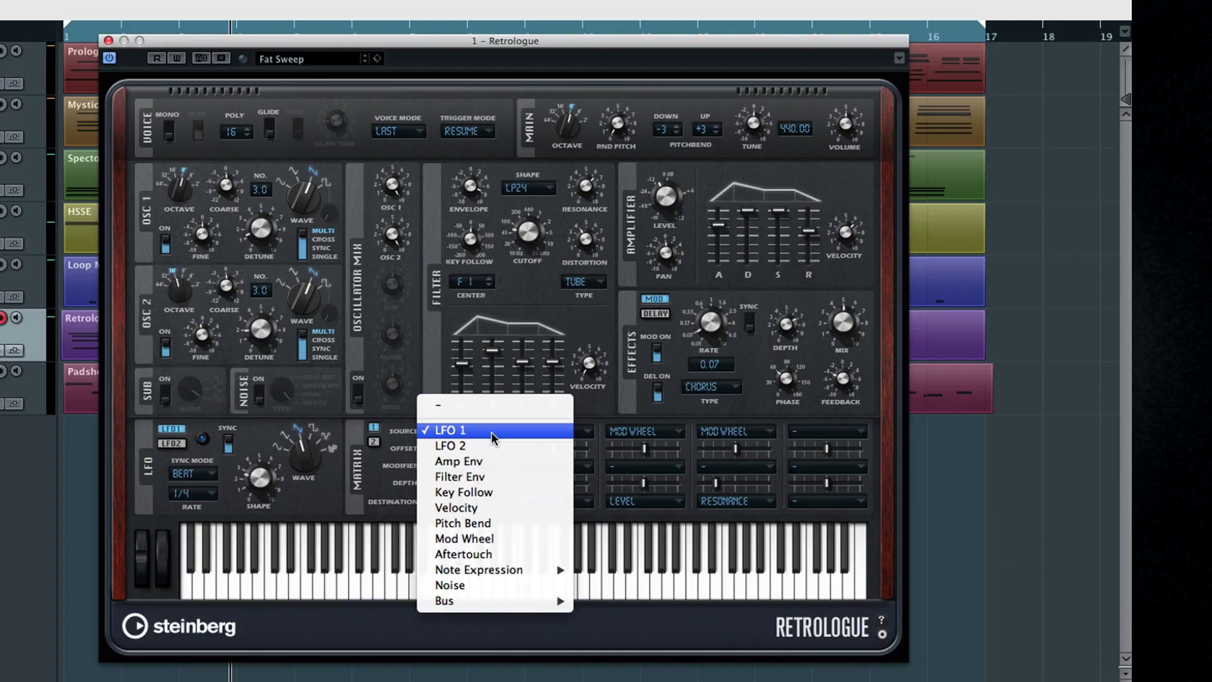
click(491, 432)
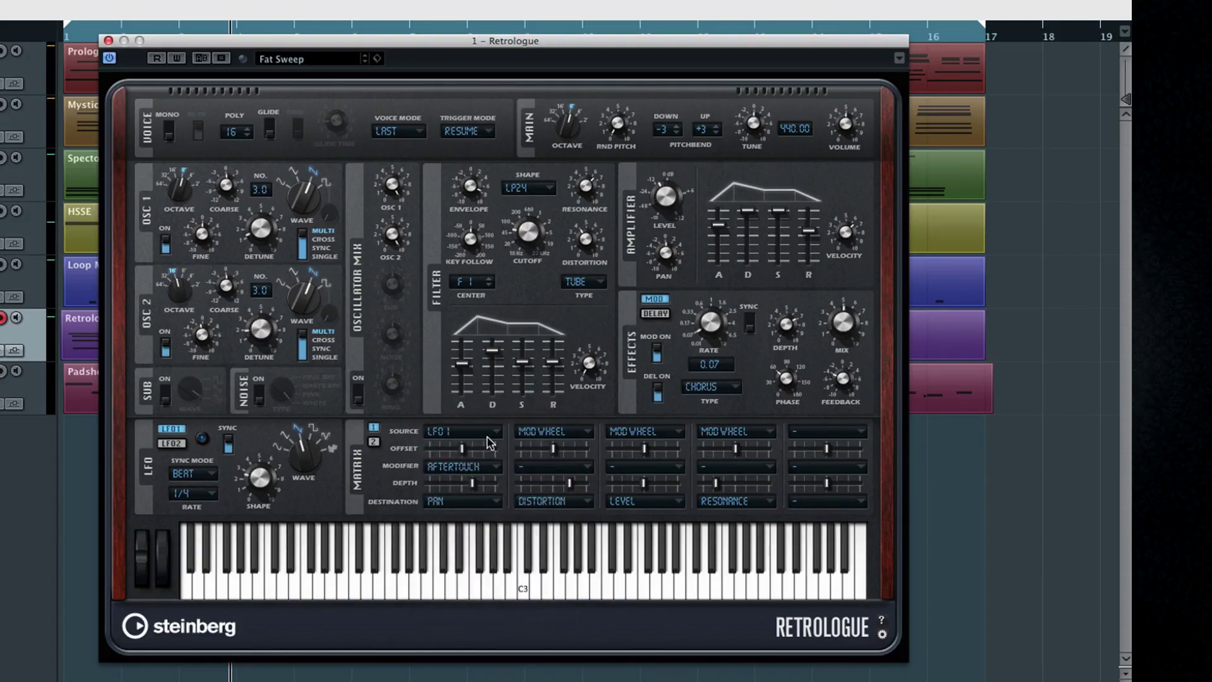
click(472, 467)
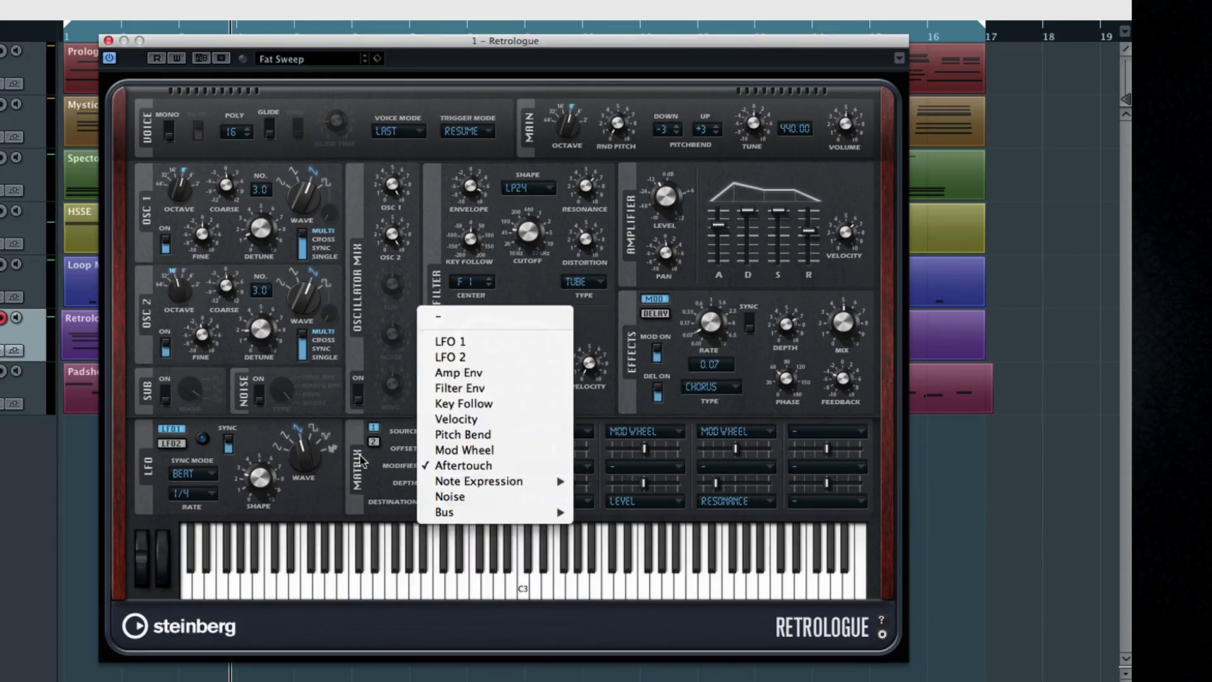
click(455, 358)
click(471, 502)
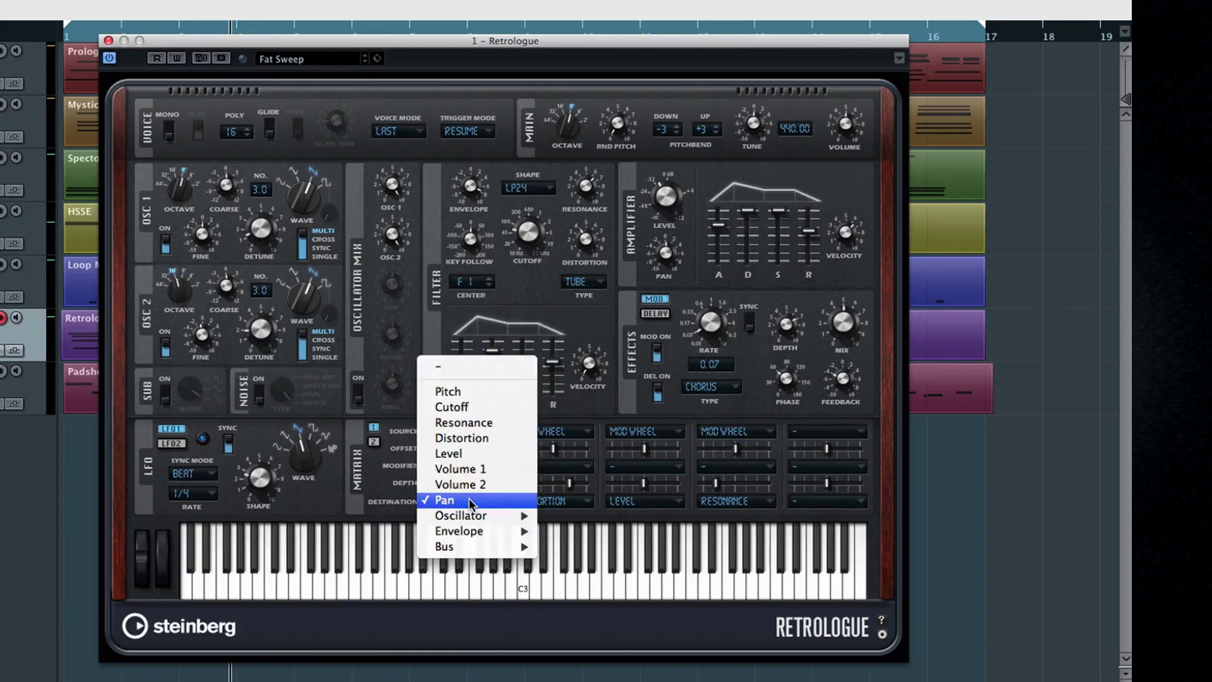
click(470, 501)
click(527, 585)
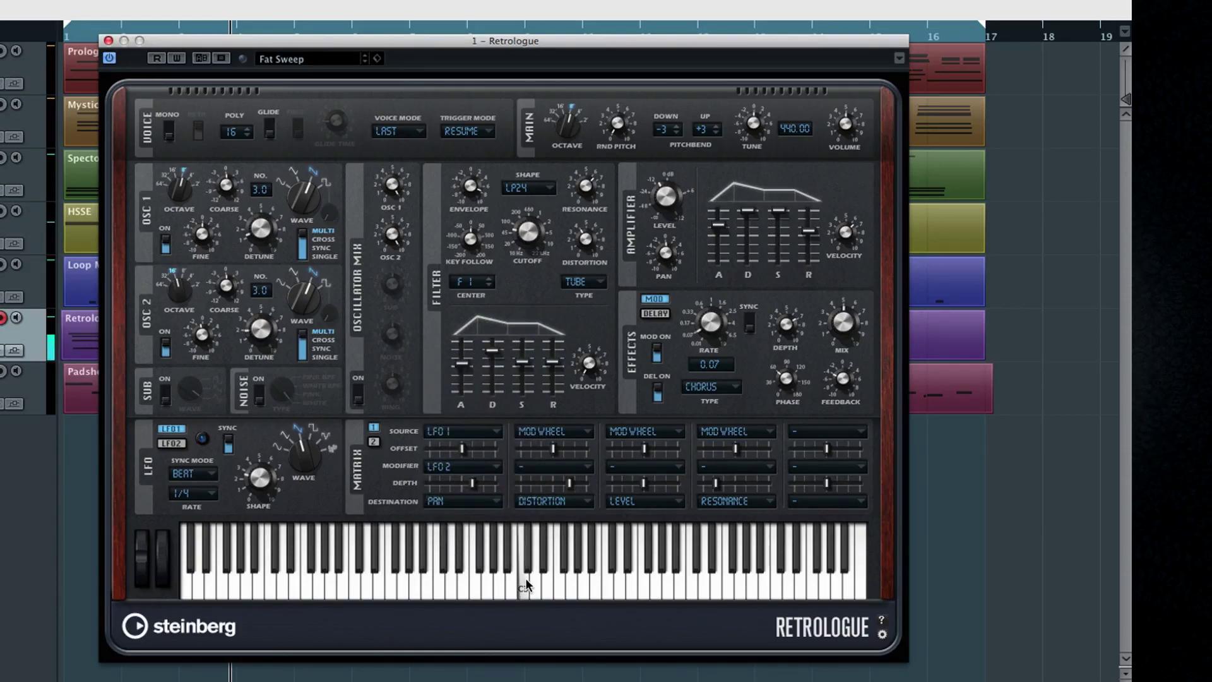
drag(472, 483, 503, 453)
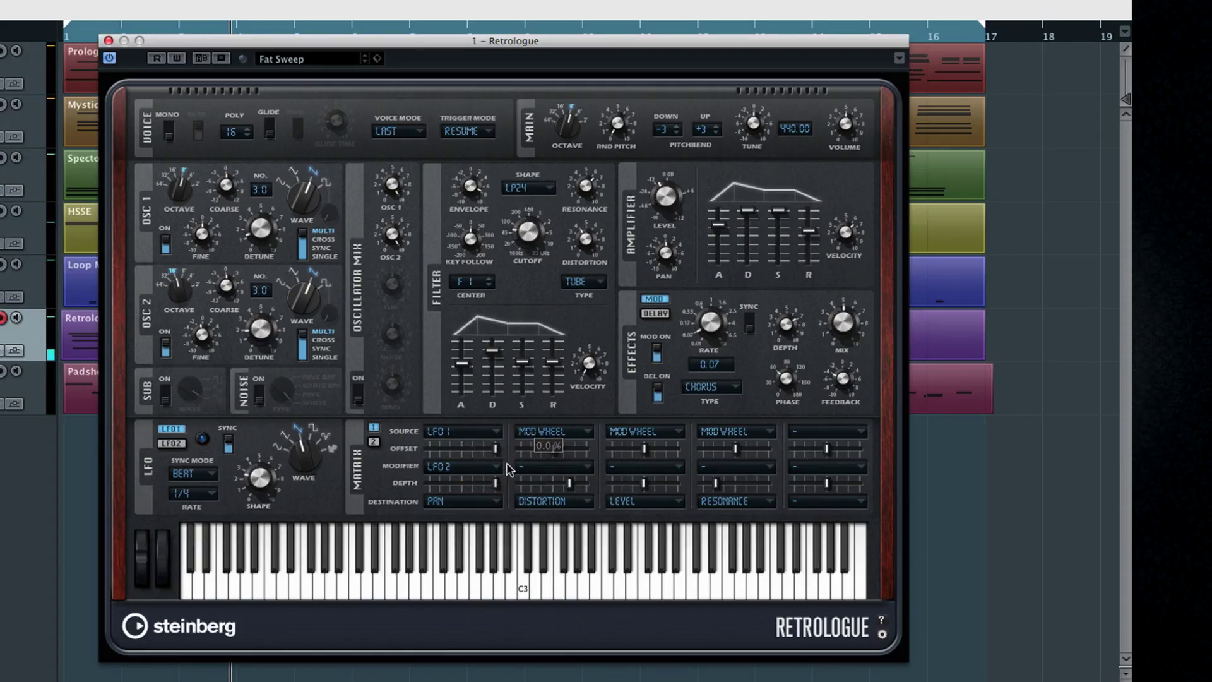
click(522, 581)
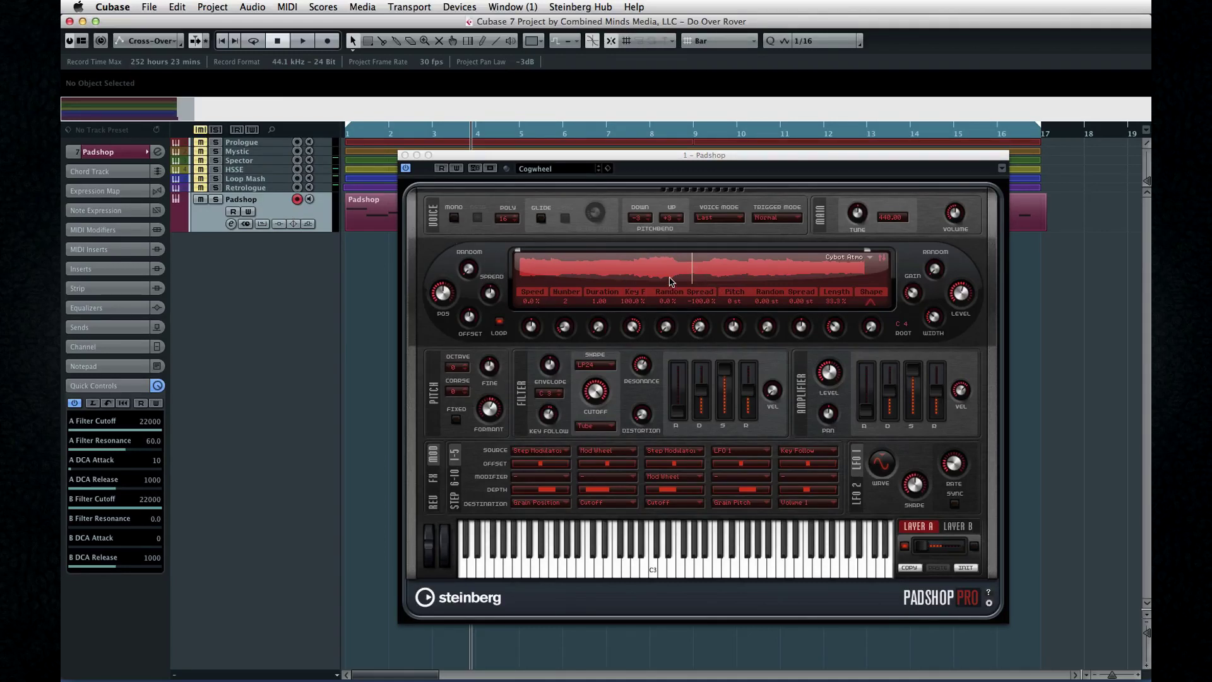
Step: Move Padshop Pro's grain position earlier and tune it up to 441.27 Hz
drag(442, 296, 444, 260)
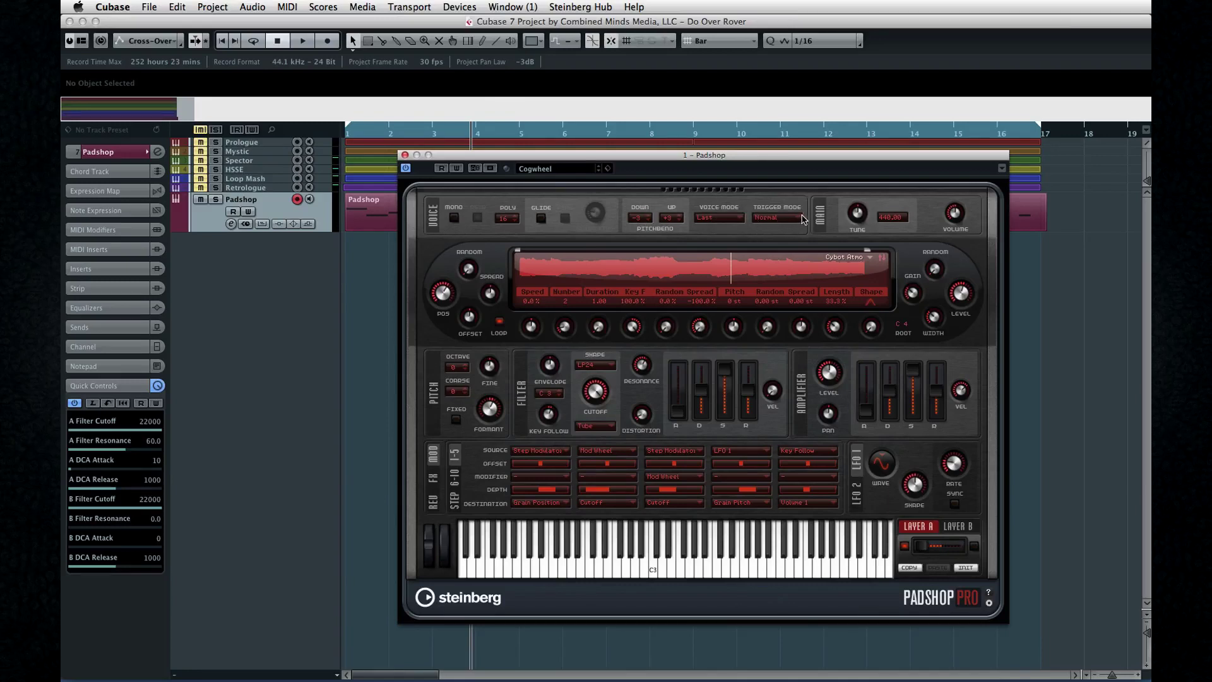
drag(859, 217, 794, 233)
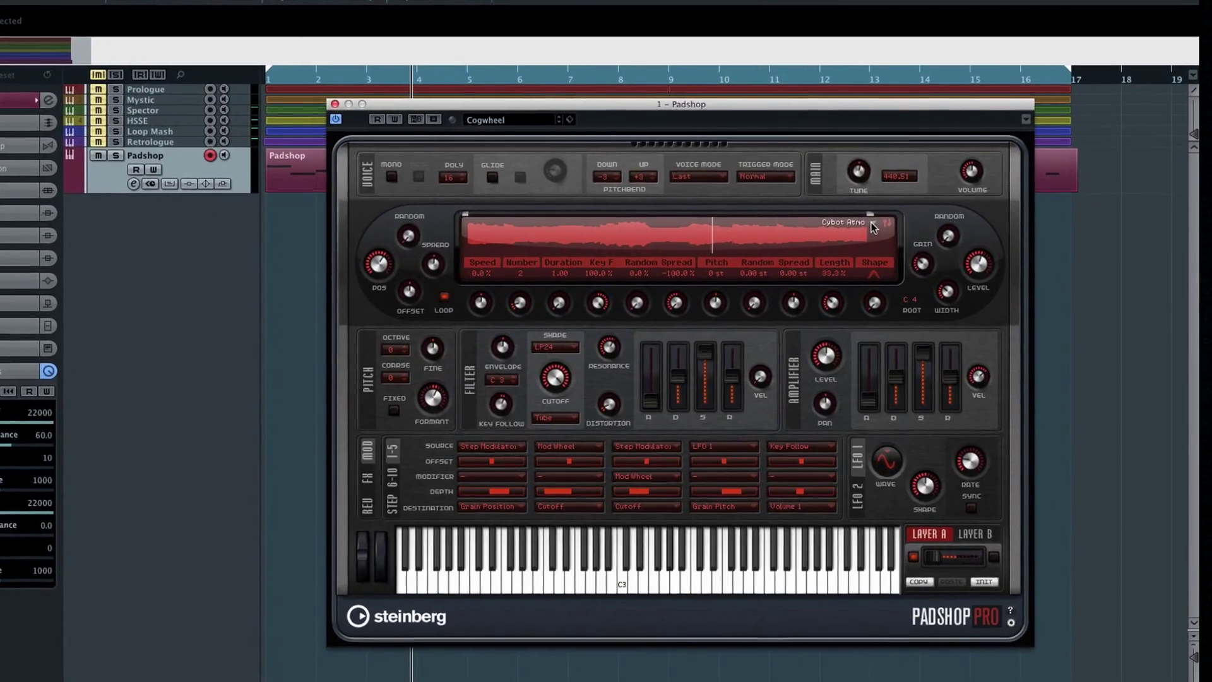
Step: Load the Cybot Atmo sample from the Padshop sample folders
click(873, 225)
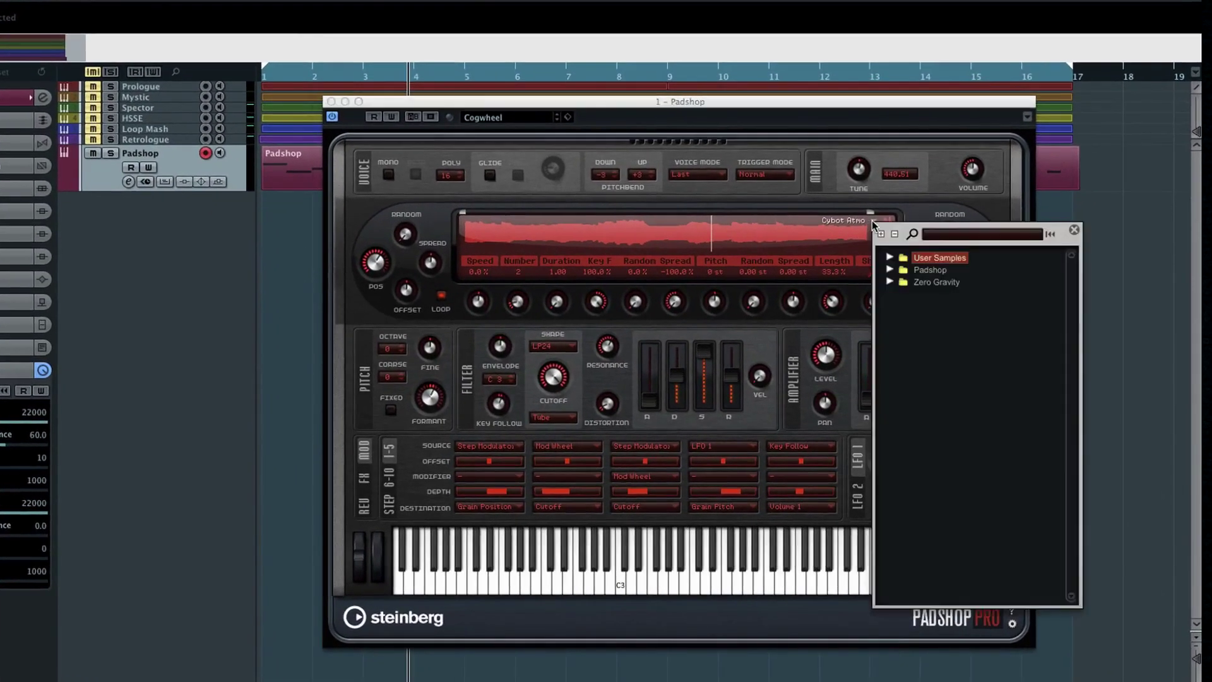
click(889, 270)
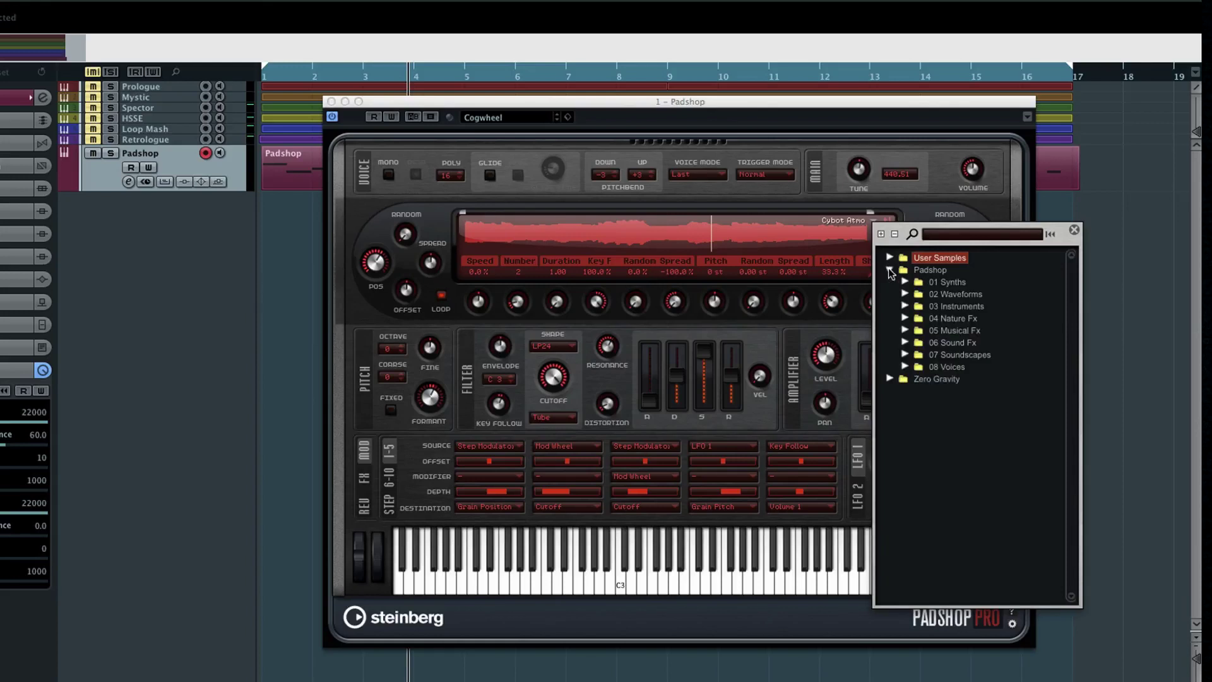
click(905, 294)
click(950, 382)
click(949, 384)
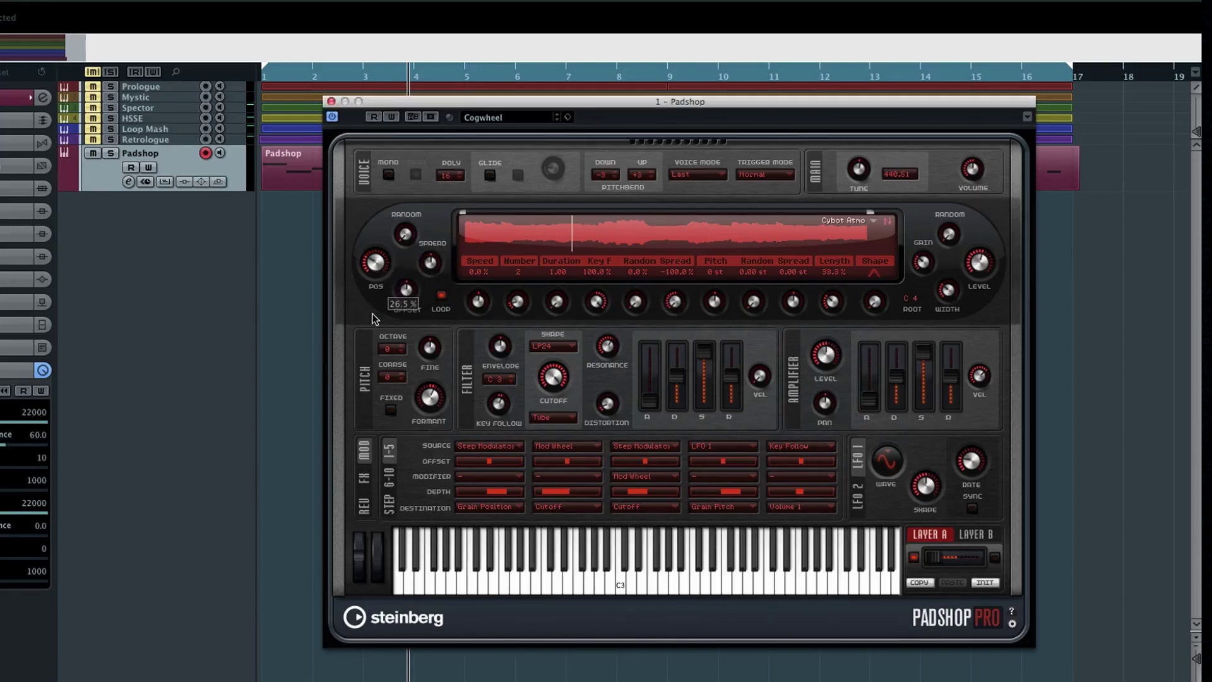
Step: Raise the grain offset, set grain duration to 8.26 and grain speed to 100.0%
mouse_move(372, 314)
mouse_down()
mouse_move(379, 253)
mouse_move(372, 308)
mouse_up()
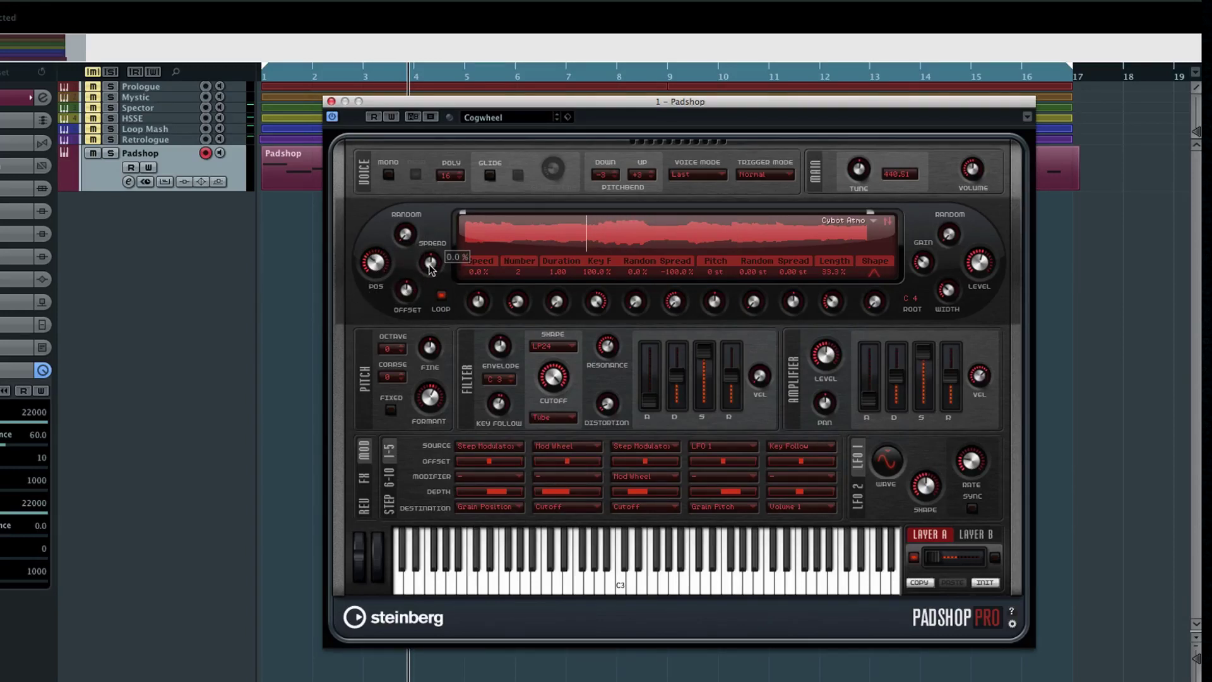
mouse_move(527, 311)
drag(572, 272, 582, 257)
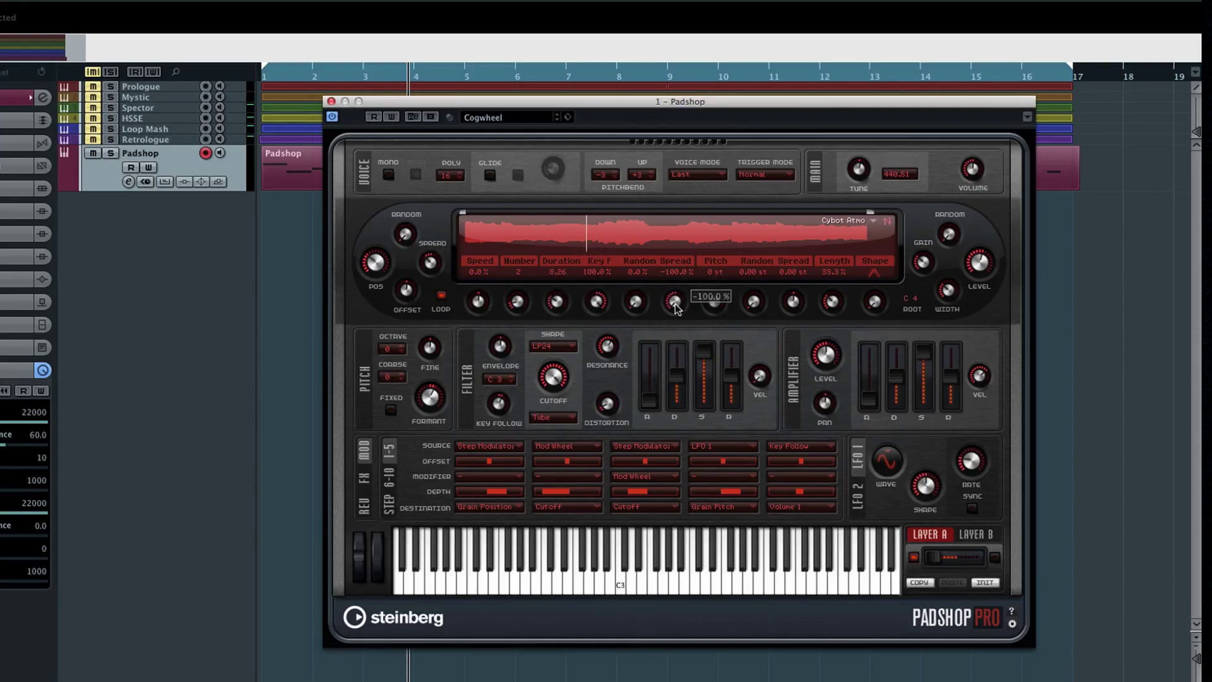
drag(478, 298, 479, 273)
mouse_move(556, 295)
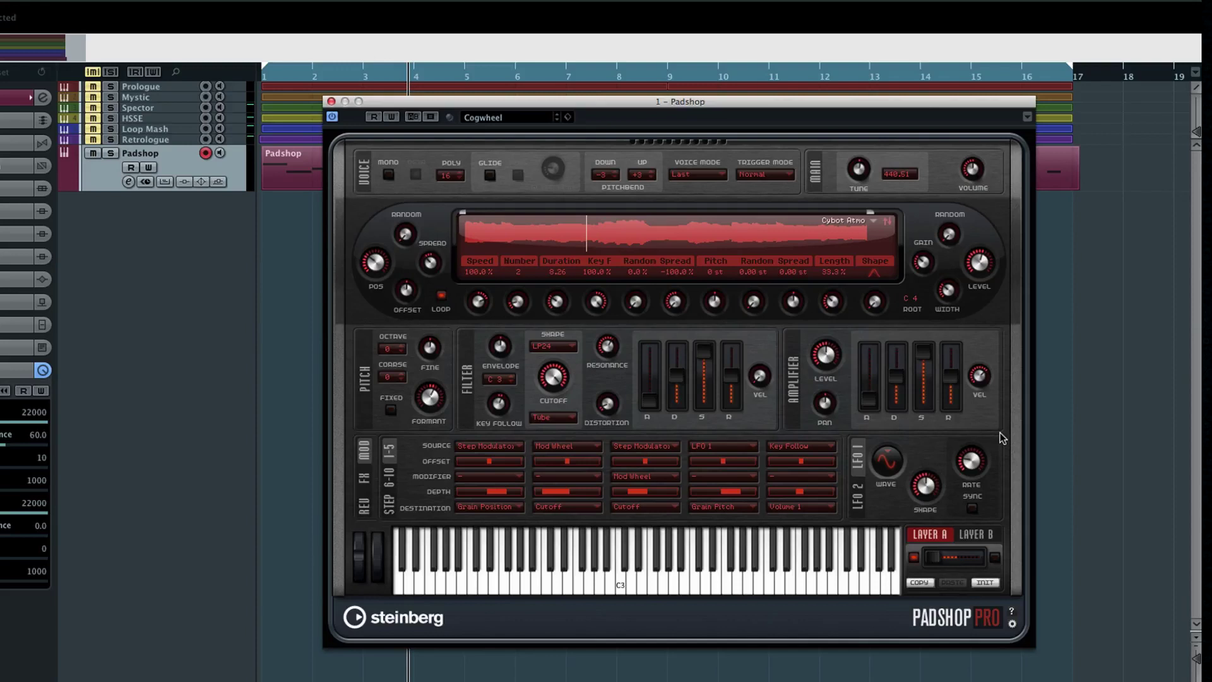
click(364, 481)
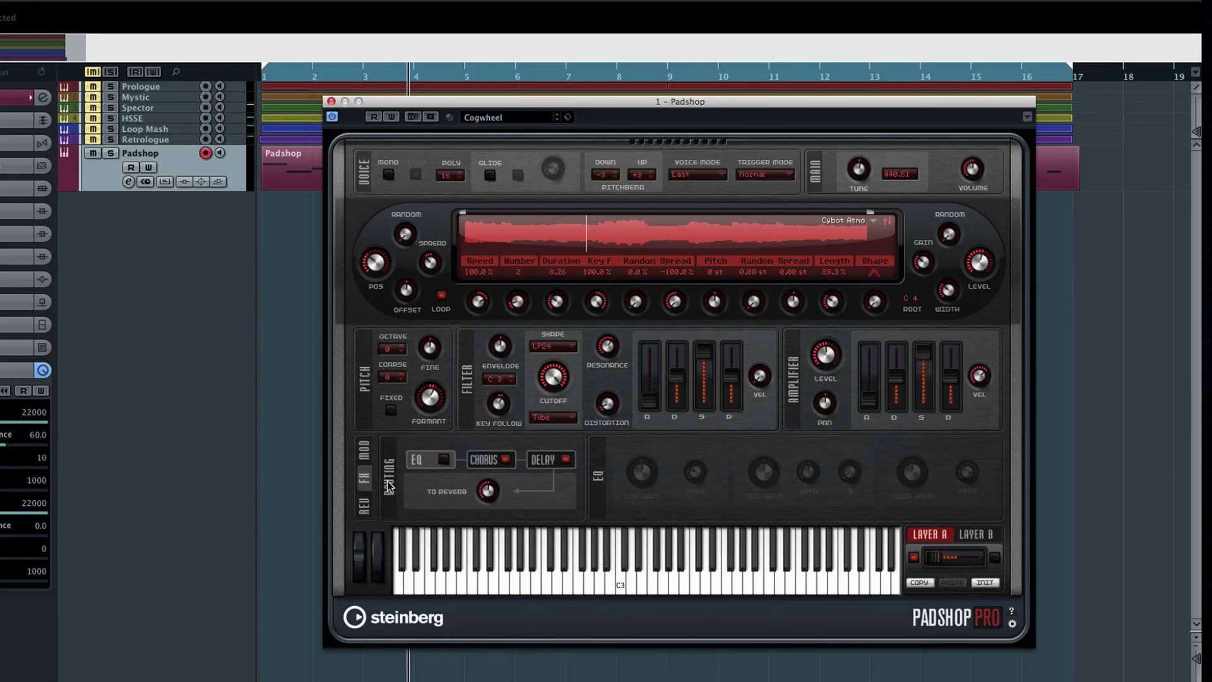
Step: Set the step modulator's sync mode to Each and lower the first steps of the pattern
click(365, 450)
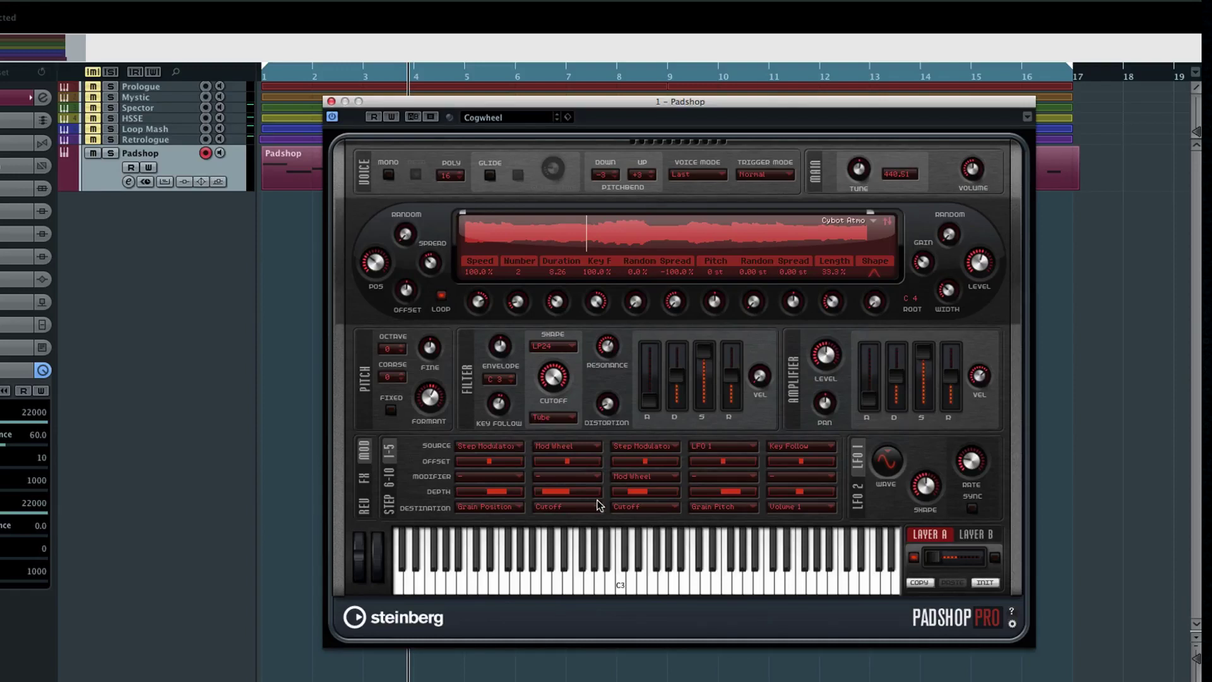
click(389, 505)
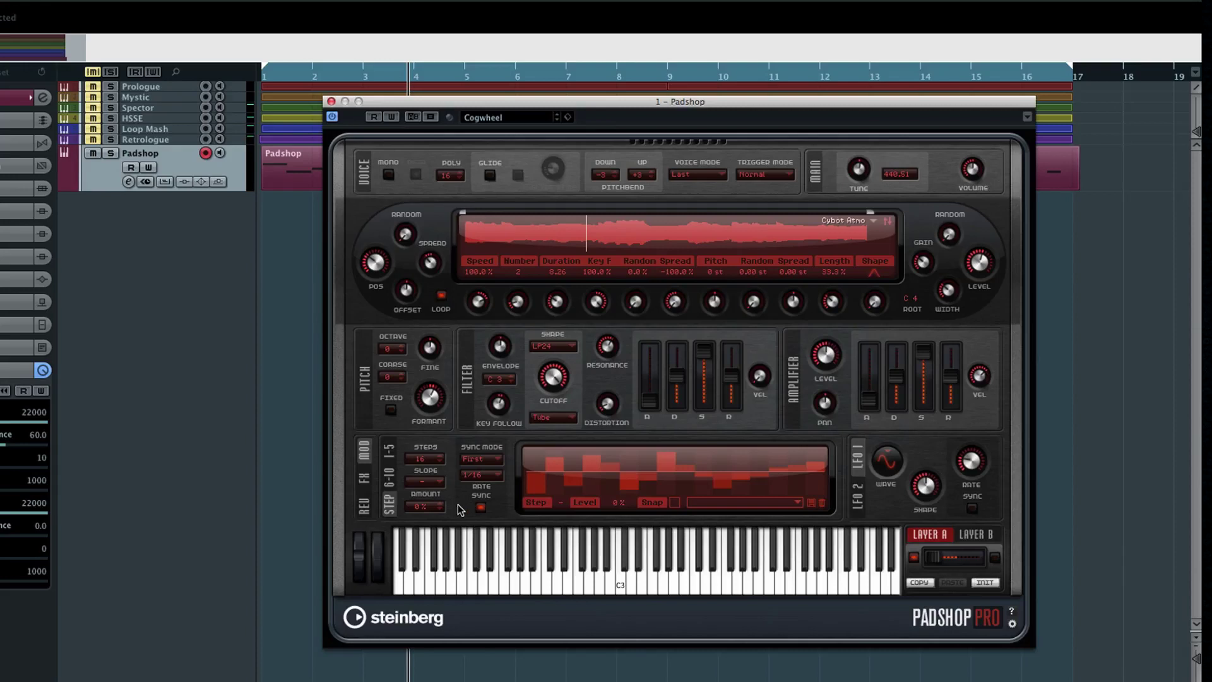
scroll(440, 459, up, 2)
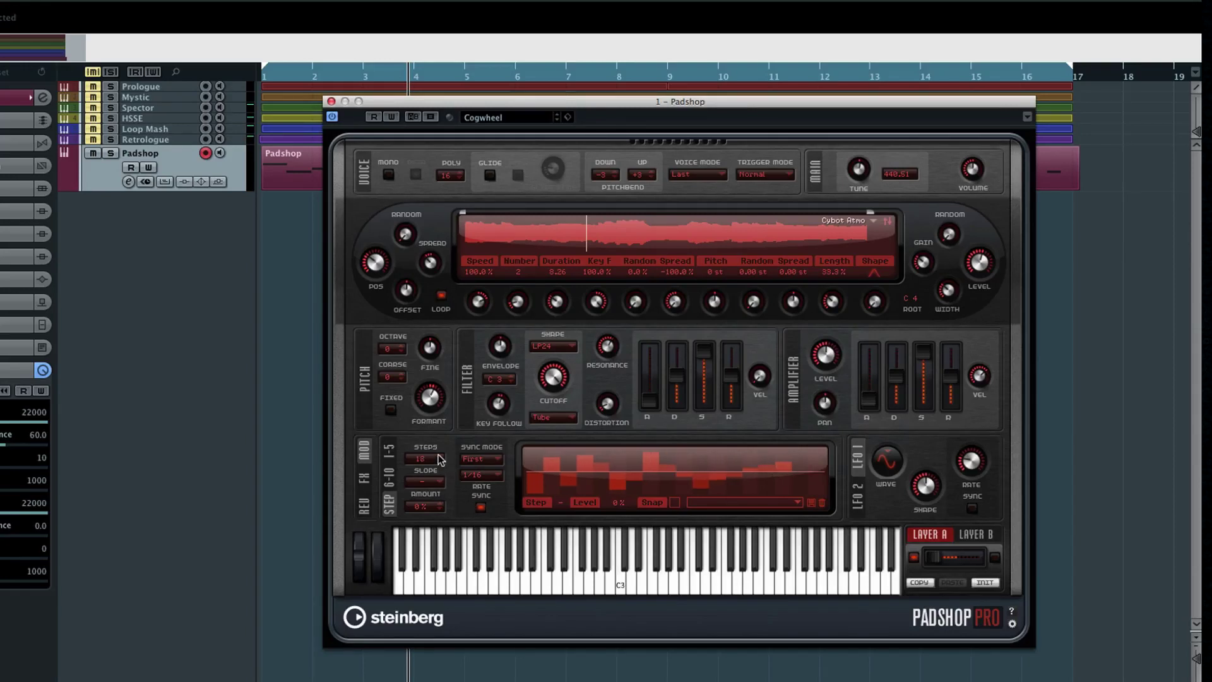
click(481, 459)
click(491, 473)
mouse_move(535, 480)
mouse_down()
mouse_move(578, 457)
mouse_move(648, 491)
mouse_move(758, 457)
mouse_move(816, 495)
mouse_up()
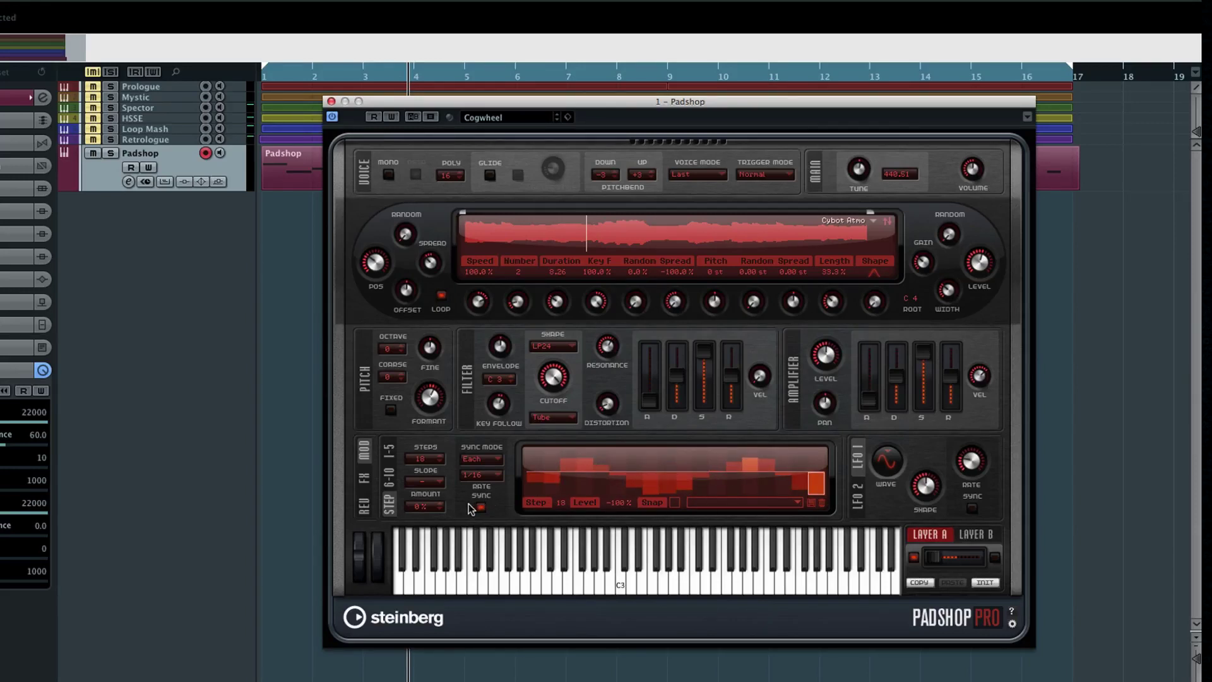